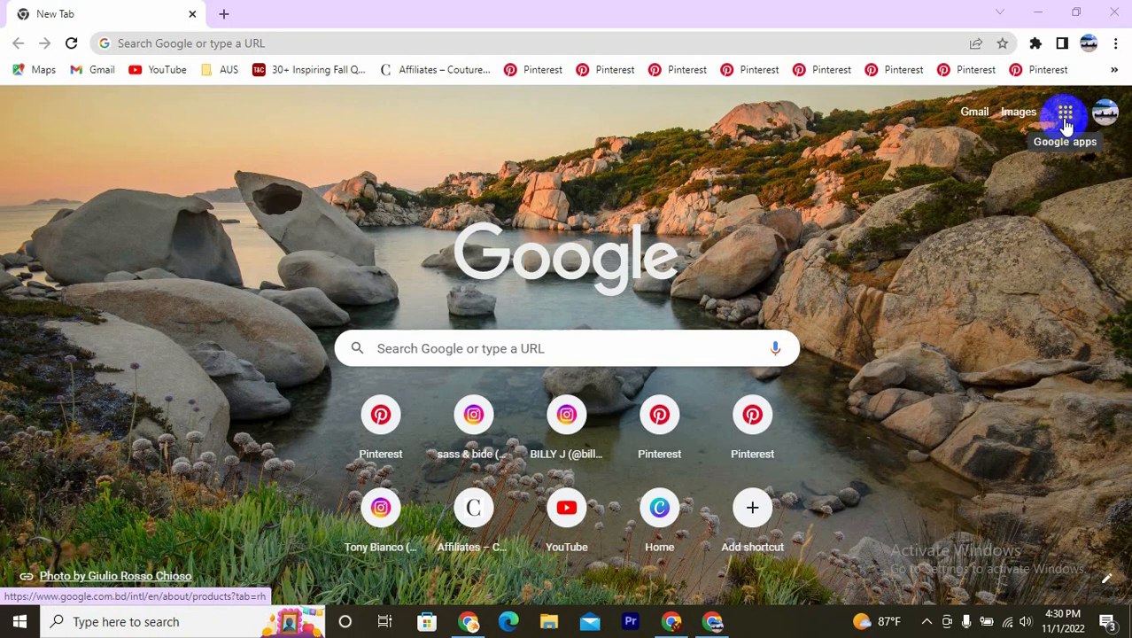
- Open Blogger from the Google apps list and start creating a blog
click(1066, 127)
scroll(1054, 301, down, 1)
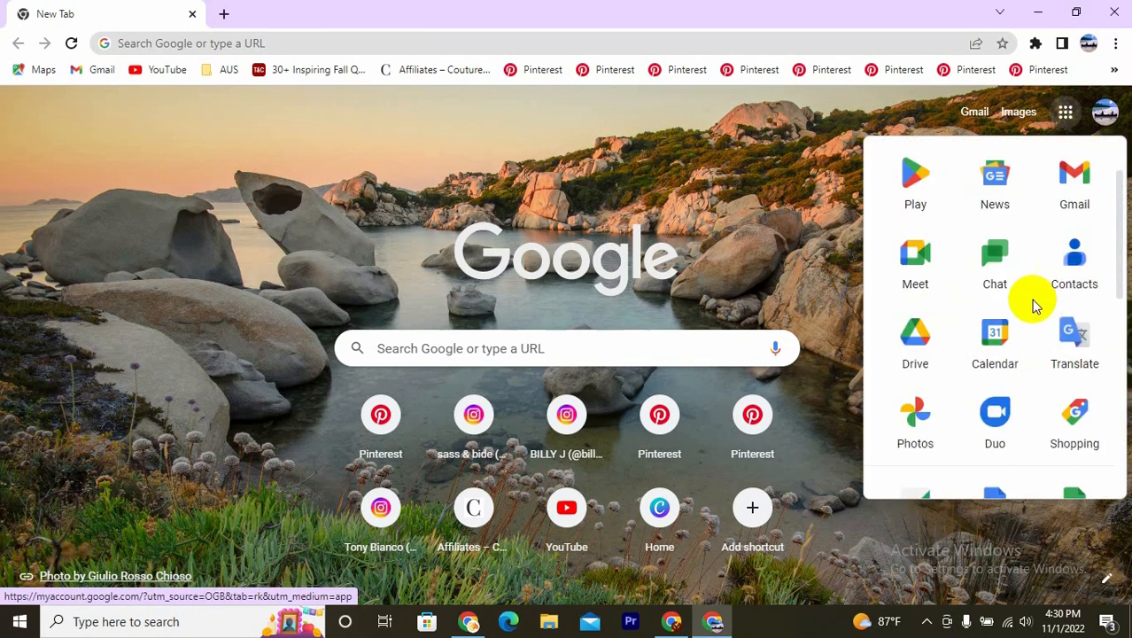
scroll(1035, 303, down, 4)
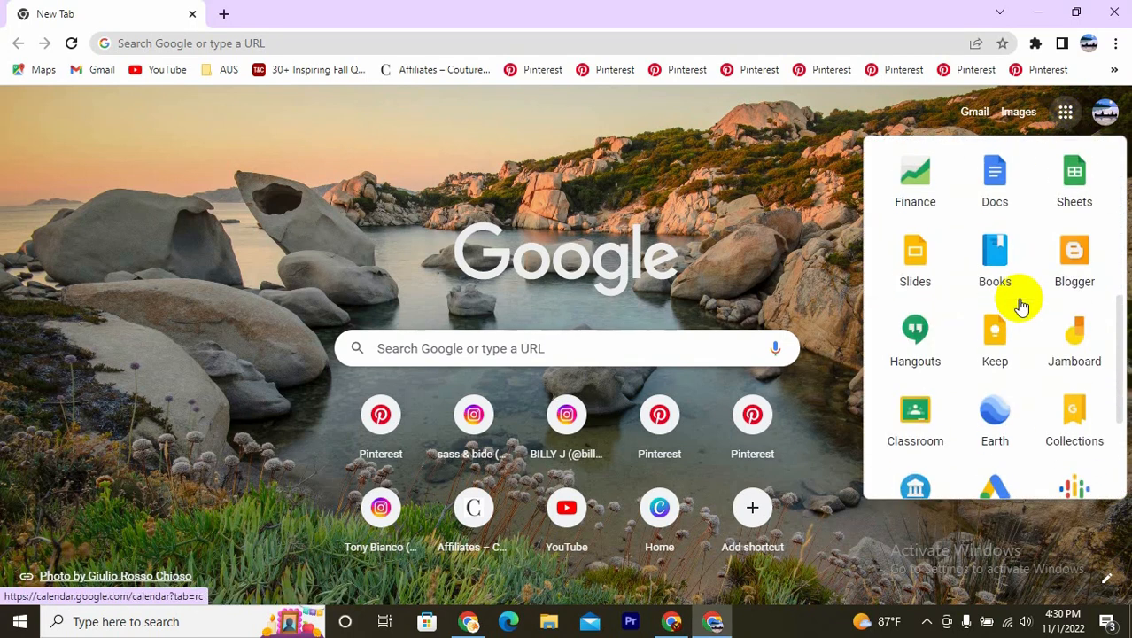
click(1074, 257)
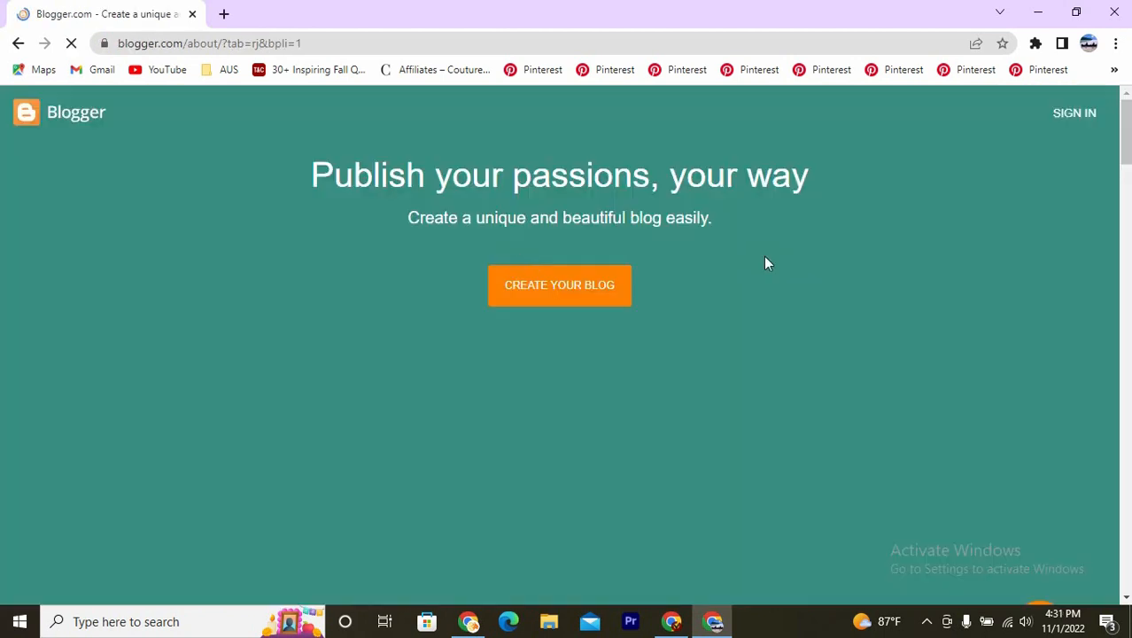
click(566, 292)
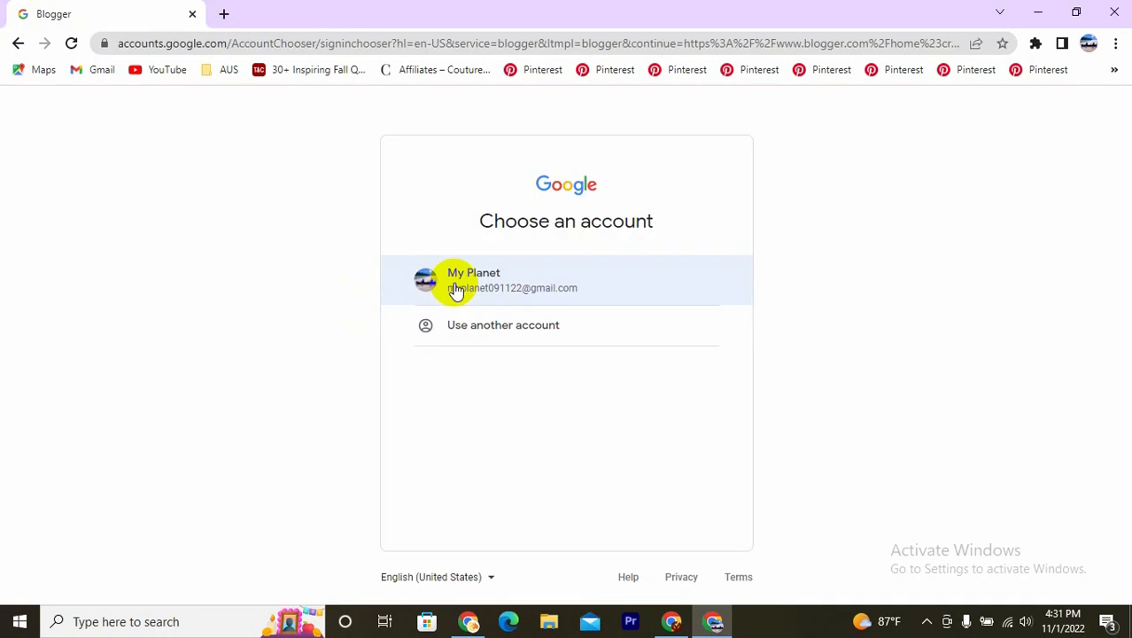
- Sign in with the listed Google account by entering the account password, and skip the optional home address and recovery details
click(454, 284)
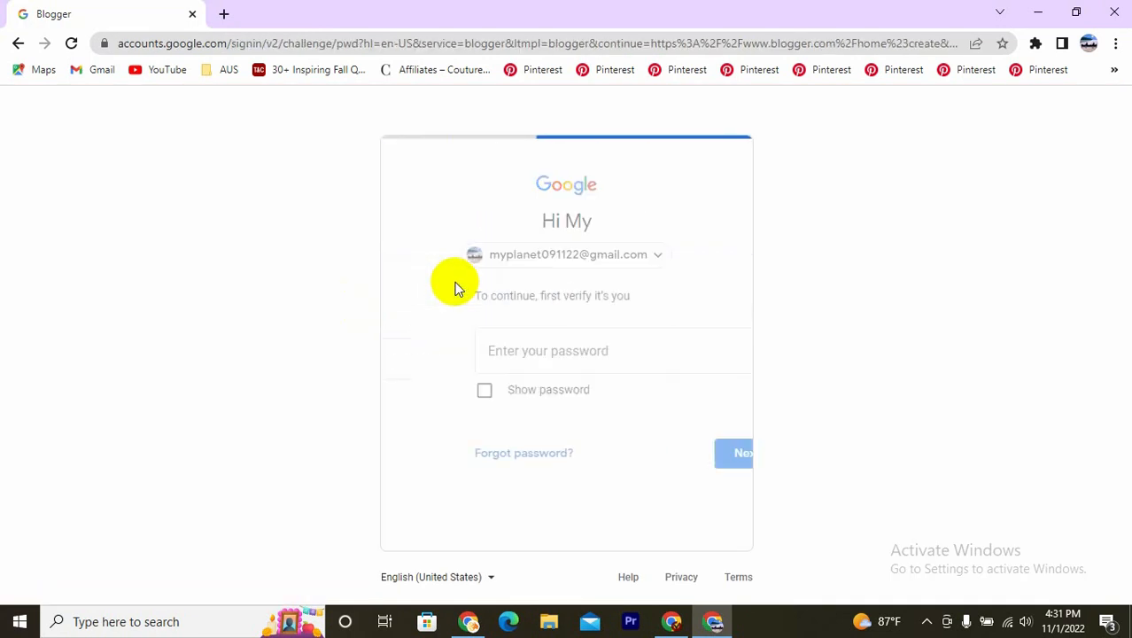
key(ctrl+v)
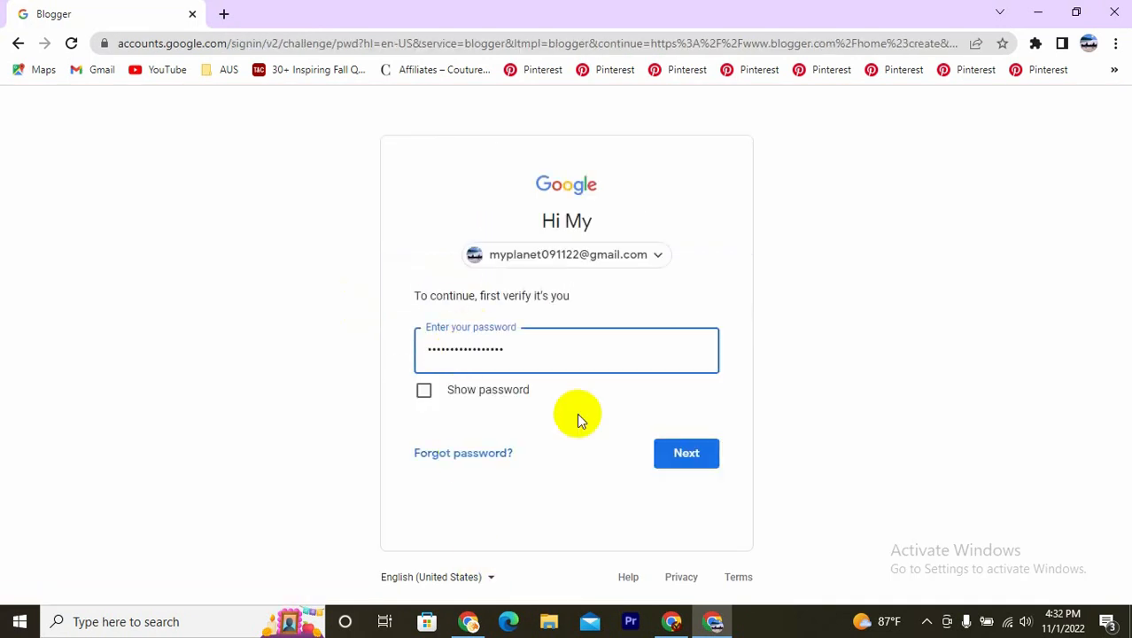
click(675, 451)
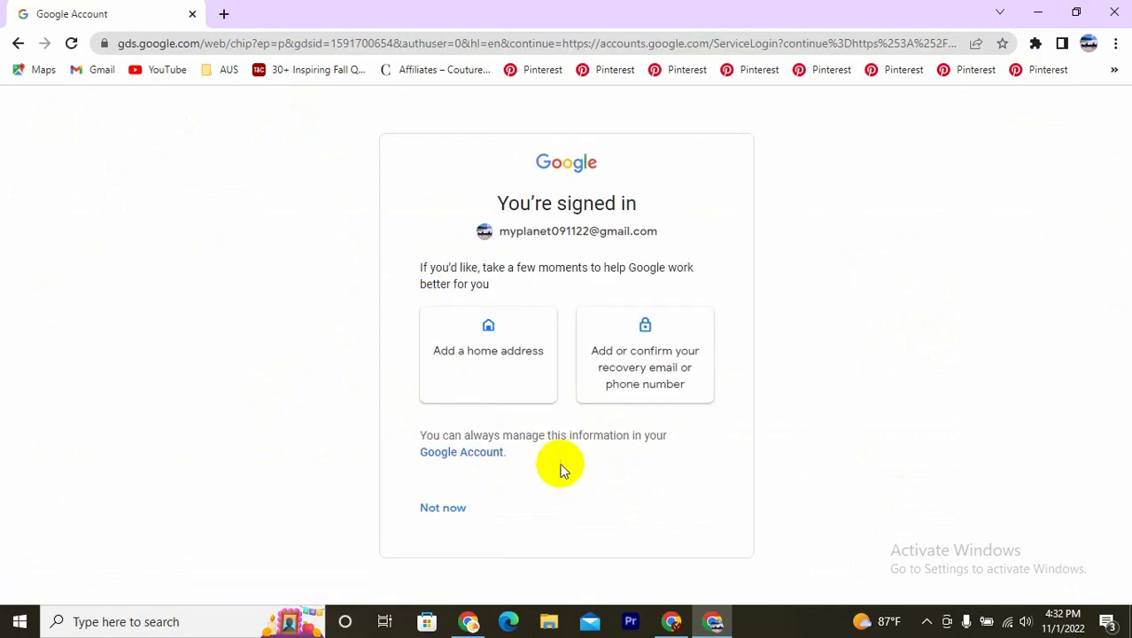
click(459, 512)
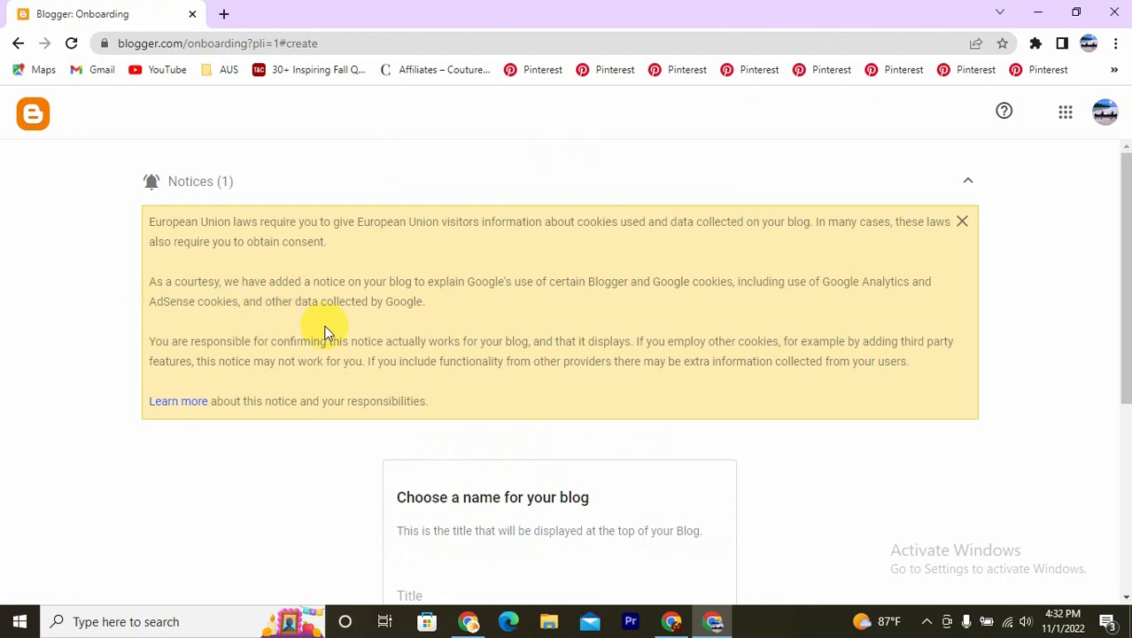
- Title the blog Green Earth and continue to the URL choice
scroll(327, 328, down, 3)
click(503, 348)
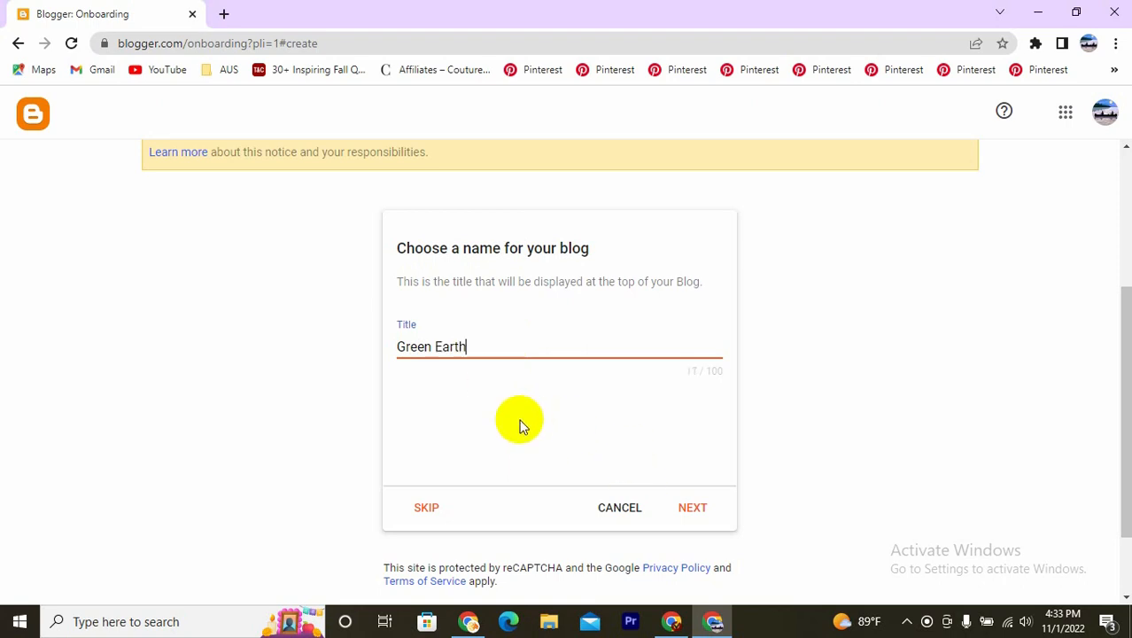
click(687, 512)
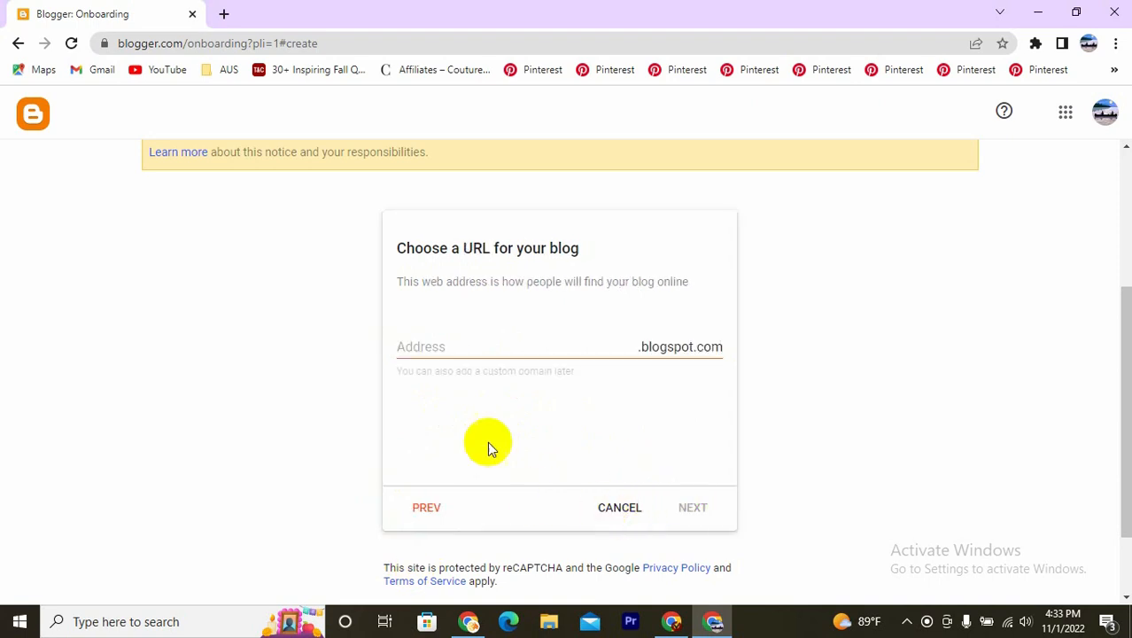
- Set the blog address to greenearthreader.blogspot.com and the display name to green earth, finishing the blog's creation
click(450, 346)
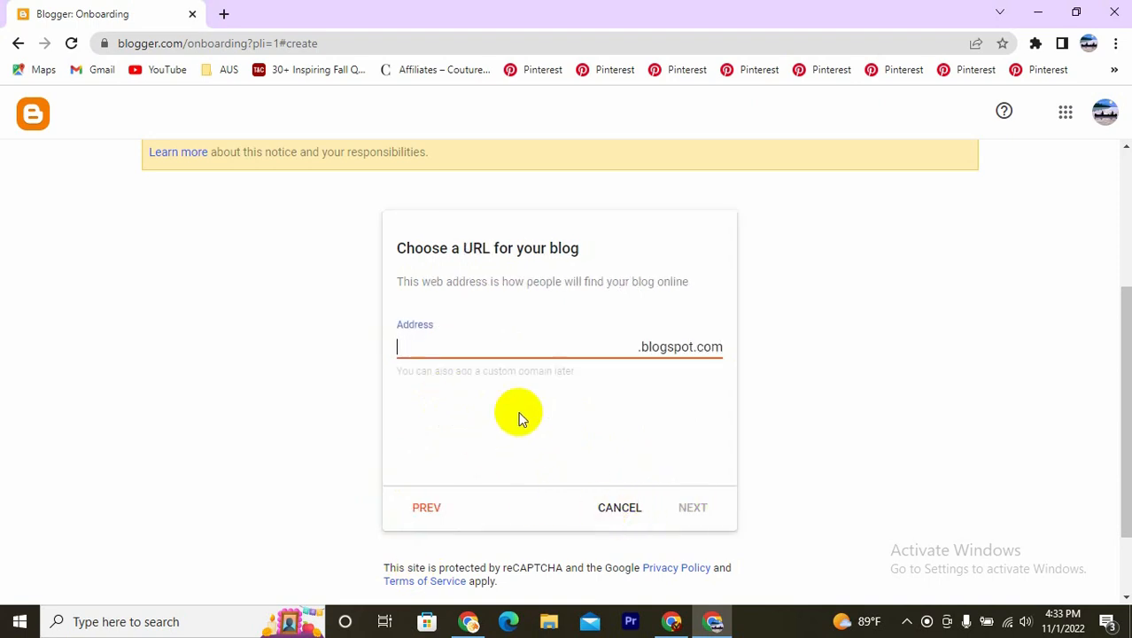
text(green)
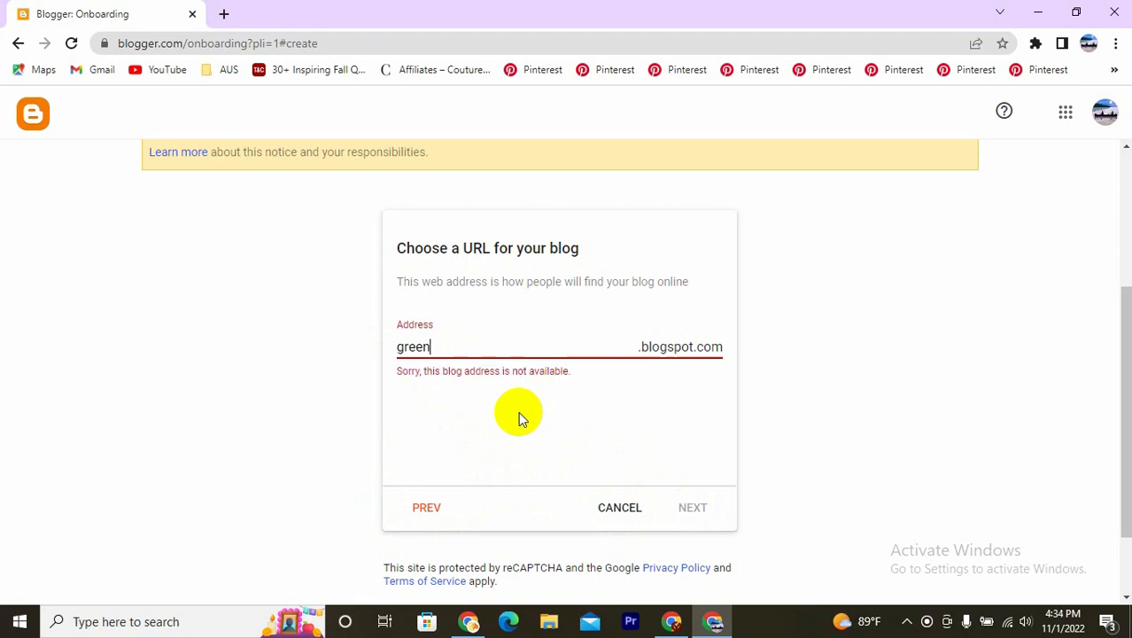
text(earth)
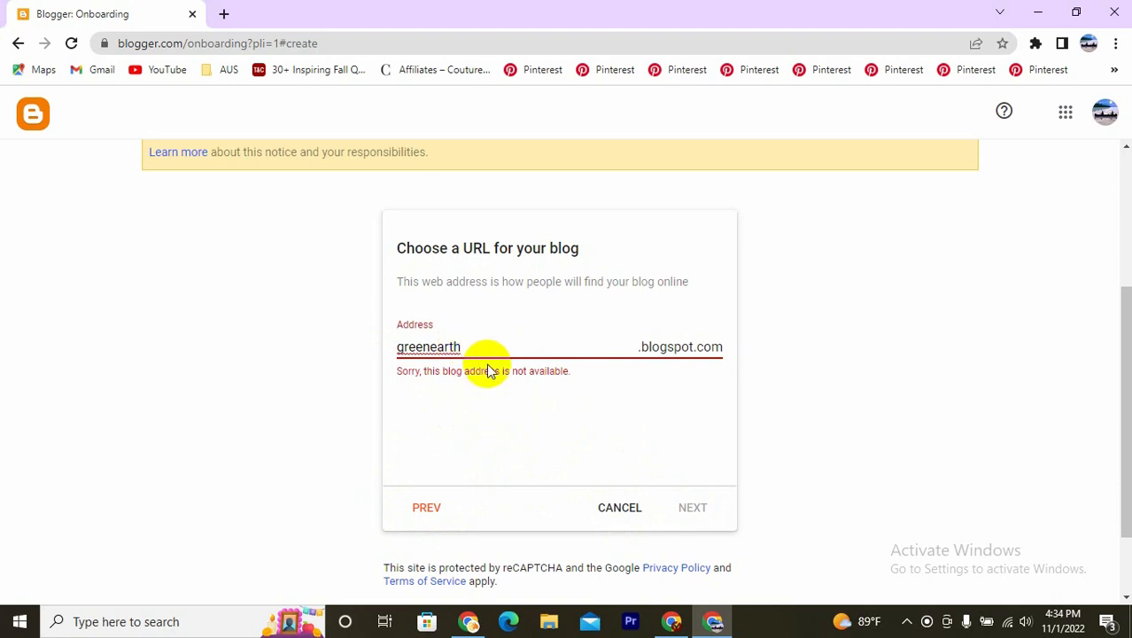
text(reader)
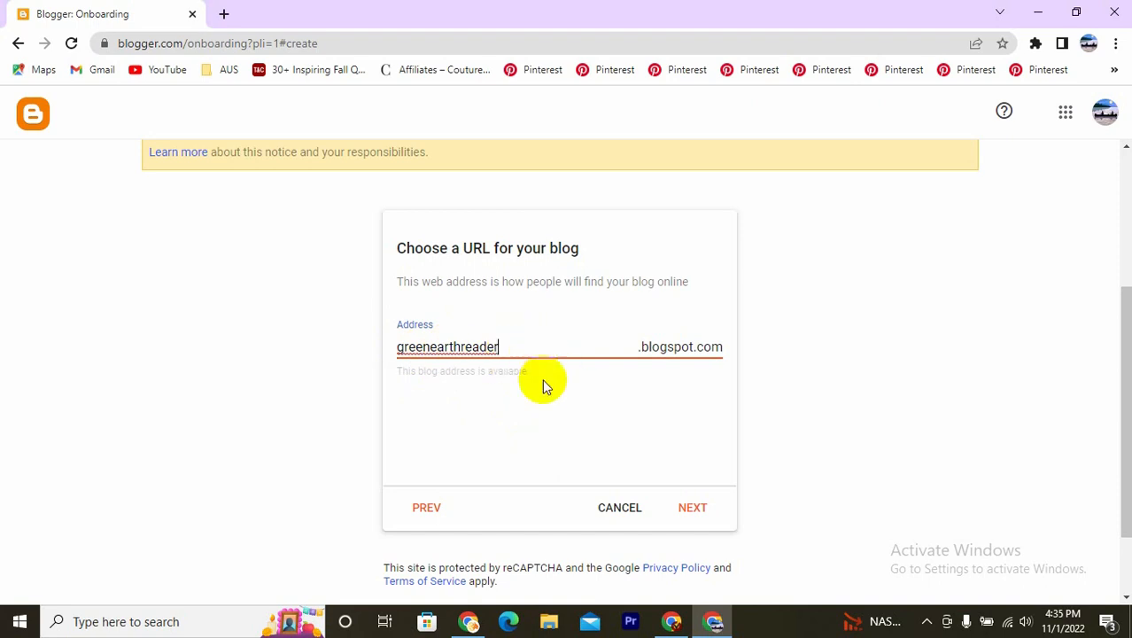
click(694, 510)
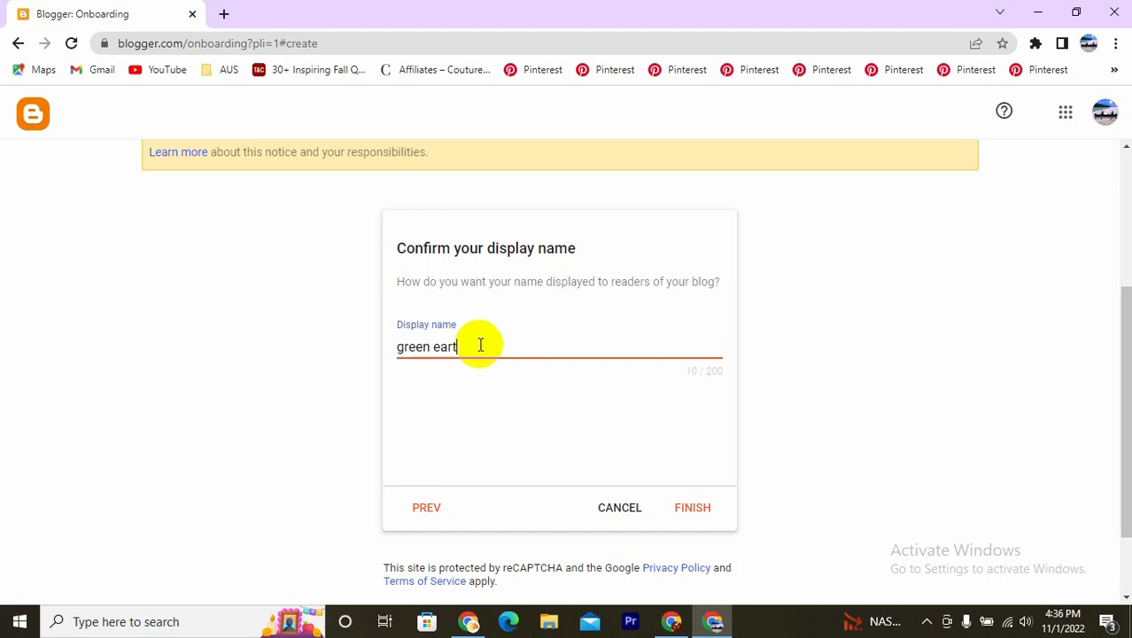
click(689, 514)
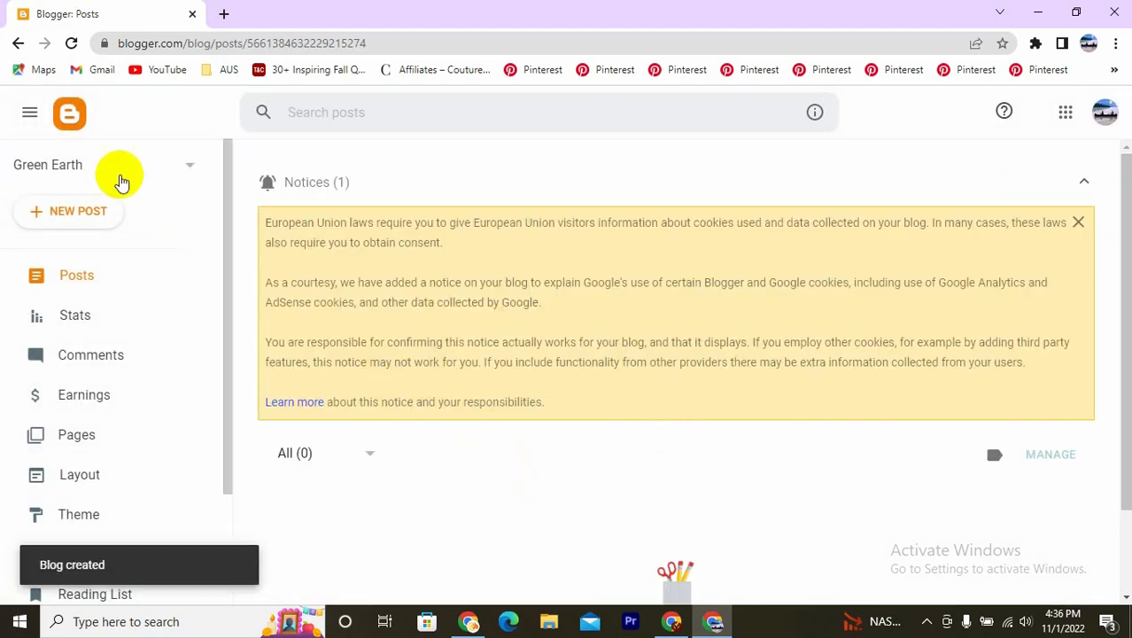
- Start a new post in the Green Earth blog and title it 10-Day Green Smoothie Cleanse
click(191, 171)
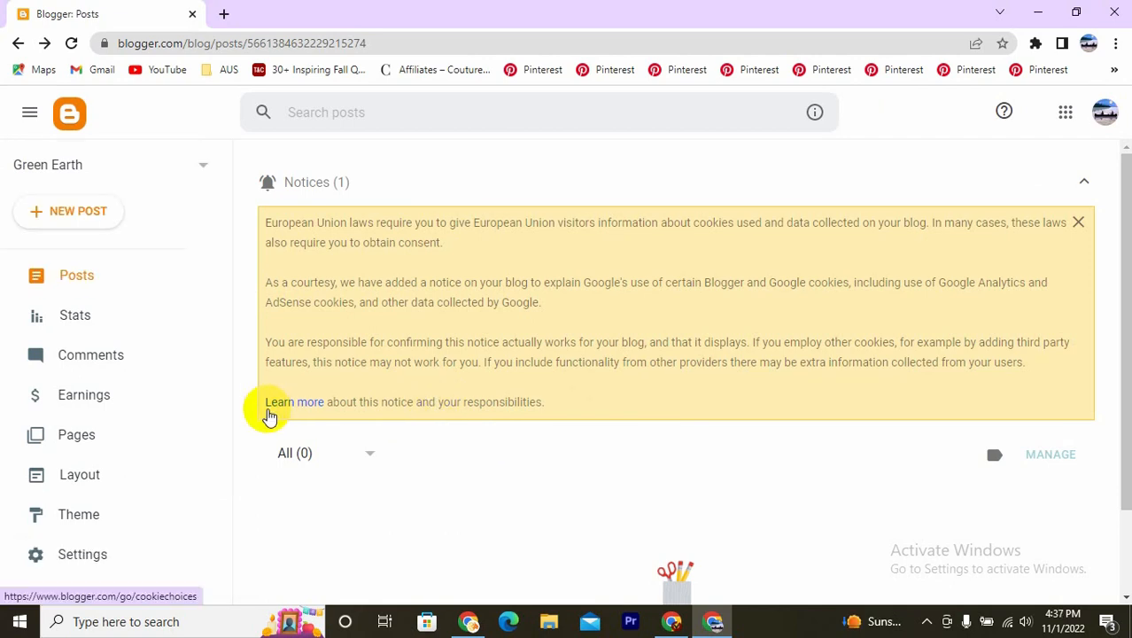
click(69, 214)
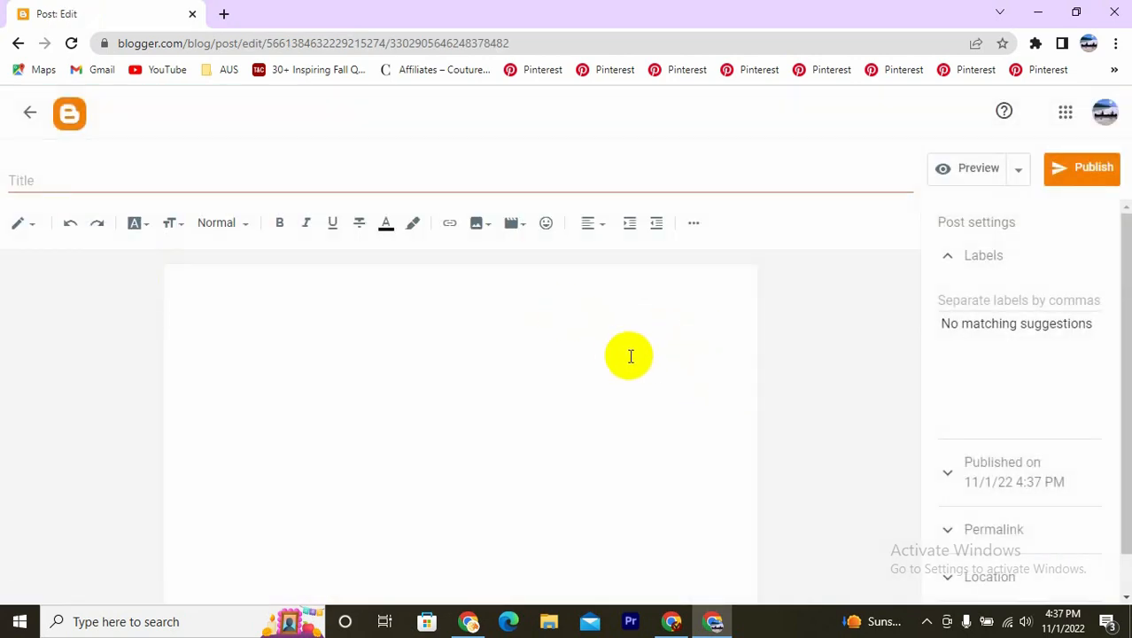
click(68, 174)
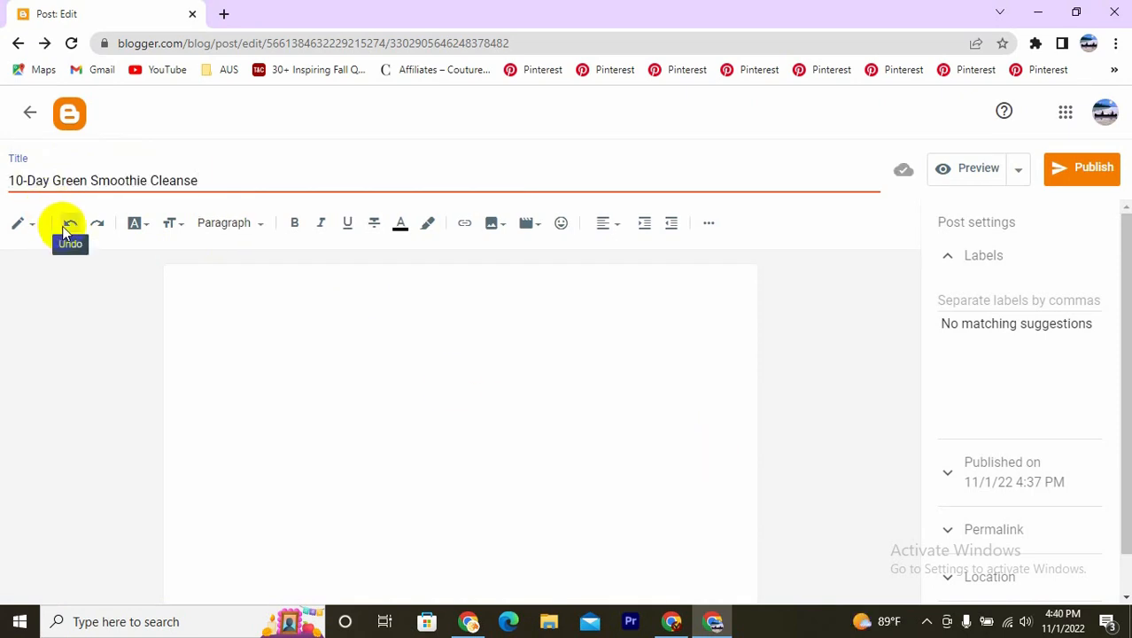
- Copy the linked heading "10-Day Green Smoothie Cleanse Paperback – July 15, 2014" from the existing post into the new post's body
click(454, 385)
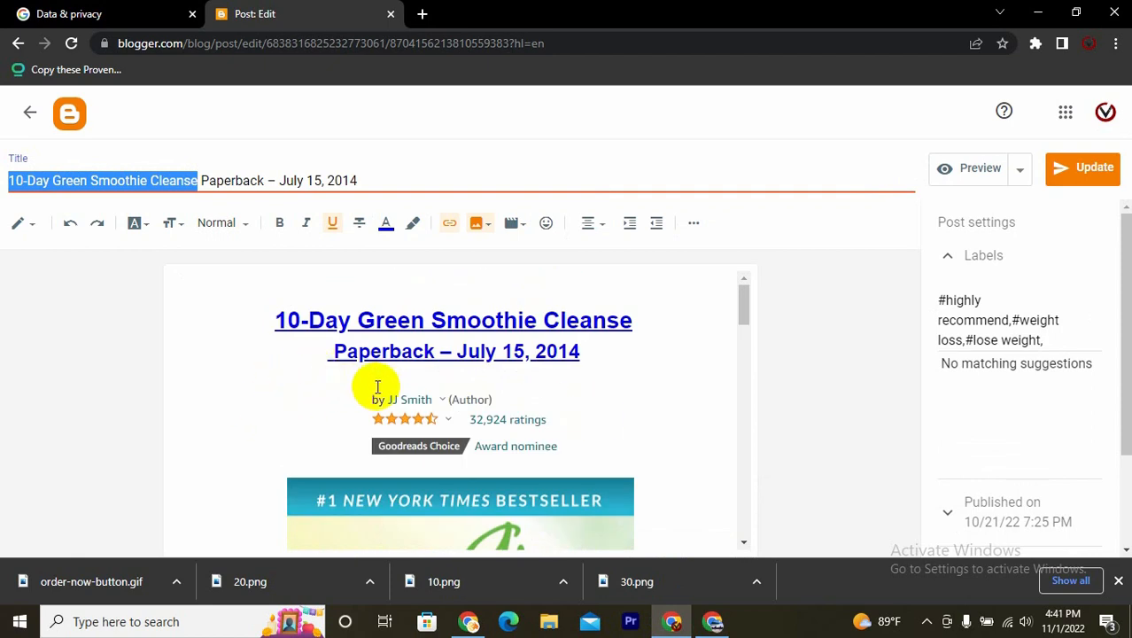
drag(597, 355, 262, 325)
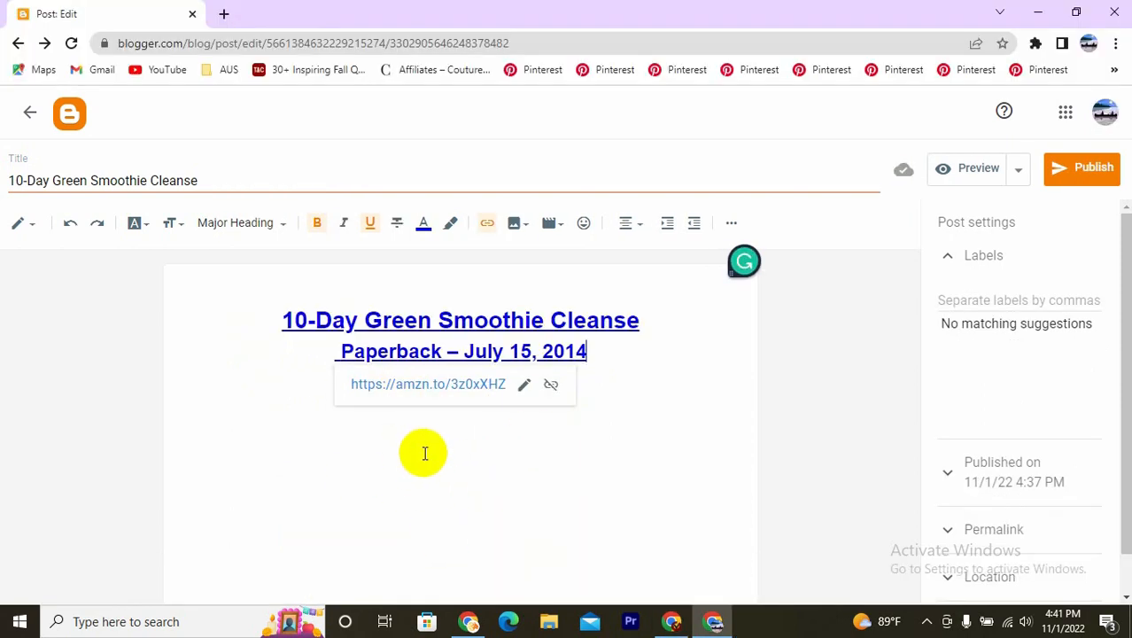
- Remove the hyperlinks from both lines of the pasted heading, keeping their text
click(550, 384)
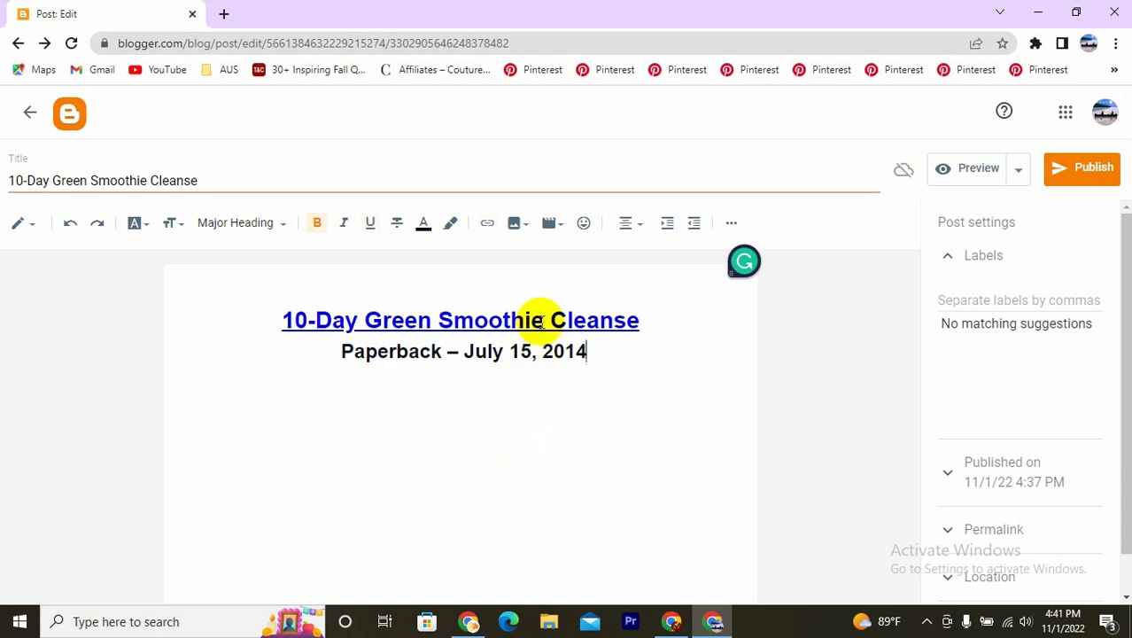
drag(660, 320, 285, 319)
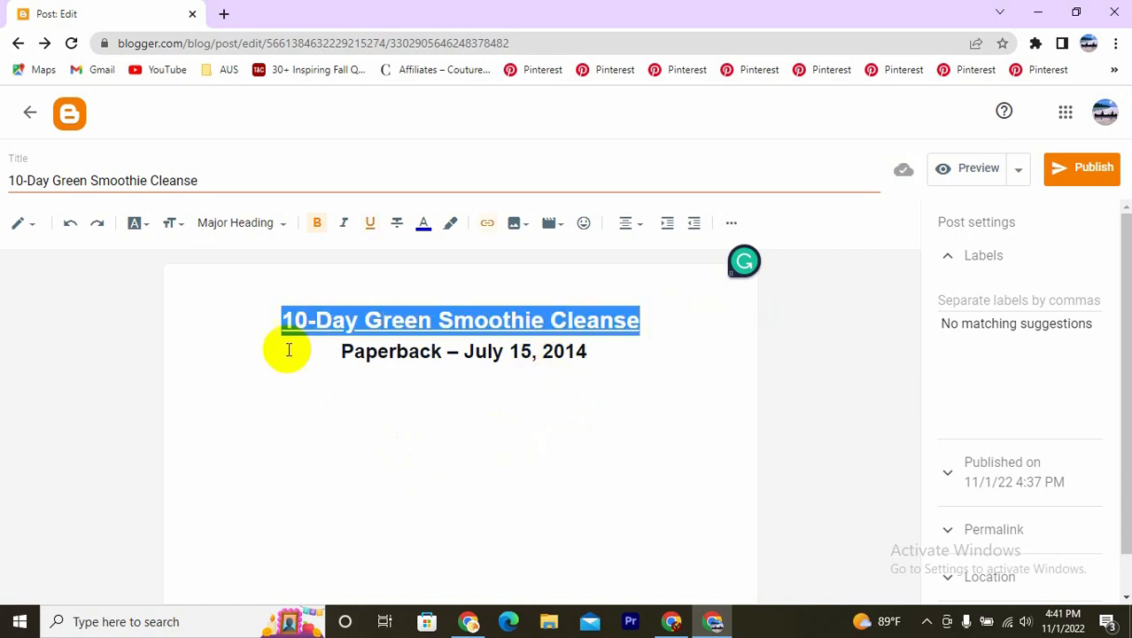
right_click(503, 337)
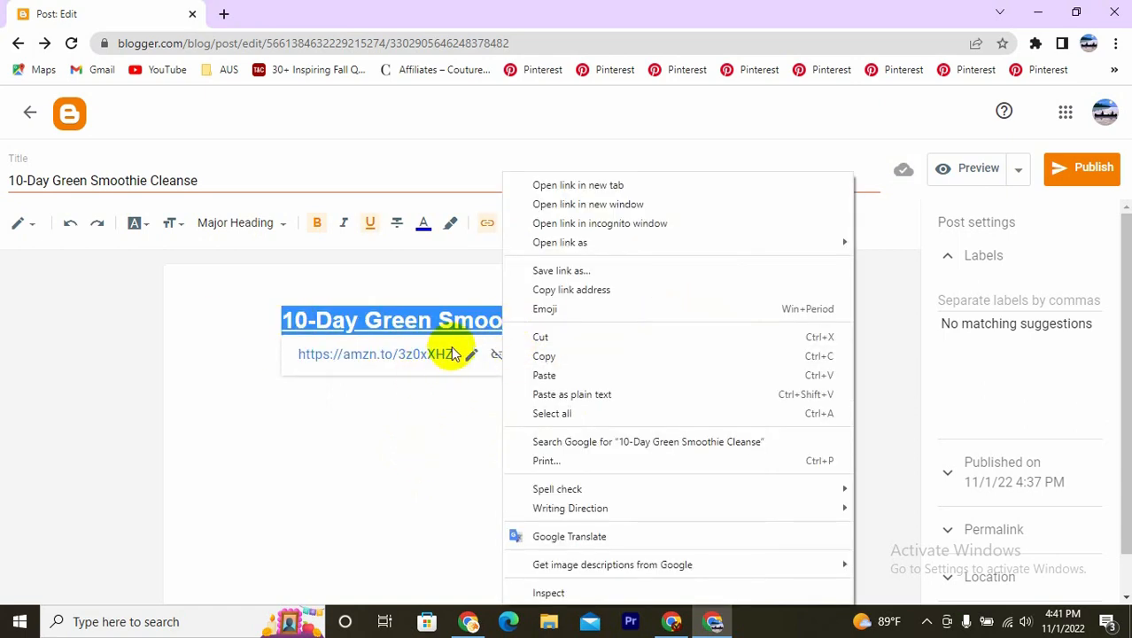
click(420, 351)
drag(649, 322, 285, 321)
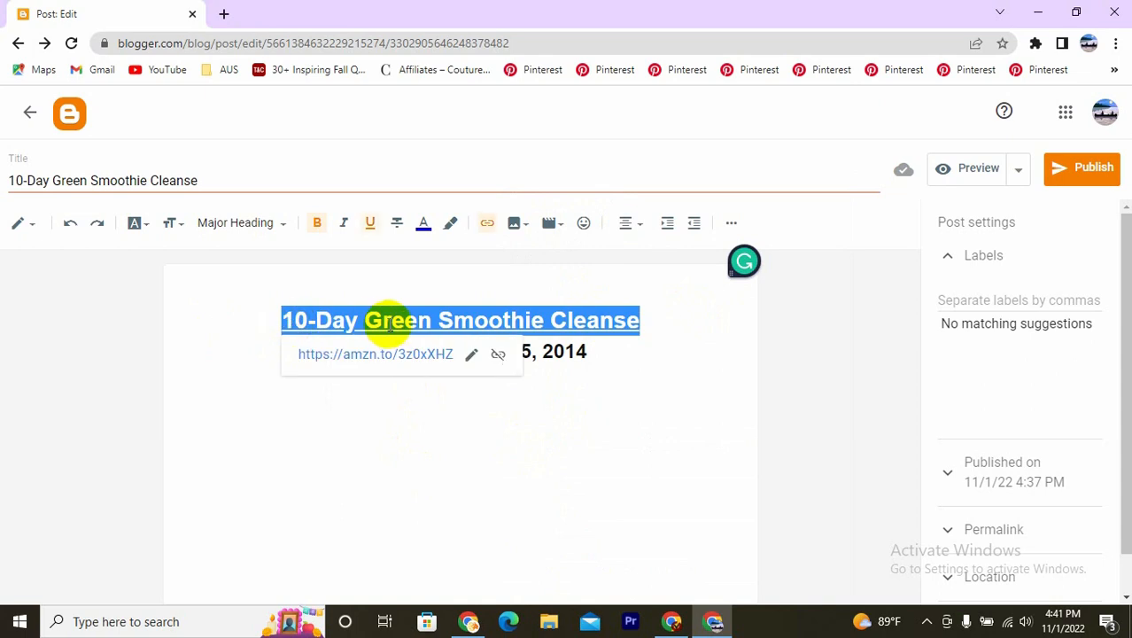
click(497, 354)
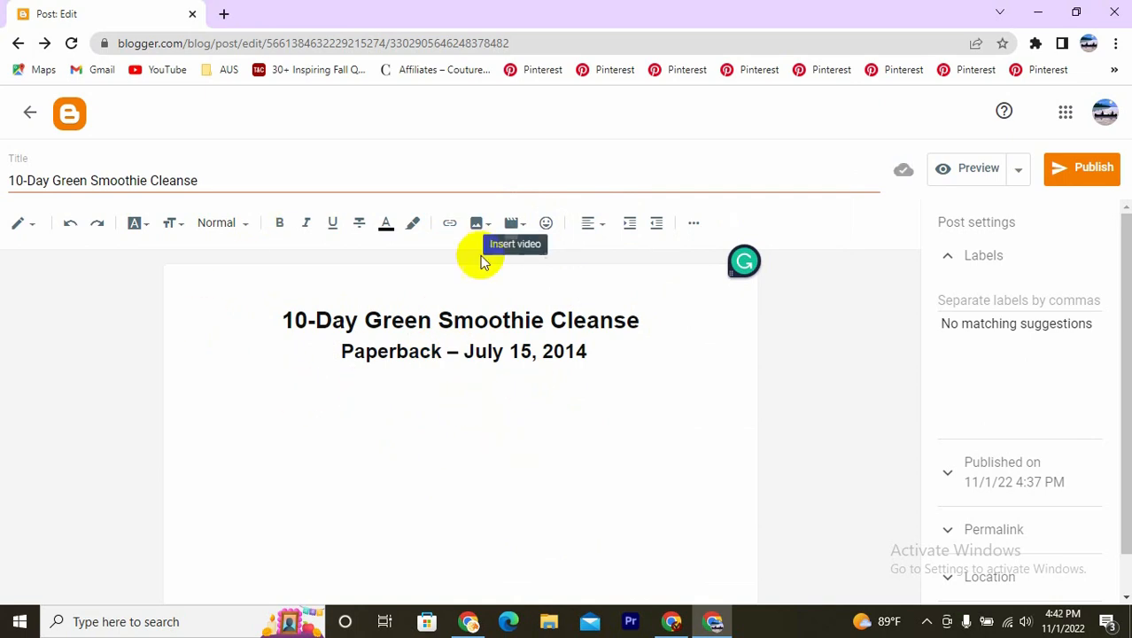
- Insert the image 30.png below the heading, uploading it from New folder on the Desktop
click(448, 386)
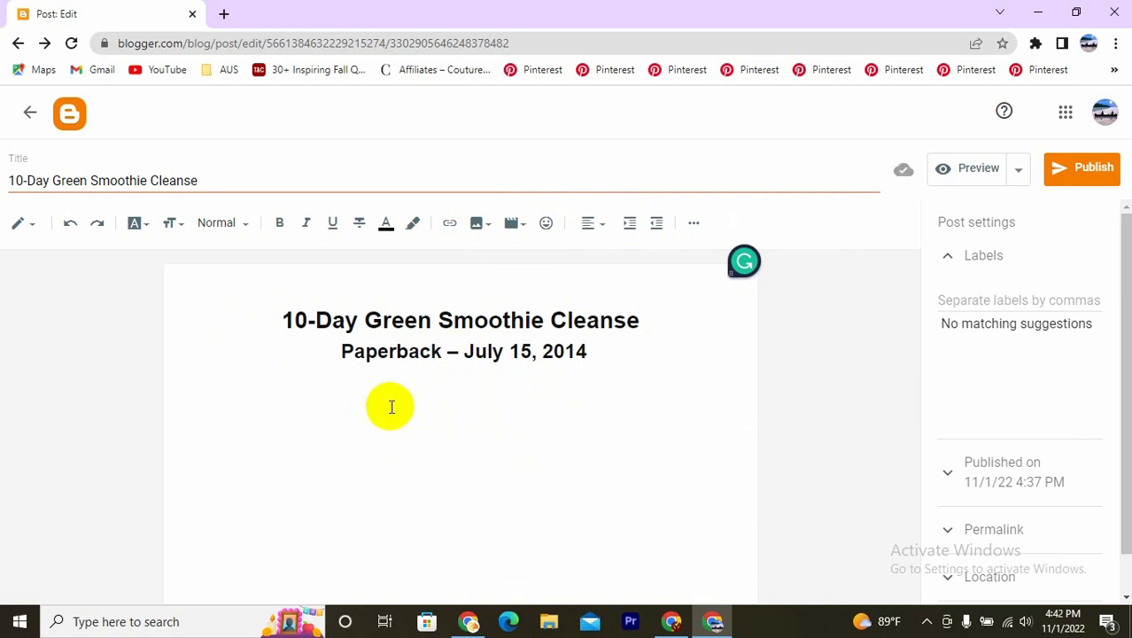
click(476, 222)
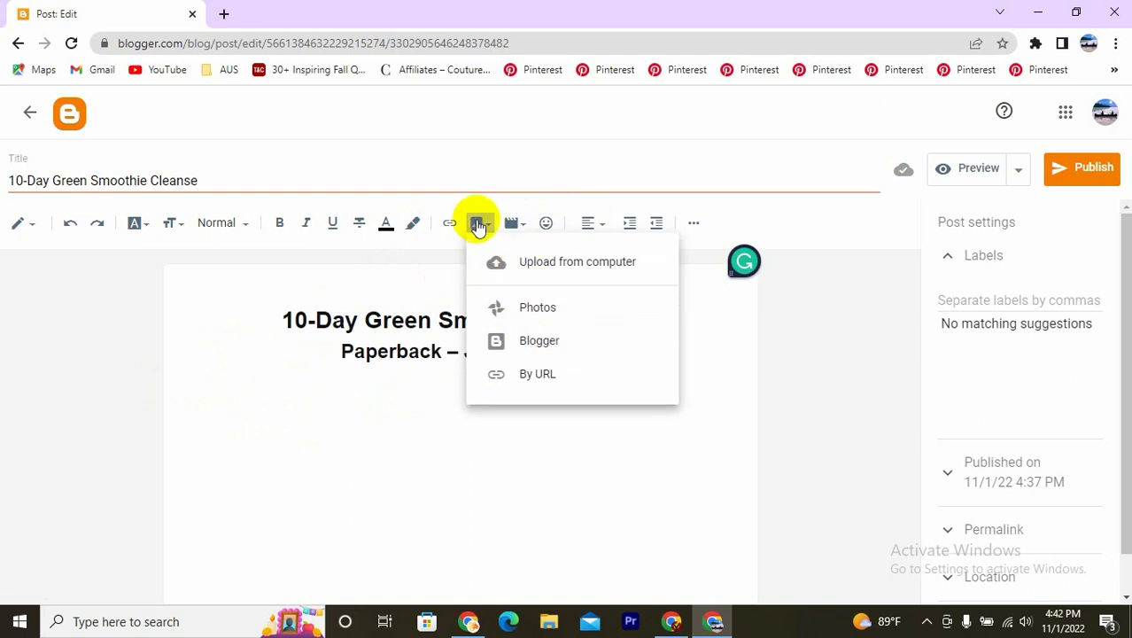
click(479, 227)
click(481, 224)
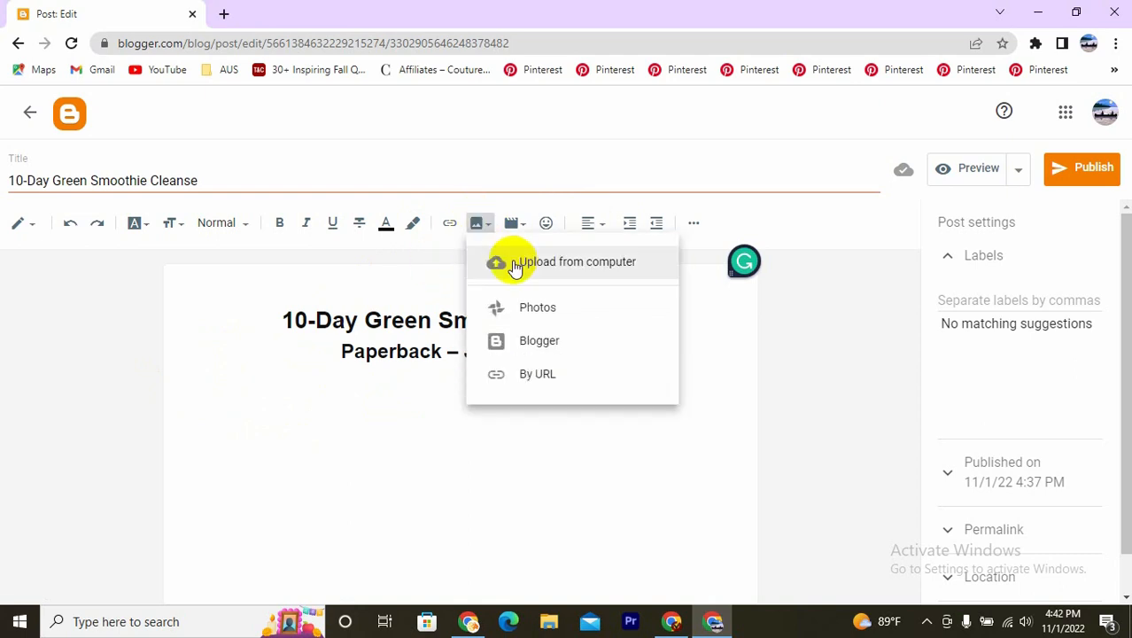
click(514, 264)
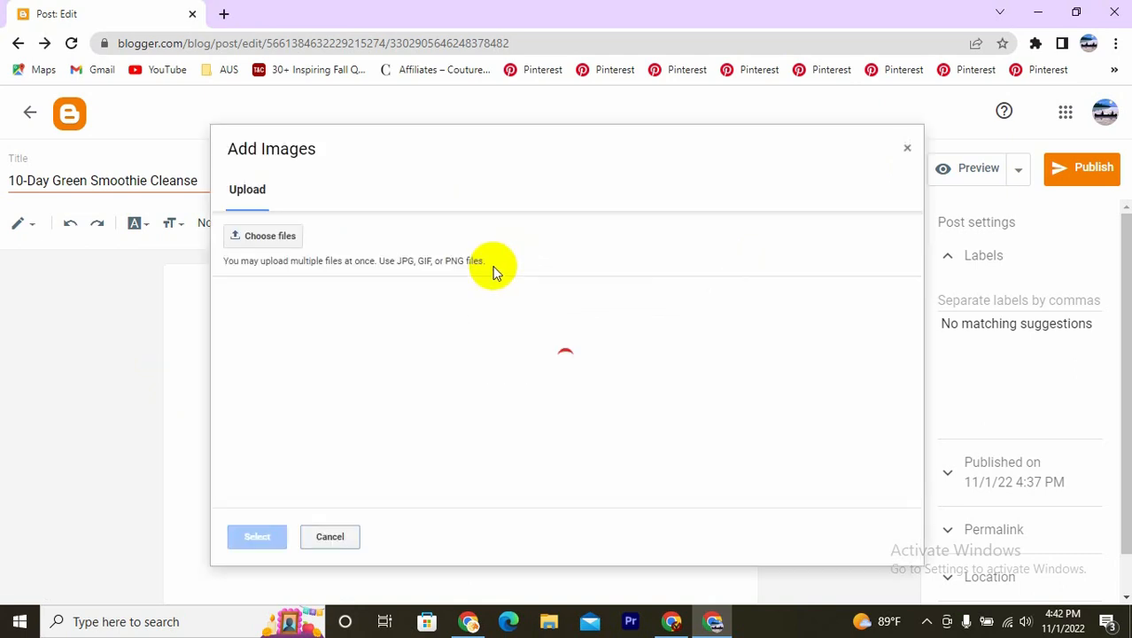
click(239, 237)
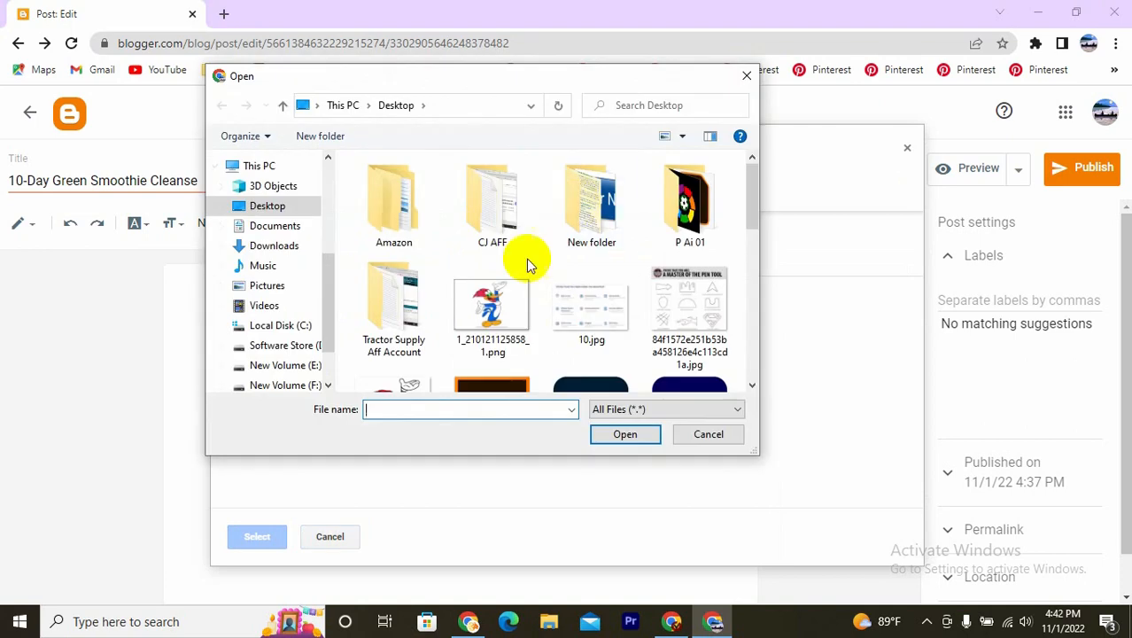
double_click(578, 202)
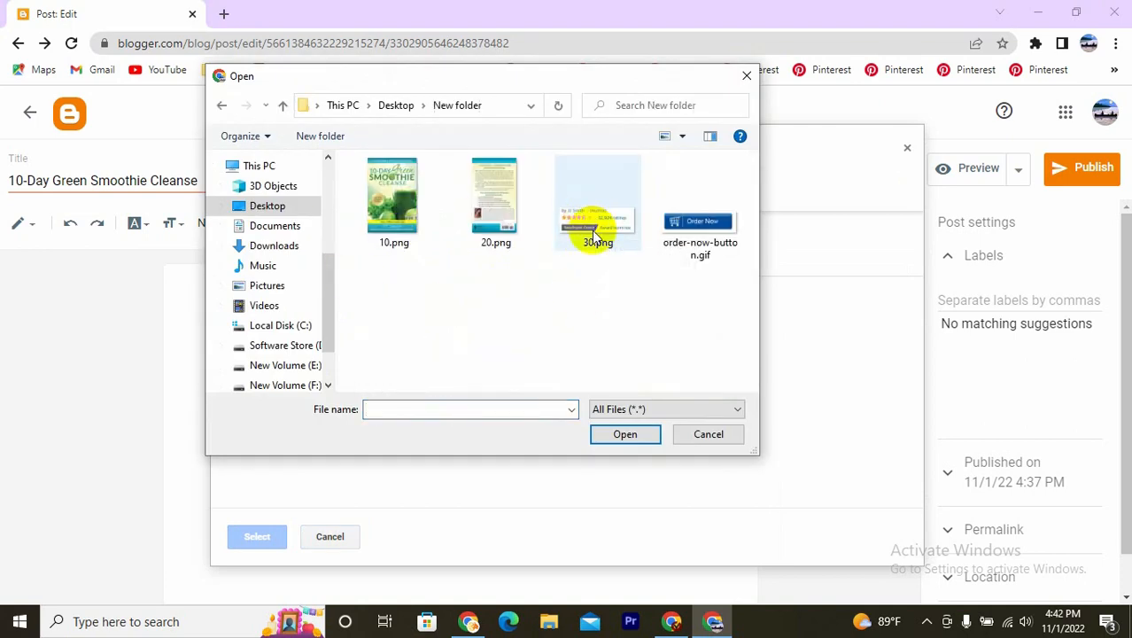
click(592, 222)
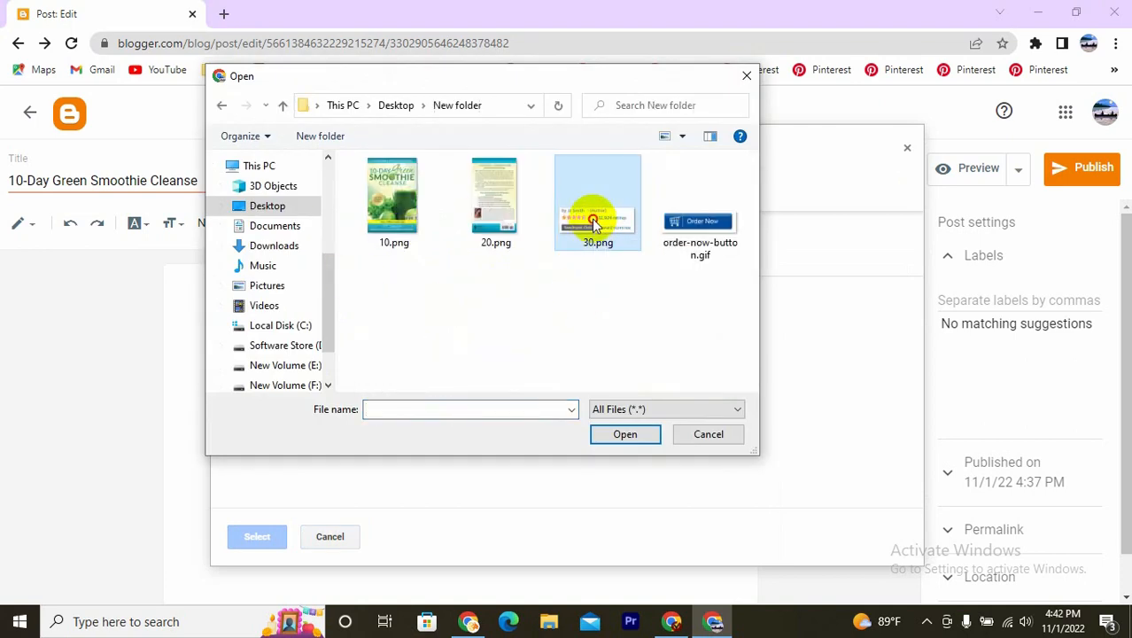
click(640, 441)
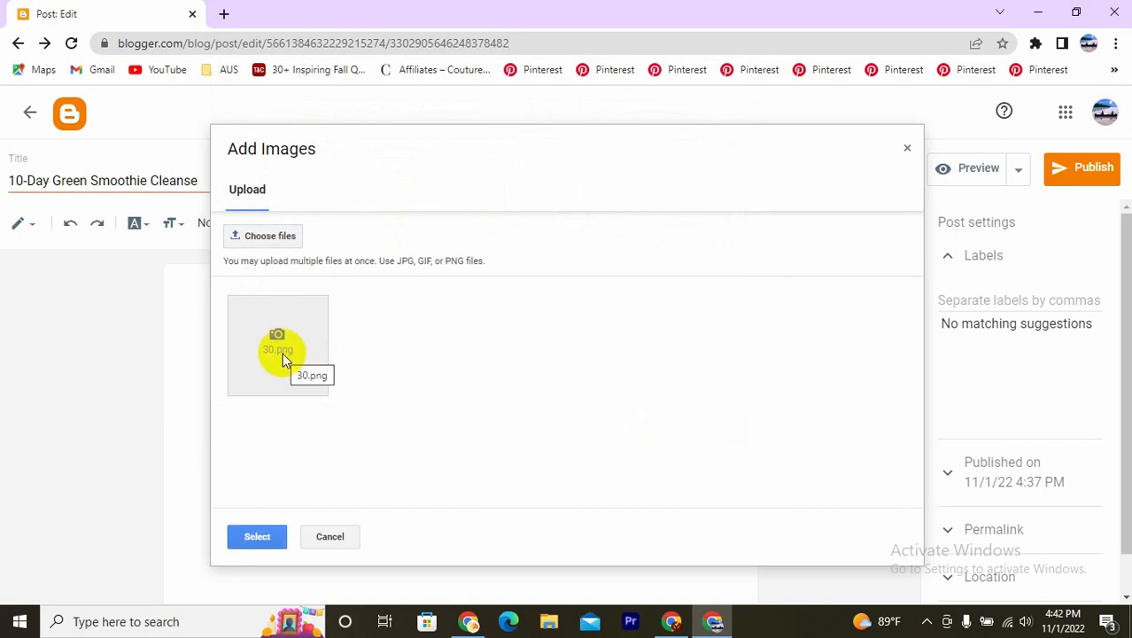
click(259, 536)
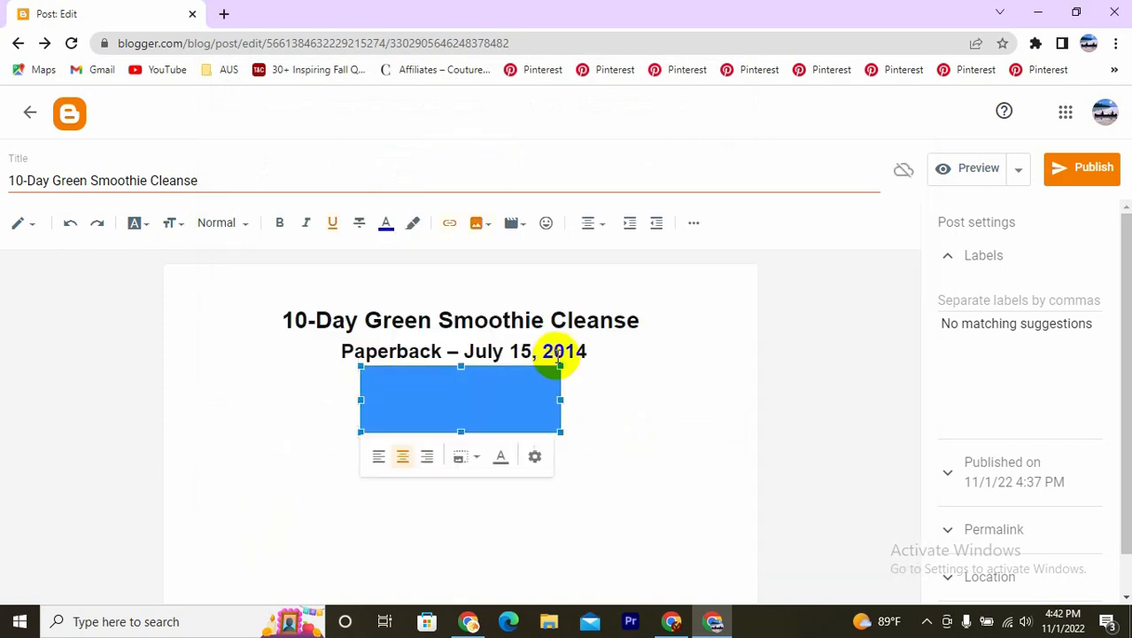
- Add a blank line between the heading's Paperback line and the author and ratings image
click(510, 402)
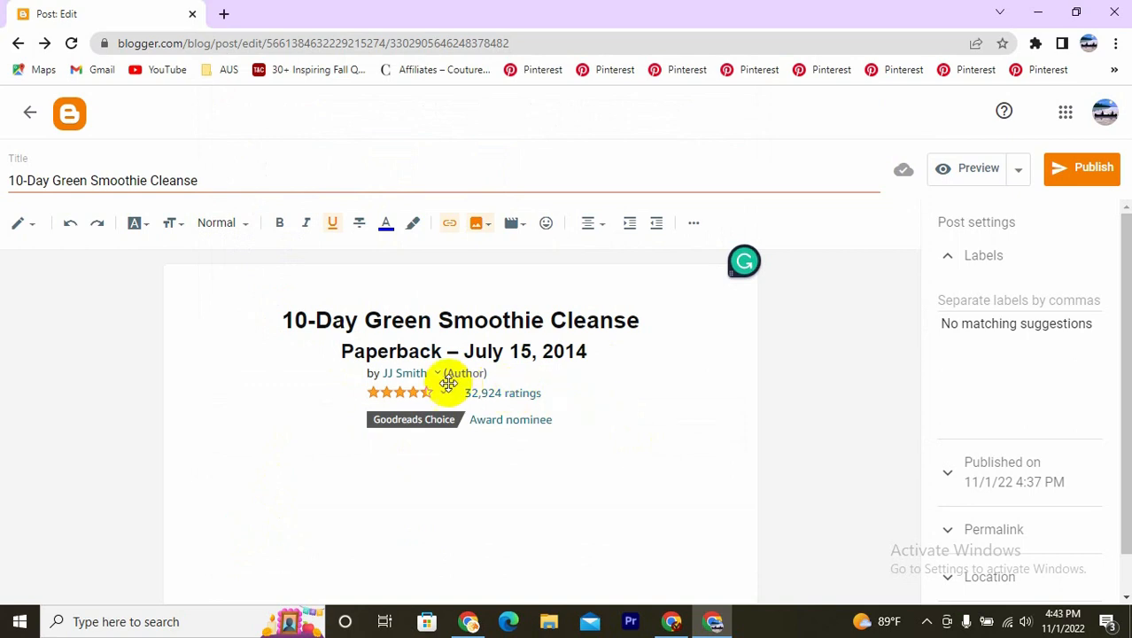
click(592, 352)
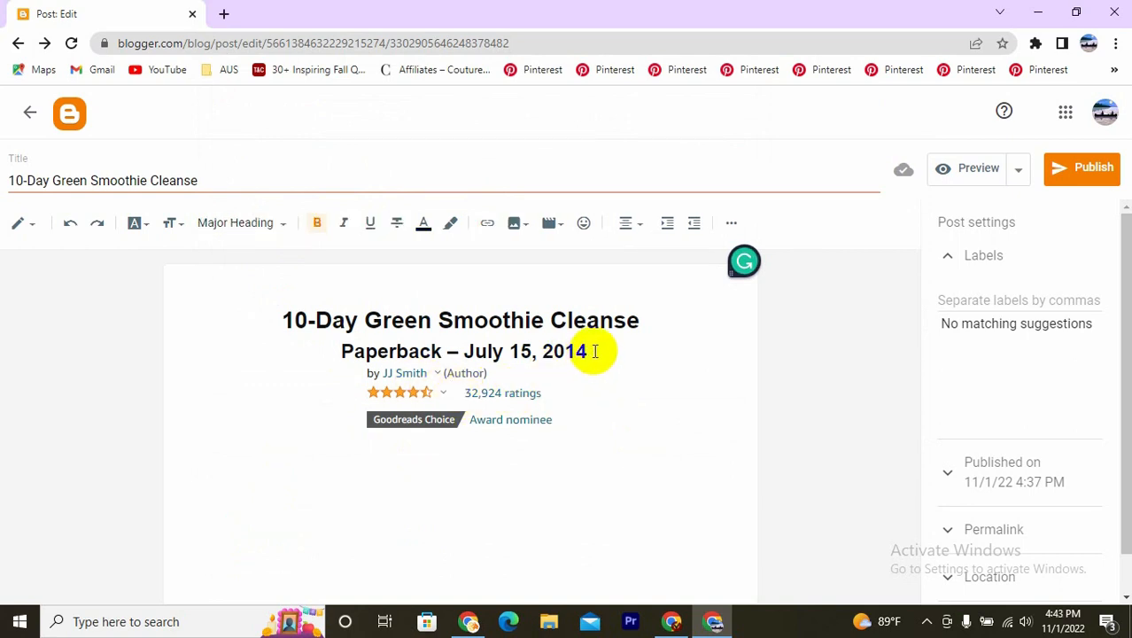
key(Return)
click(539, 432)
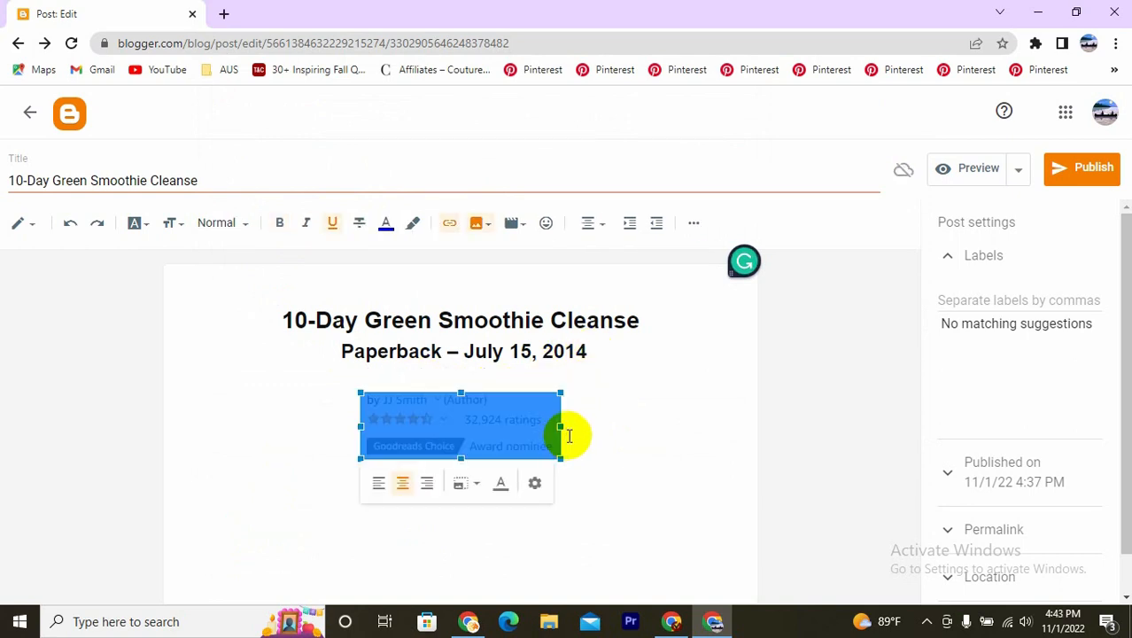
click(569, 434)
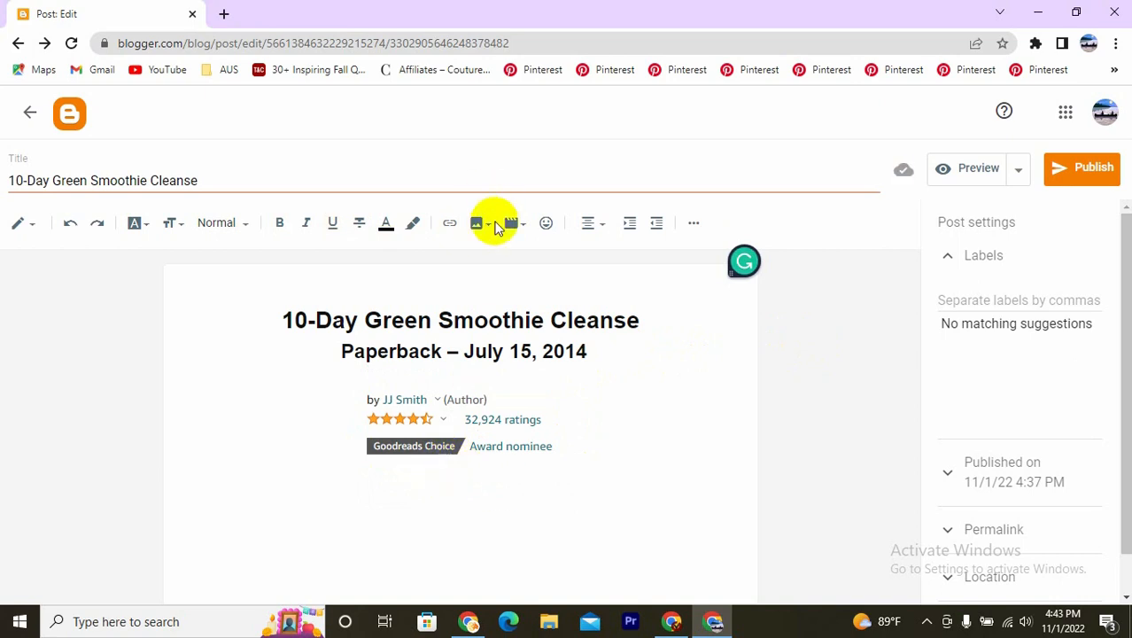
- Insert the book's front cover image 10.png below the author and ratings image, uploading it from the computer
click(479, 224)
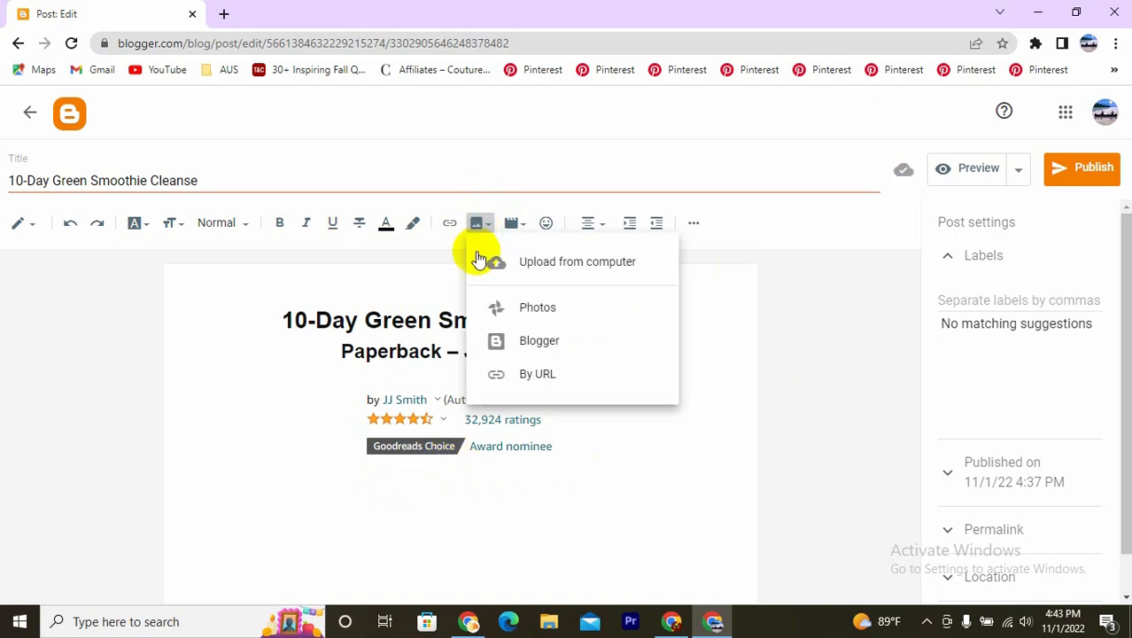
click(501, 266)
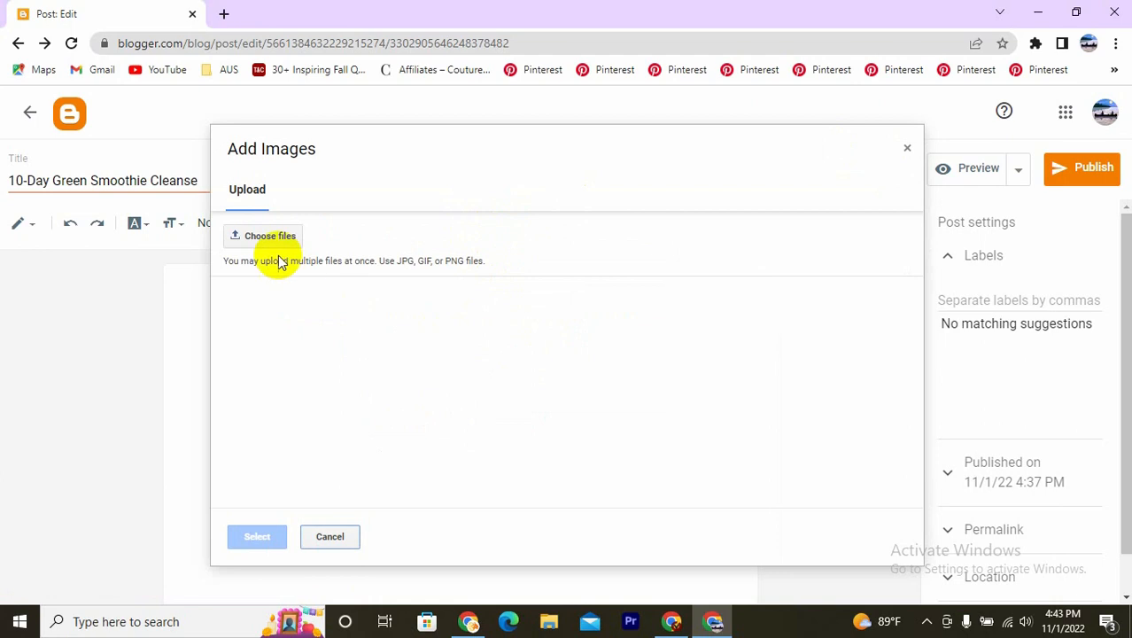
click(256, 237)
click(641, 436)
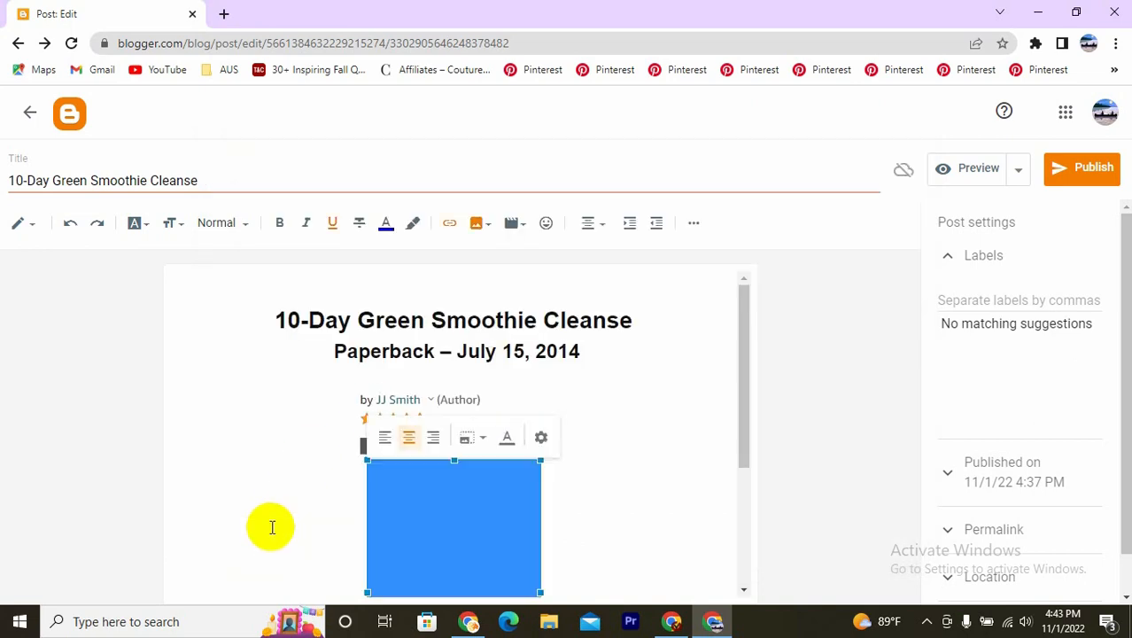
scroll(555, 397, down, 3)
click(615, 392)
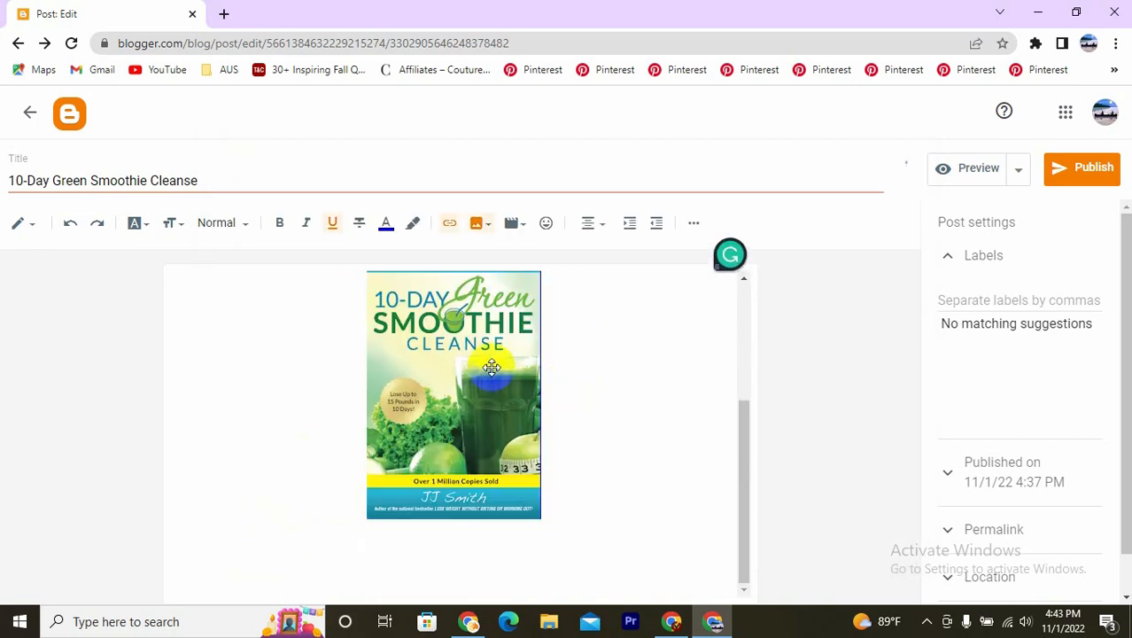
scroll(474, 363, up, 1)
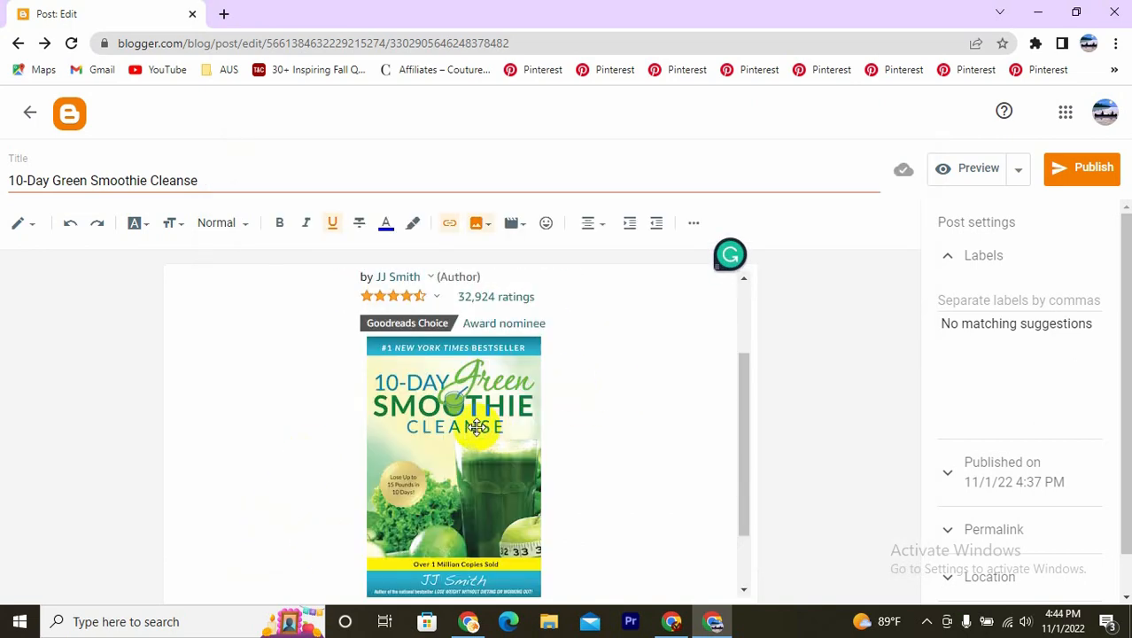
- Enlarge the front cover image to about twice its width and add a blank line above it
click(467, 420)
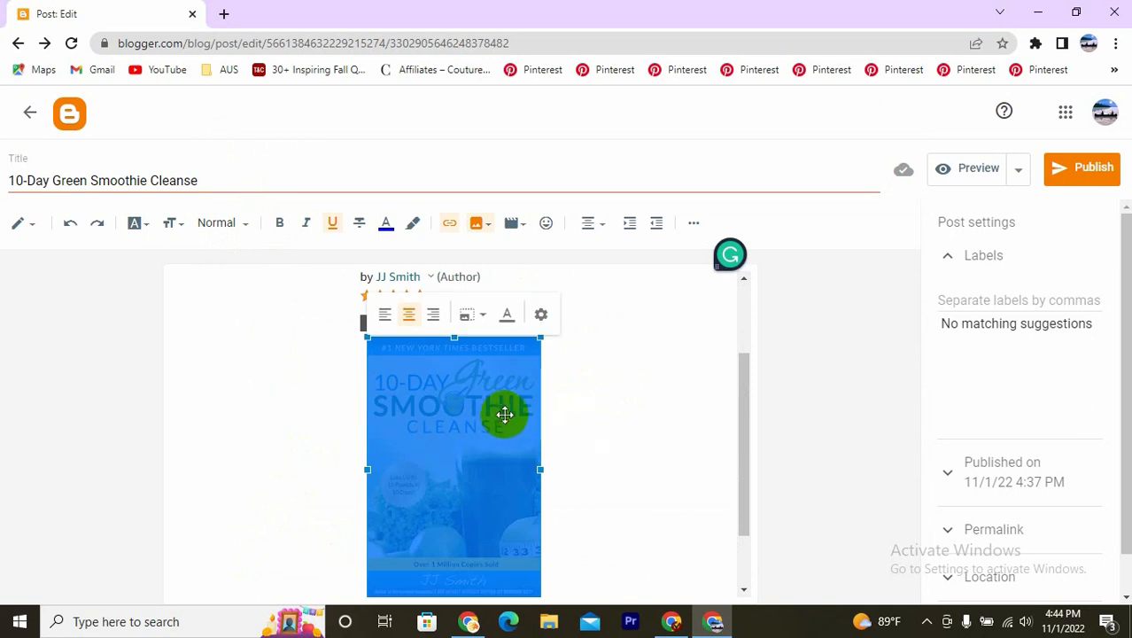
scroll(532, 461, down, 1)
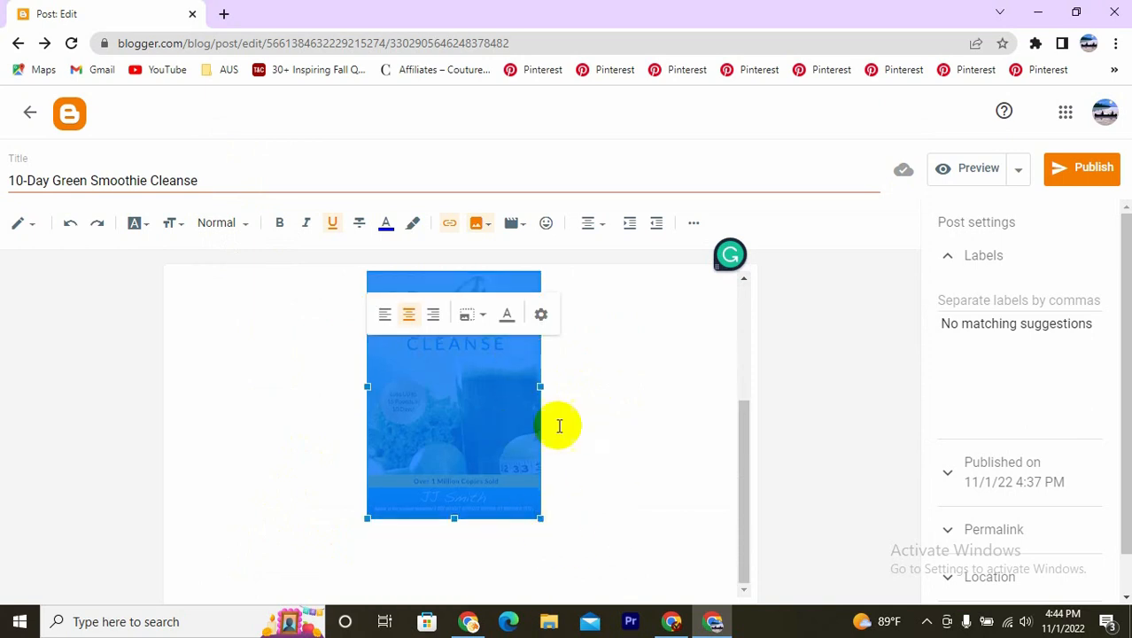
click(532, 401)
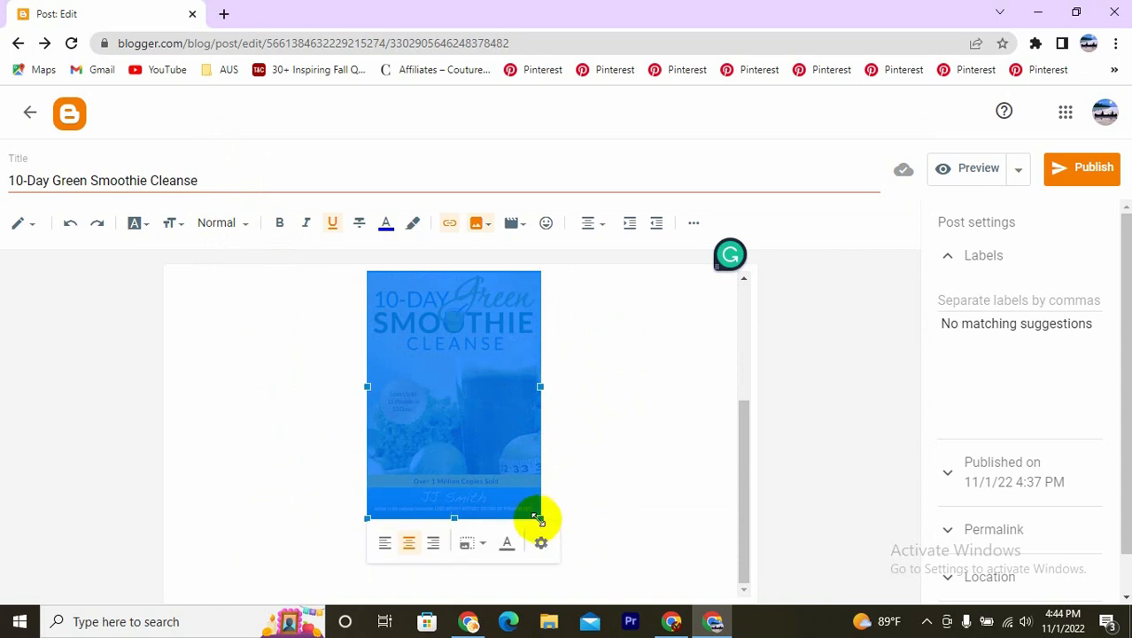
drag(539, 518, 728, 608)
scroll(485, 397, up, 3)
scroll(488, 409, down, 5)
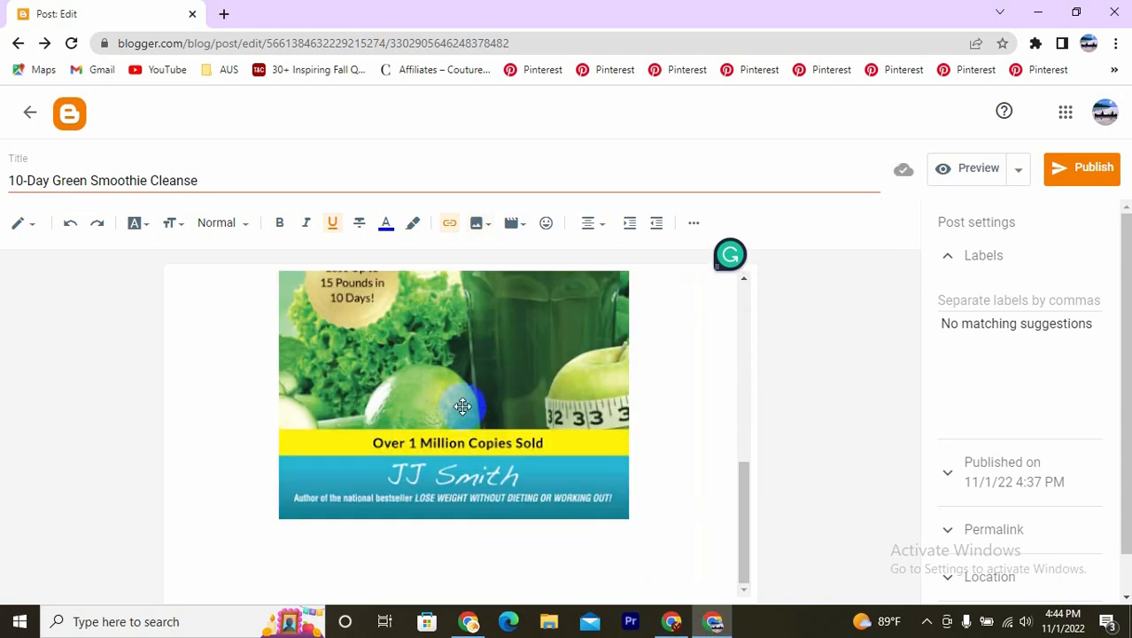
scroll(462, 406, up, 5)
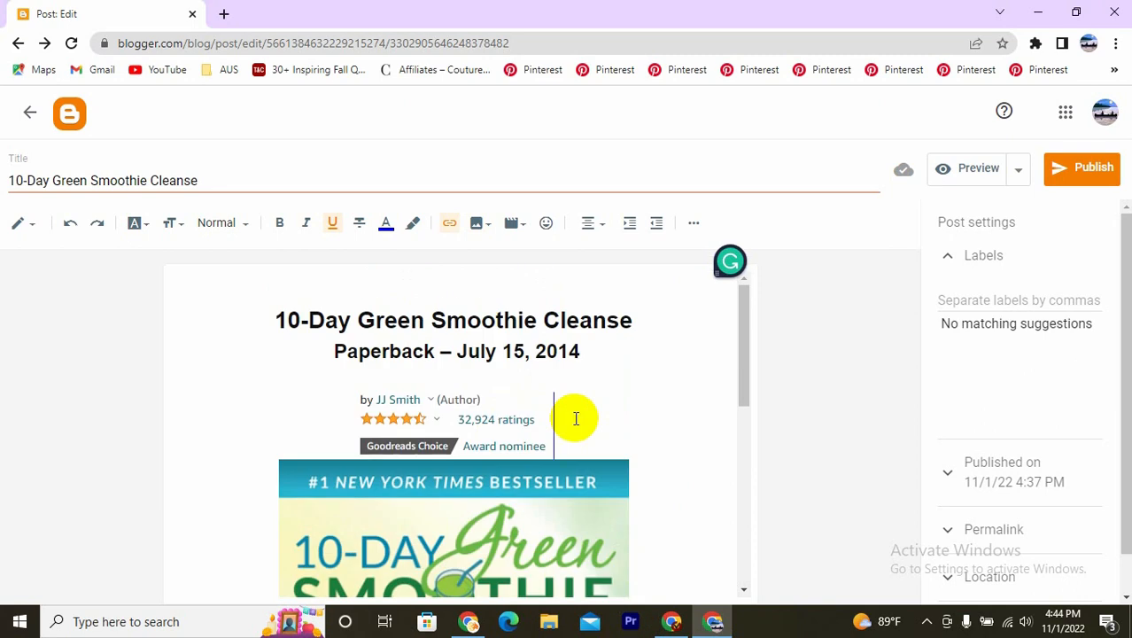
key(Return)
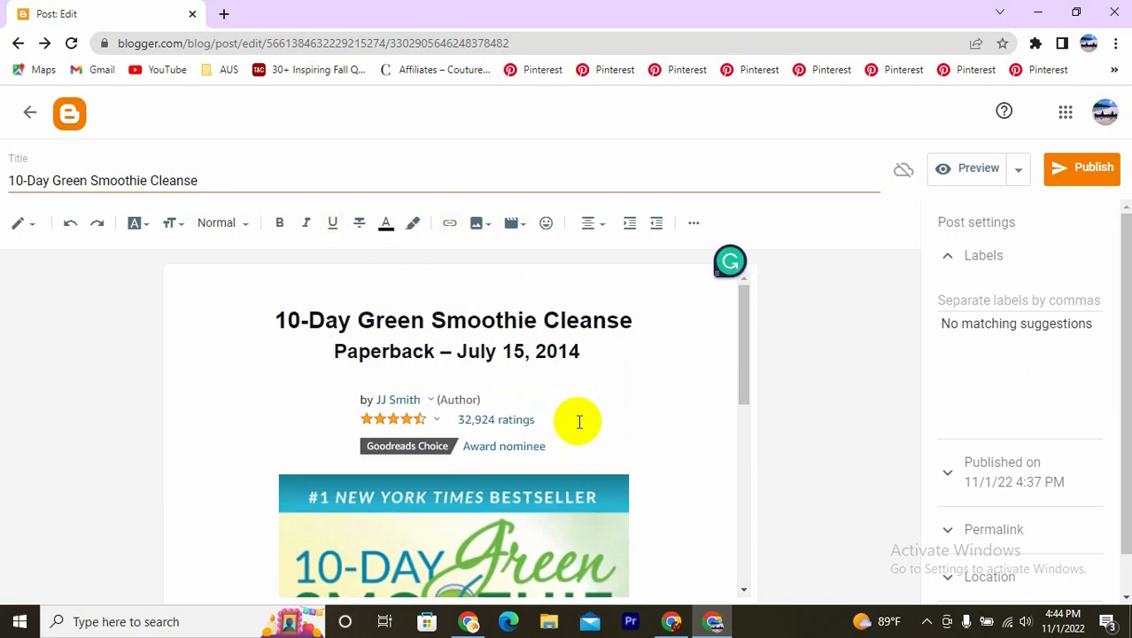
- Insert the back cover image 20.png below the last bullet of the description, uploading it from New folder on the Desktop
scroll(418, 433, down, 3)
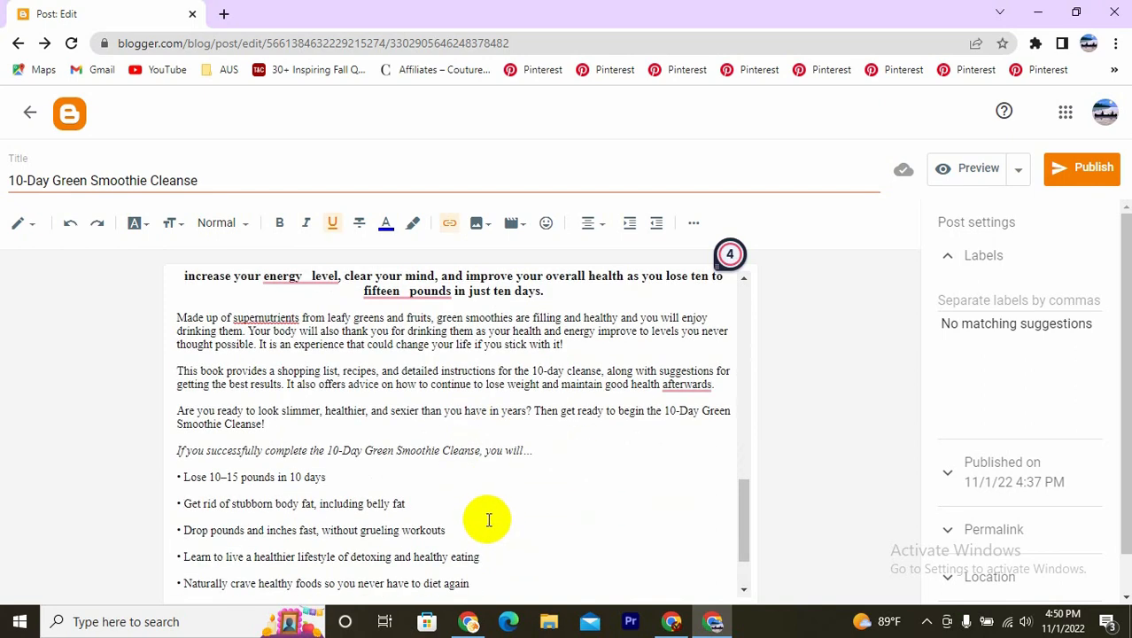
scroll(486, 515, up, 3)
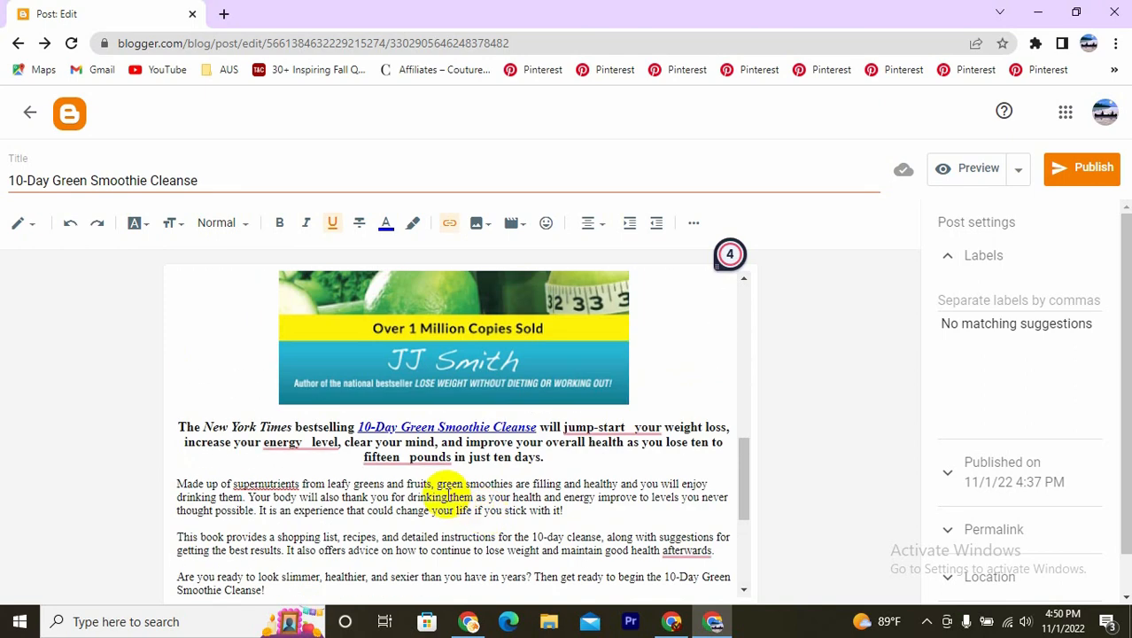
scroll(483, 514, down, 5)
click(537, 515)
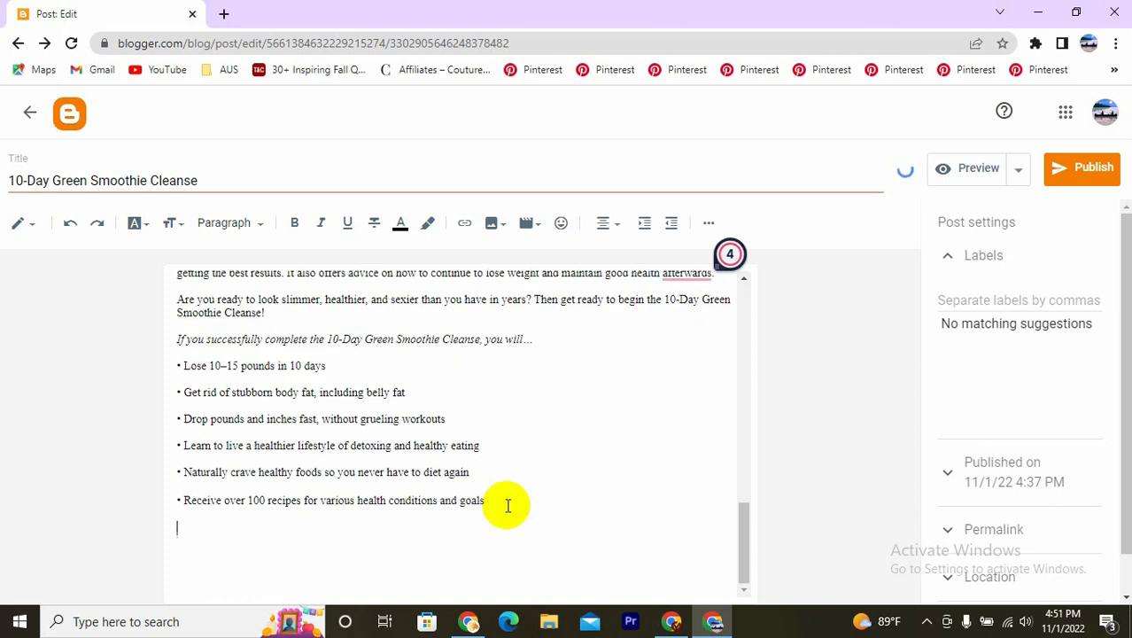
click(495, 222)
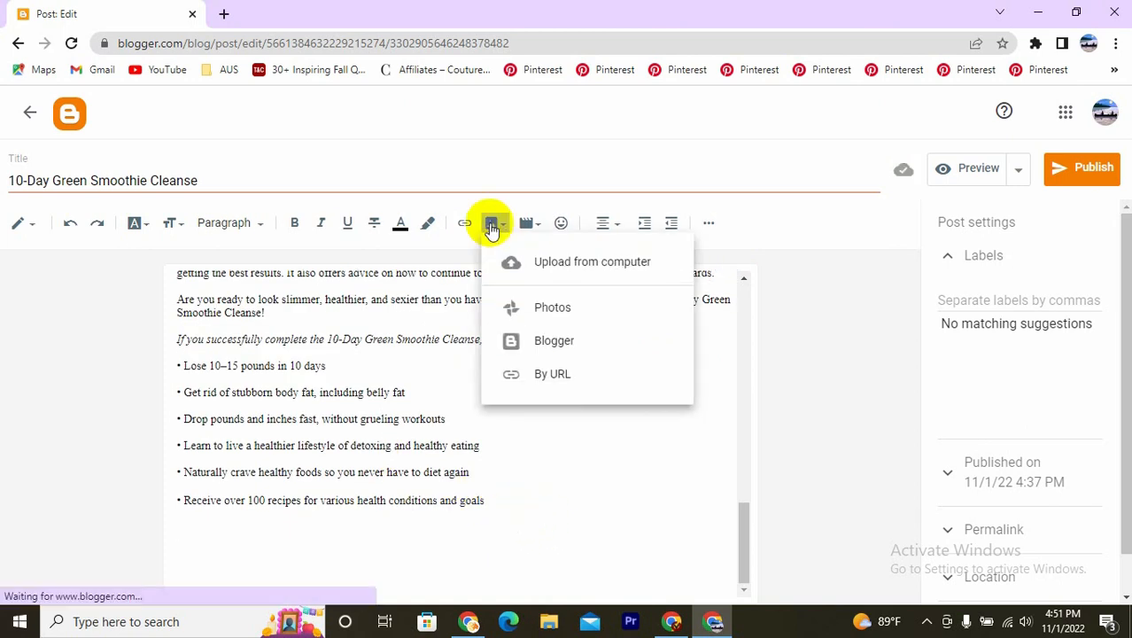
click(511, 269)
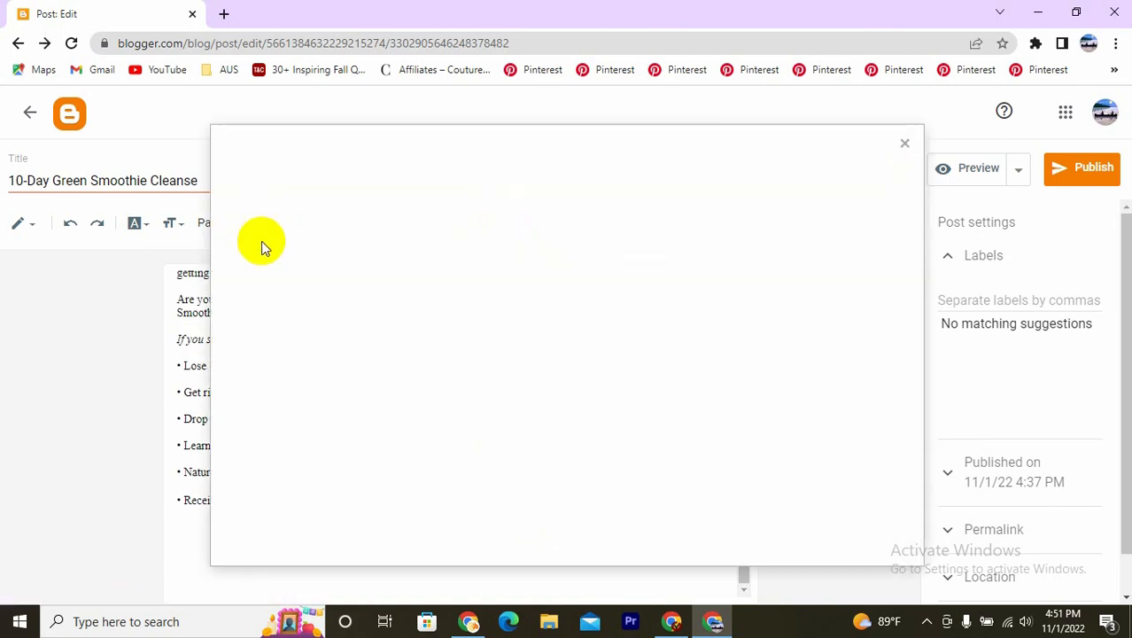
click(262, 236)
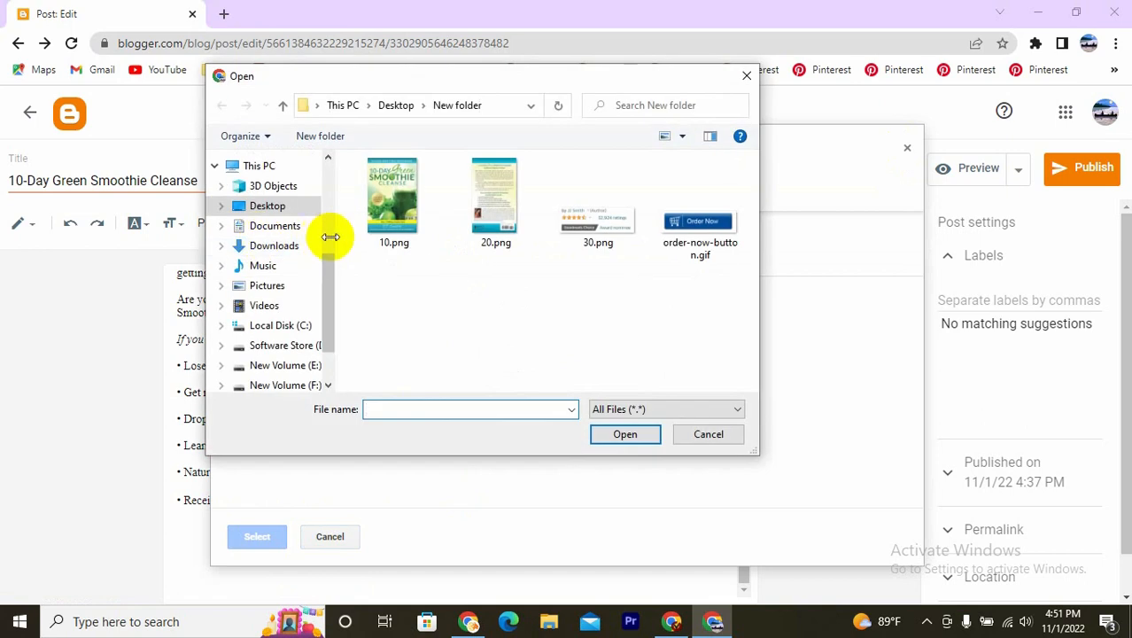
click(495, 201)
click(635, 436)
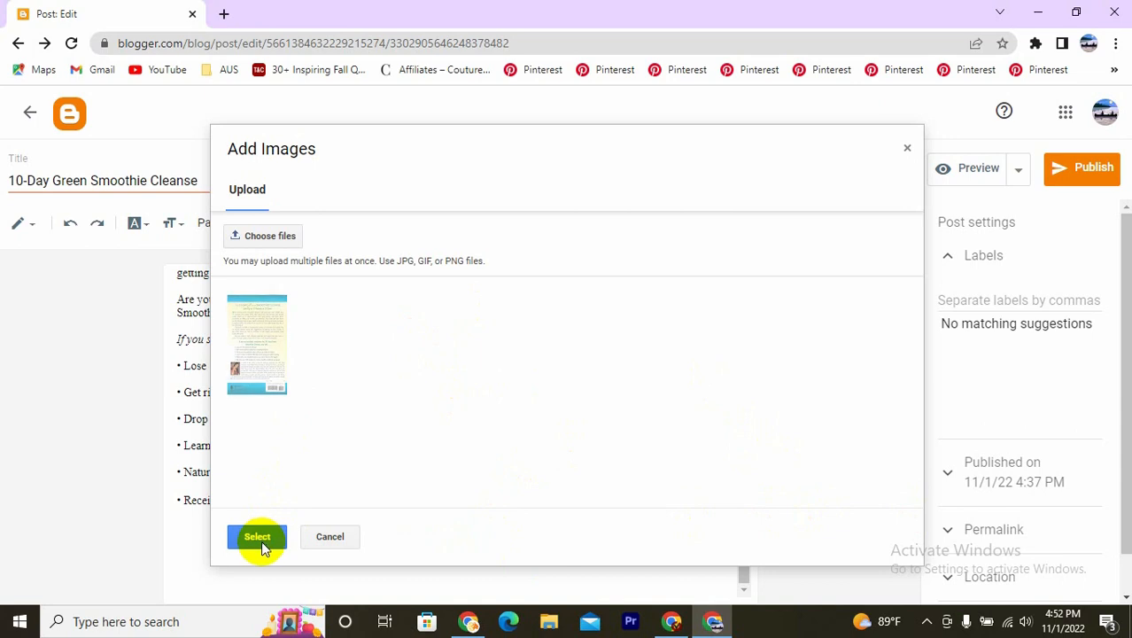
click(262, 540)
scroll(488, 344, down, 4)
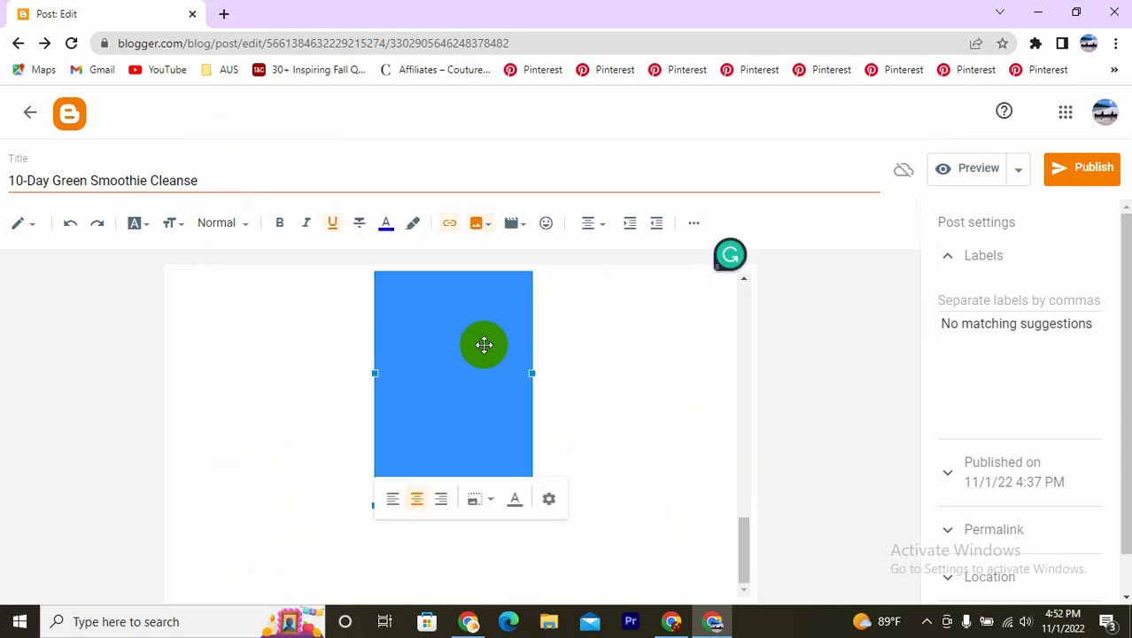
- Enlarge the back cover image to about the front cover's width and place the text cursor below it
click(443, 381)
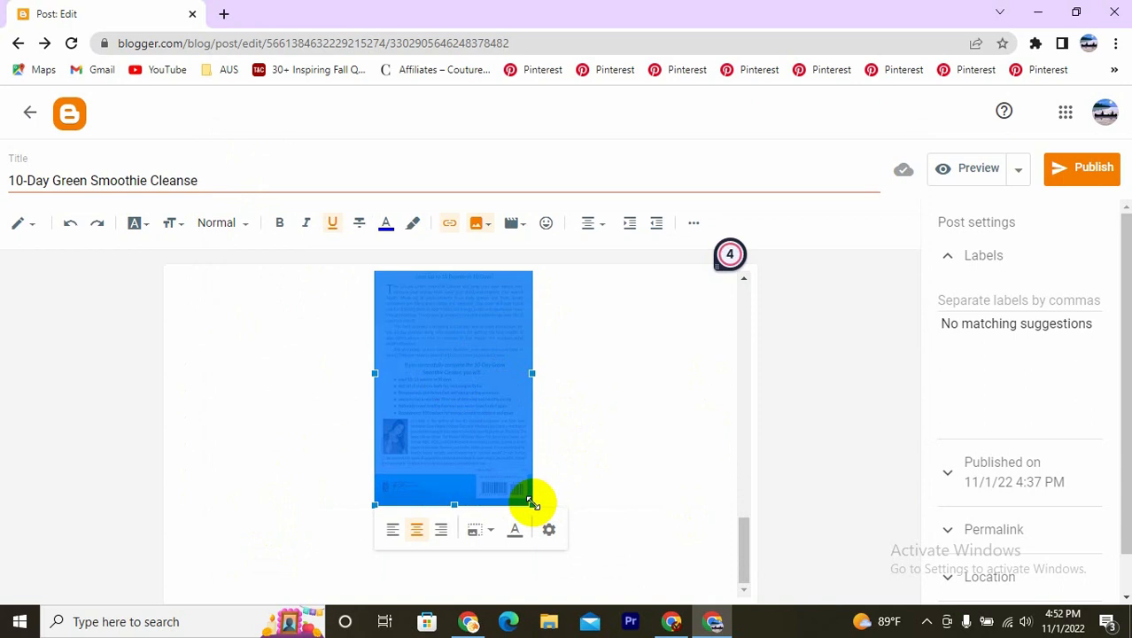
drag(531, 503, 728, 600)
scroll(545, 373, up, 2)
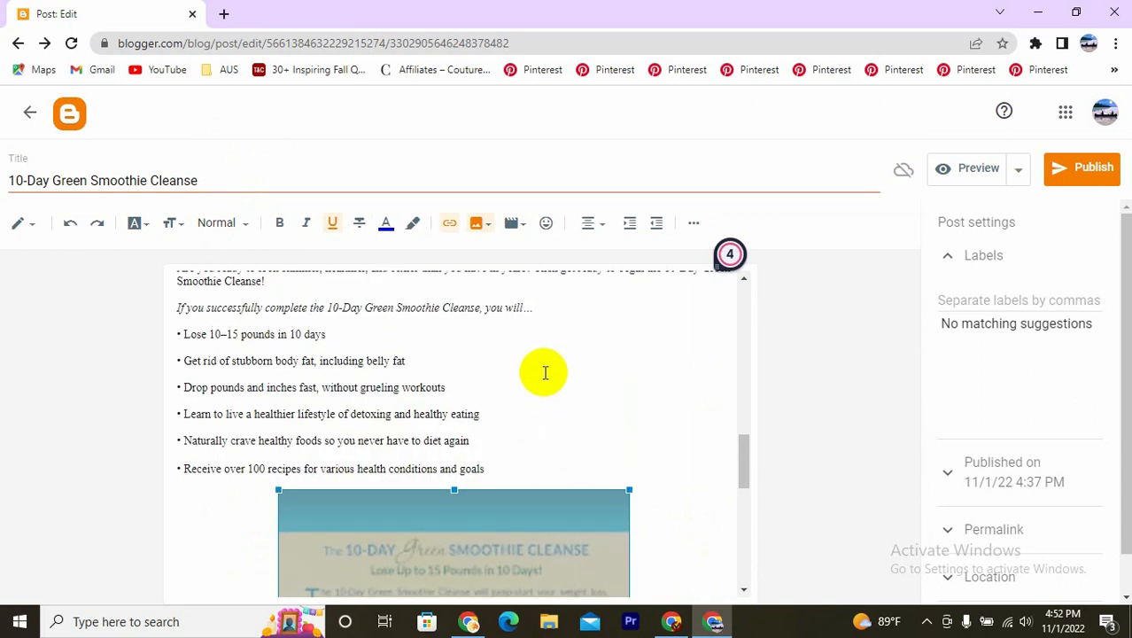
scroll(545, 373, up, 5)
scroll(563, 399, down, 6)
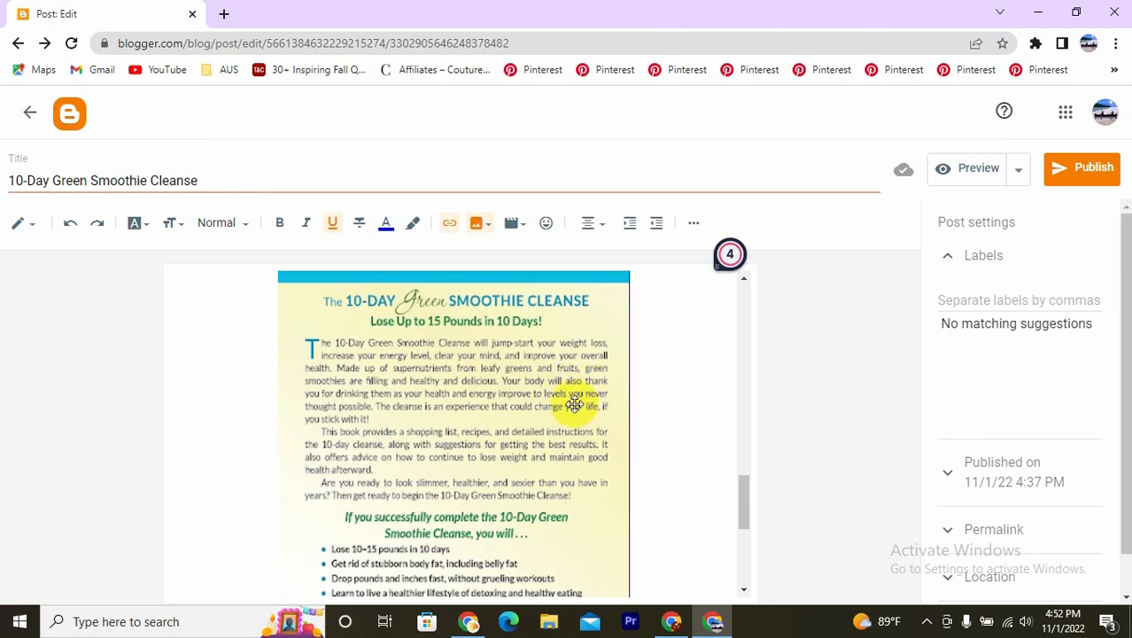
scroll(506, 441, up, 1)
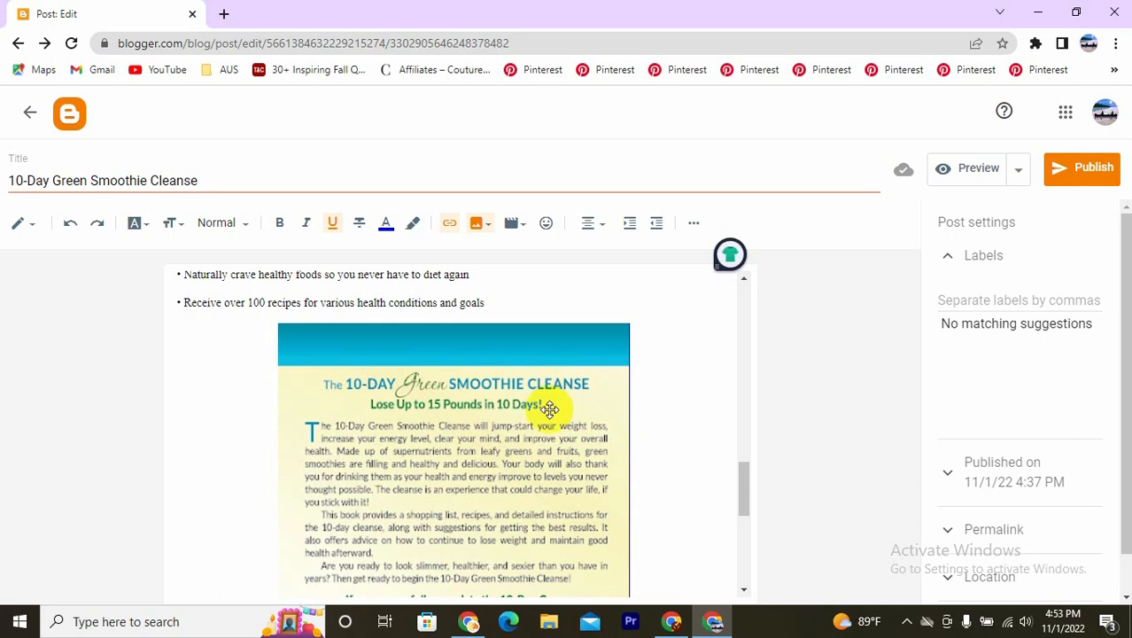
scroll(550, 409, down, 1)
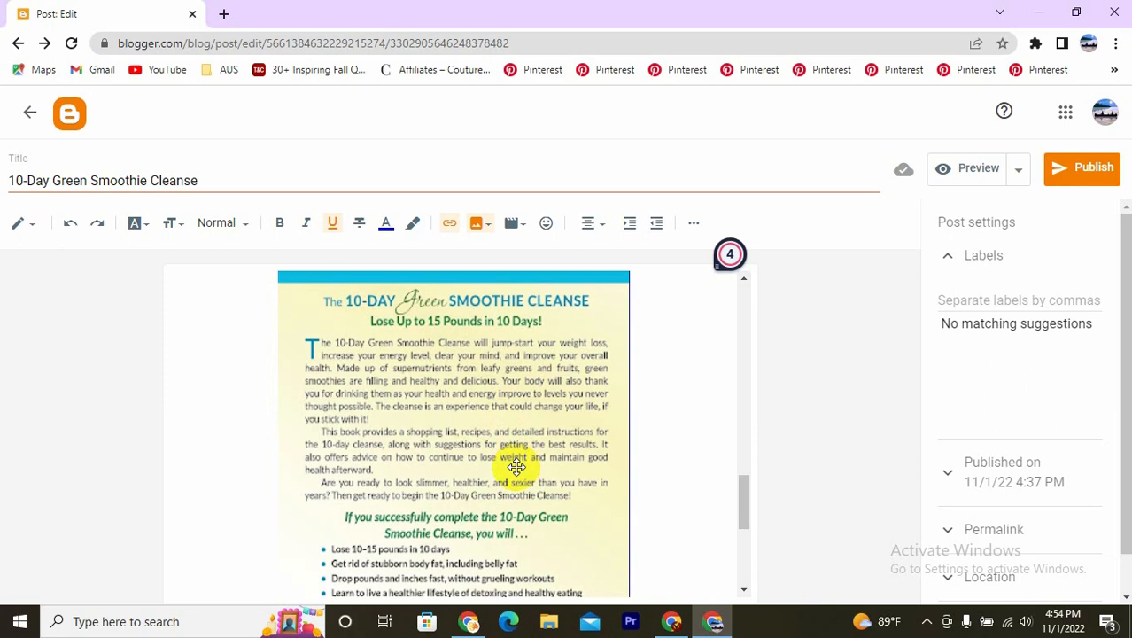
scroll(590, 443, down, 4)
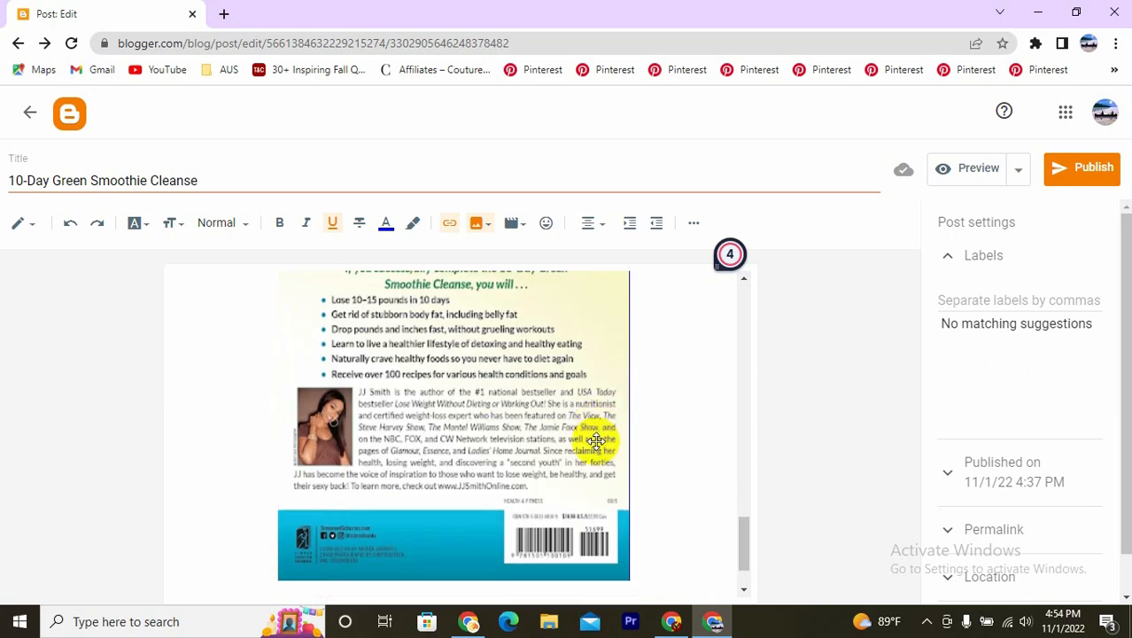
click(478, 542)
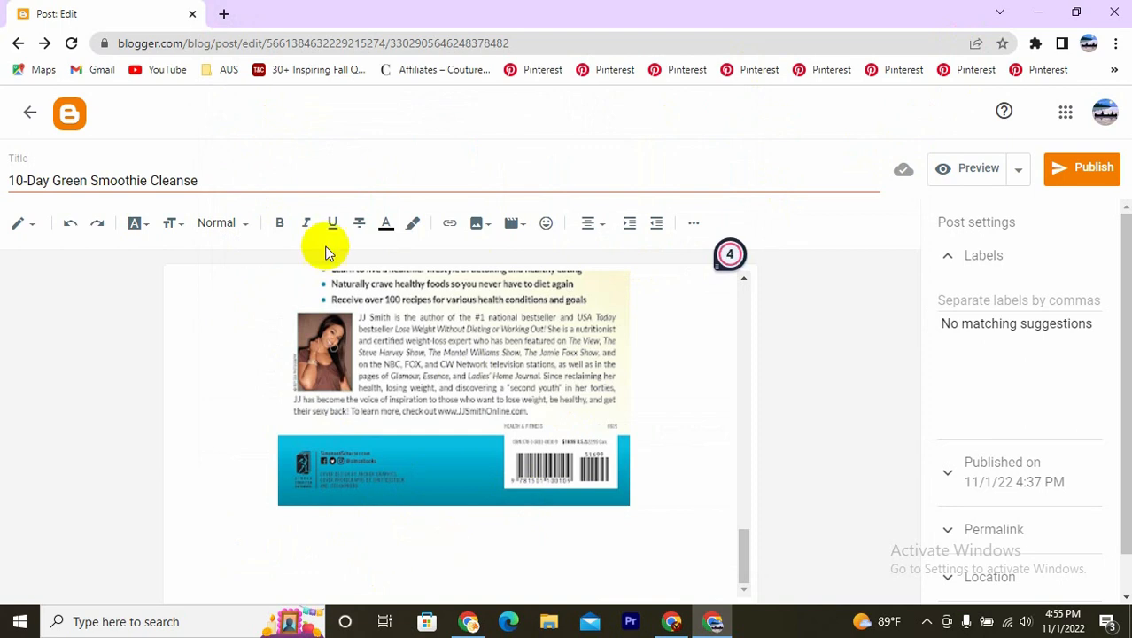
- Search Google Images for "buy now button" in a new browser tab and browse the button pictures
click(224, 17)
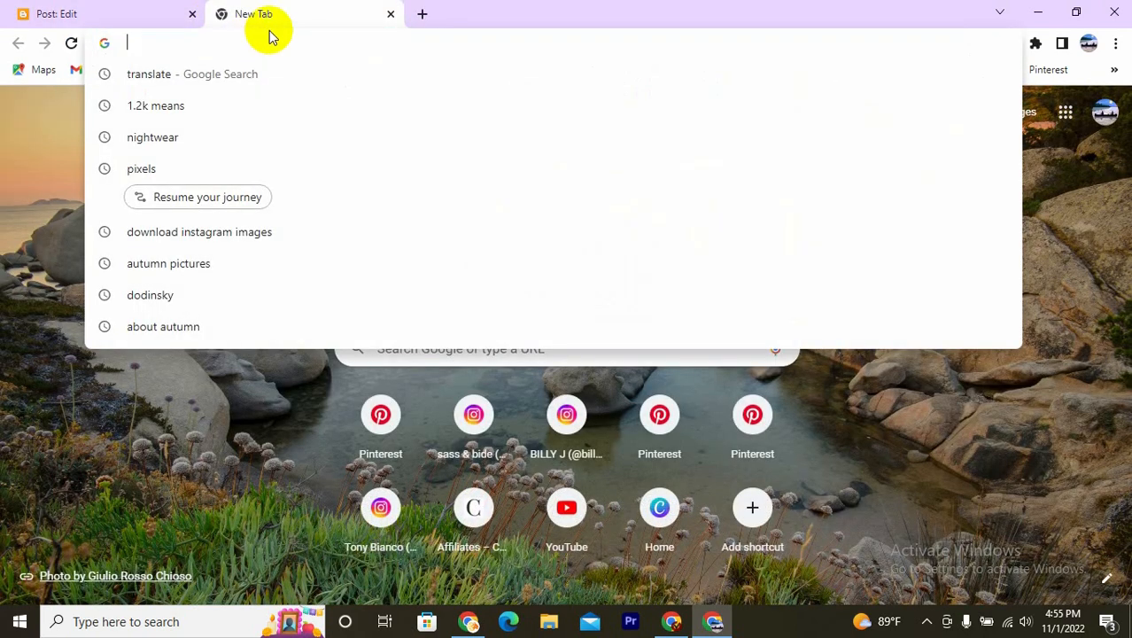
text(buy )
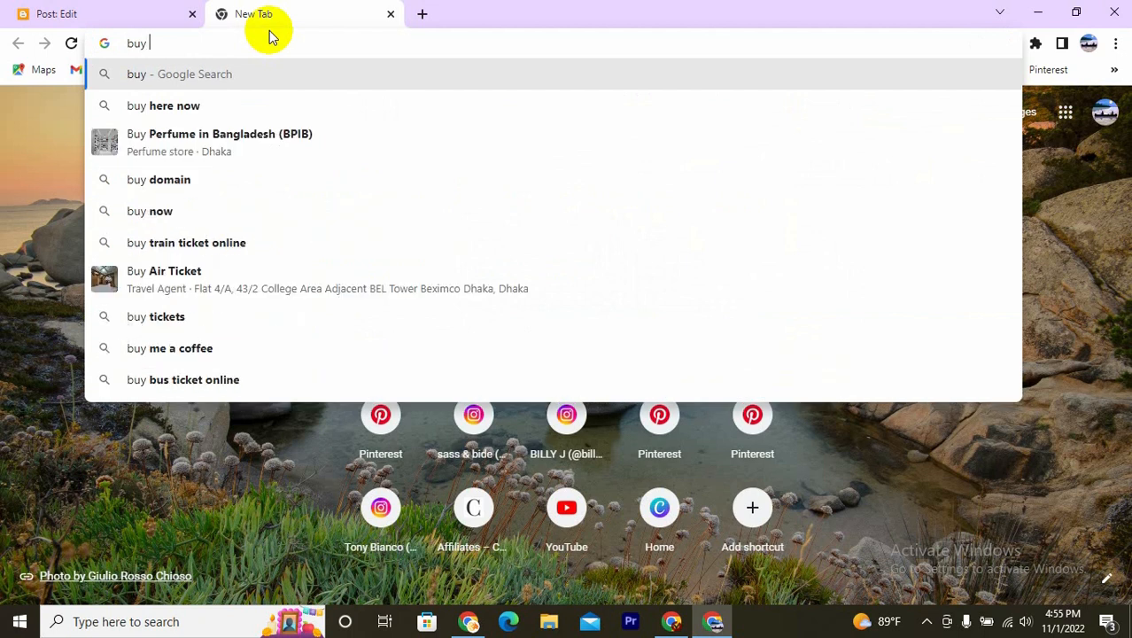
text(now)
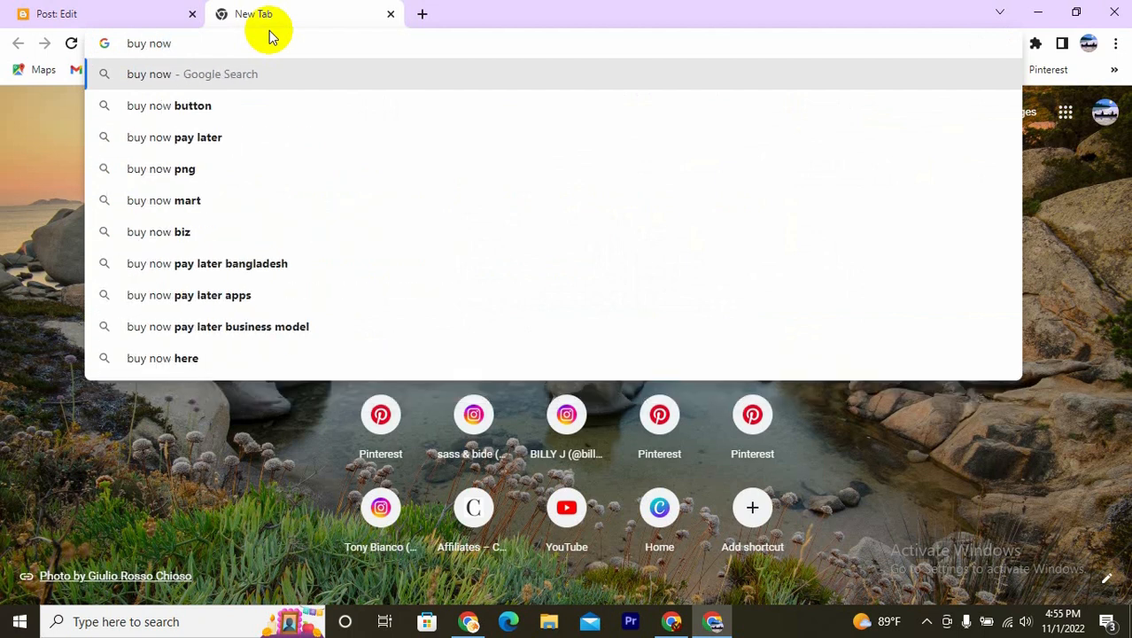
click(201, 105)
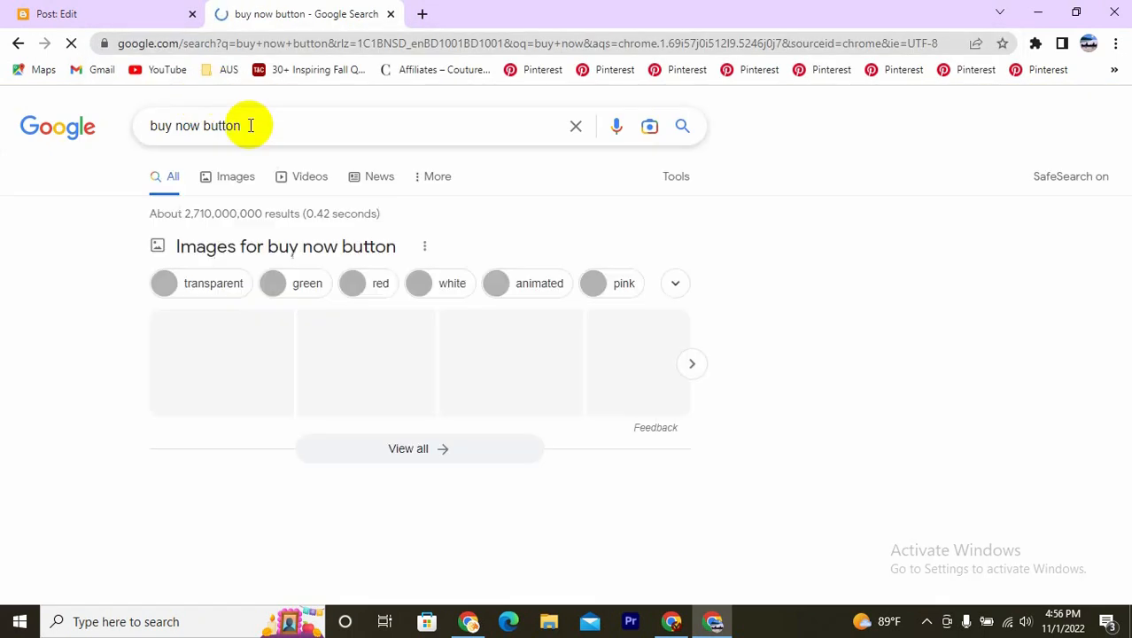
click(238, 178)
scroll(589, 372, down, 2)
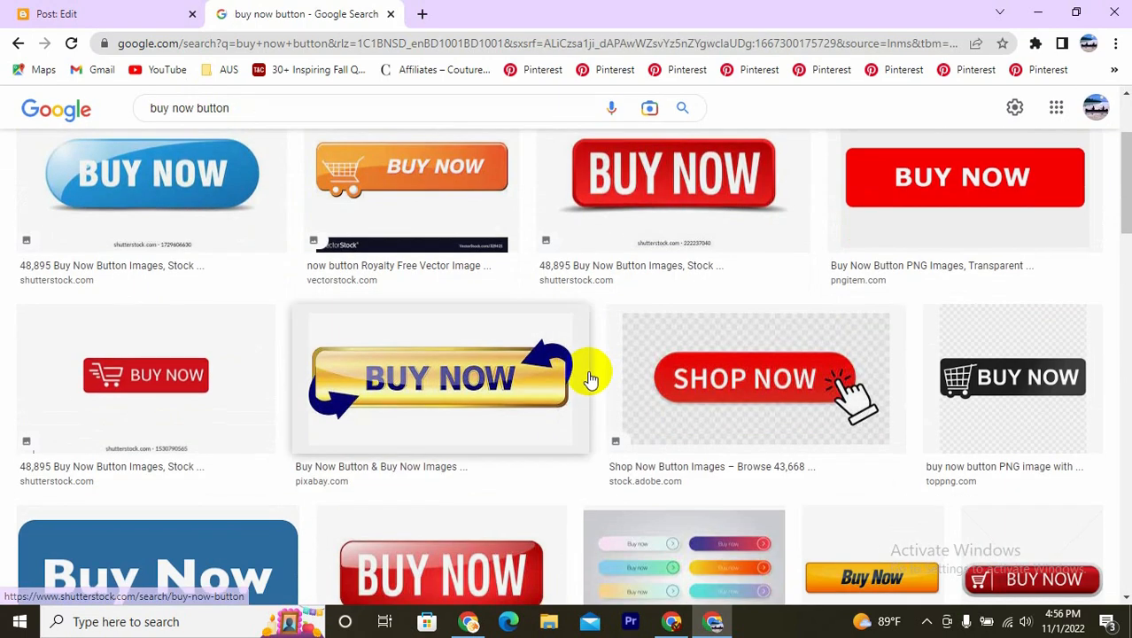
- Look through the buy now button pictures in the image results and check the saving options of the blue one
scroll(589, 377, down, 2)
scroll(171, 372, up, 5)
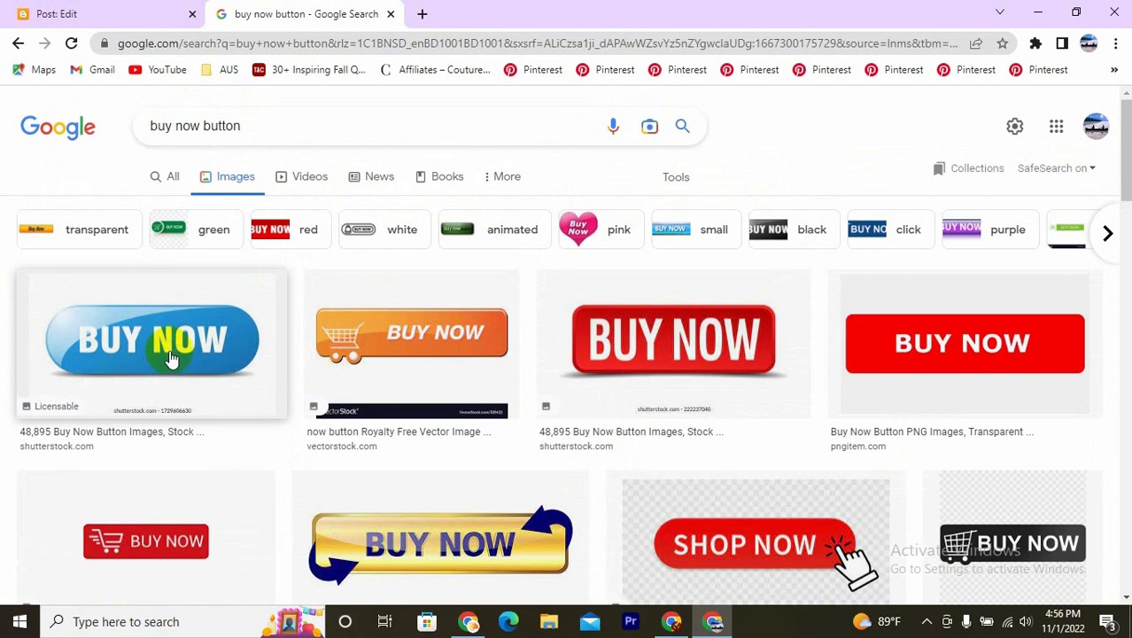
scroll(167, 332, down, 1)
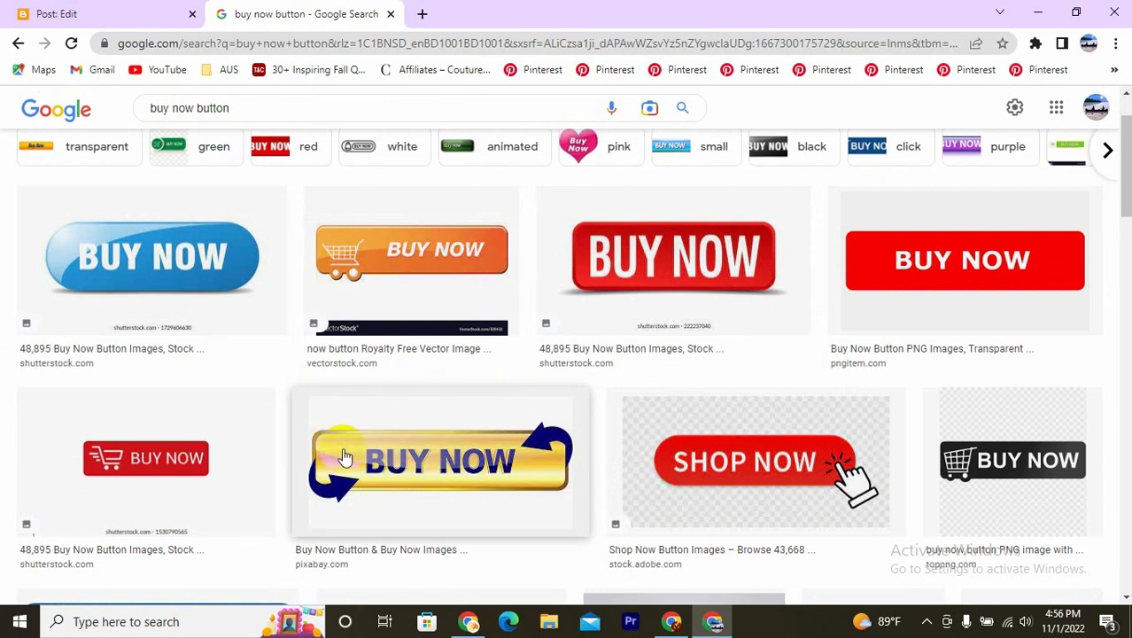
right_click(146, 241)
click(88, 253)
right_click(87, 250)
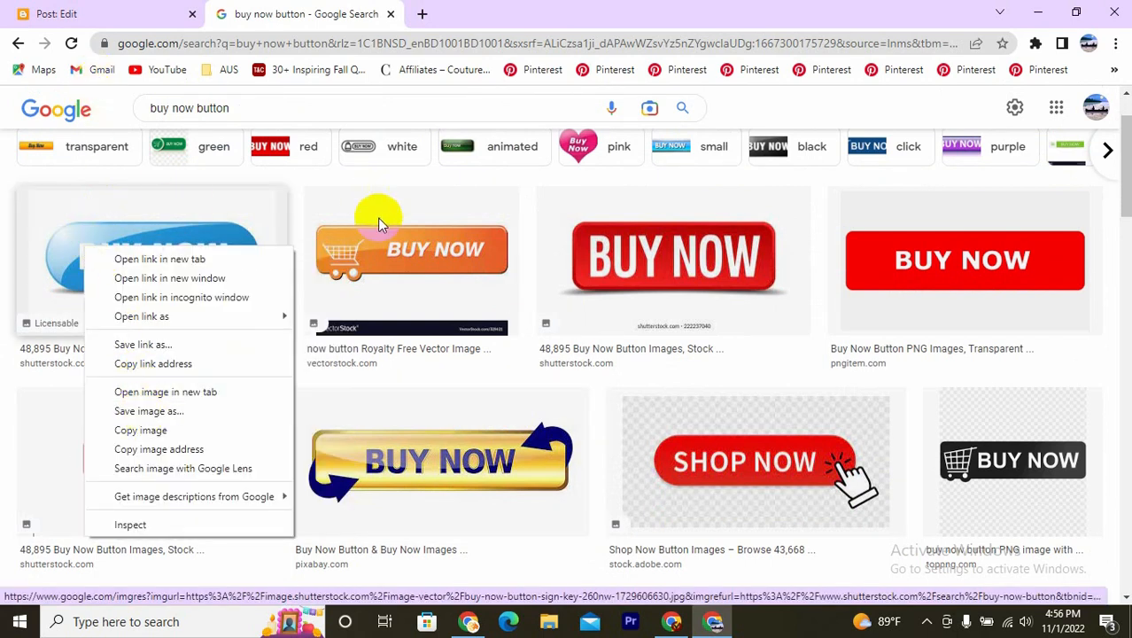
- In the Blogger post, insert order-now-button.gif from New folder on the Desktop below the back cover image and remove the blank gap above it
click(56, 13)
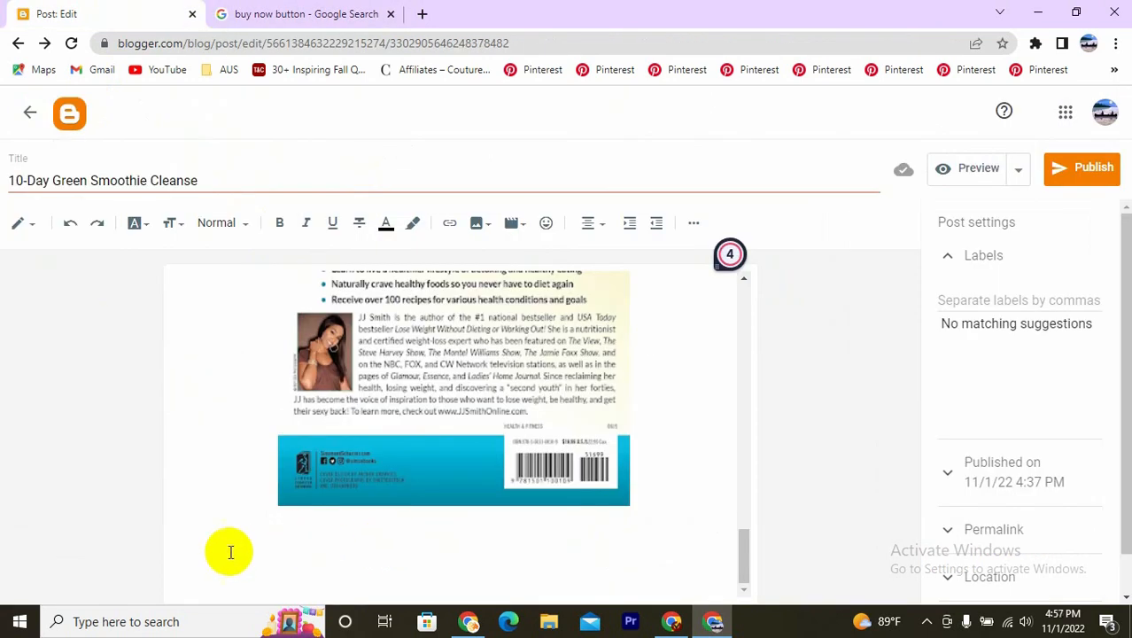
click(479, 227)
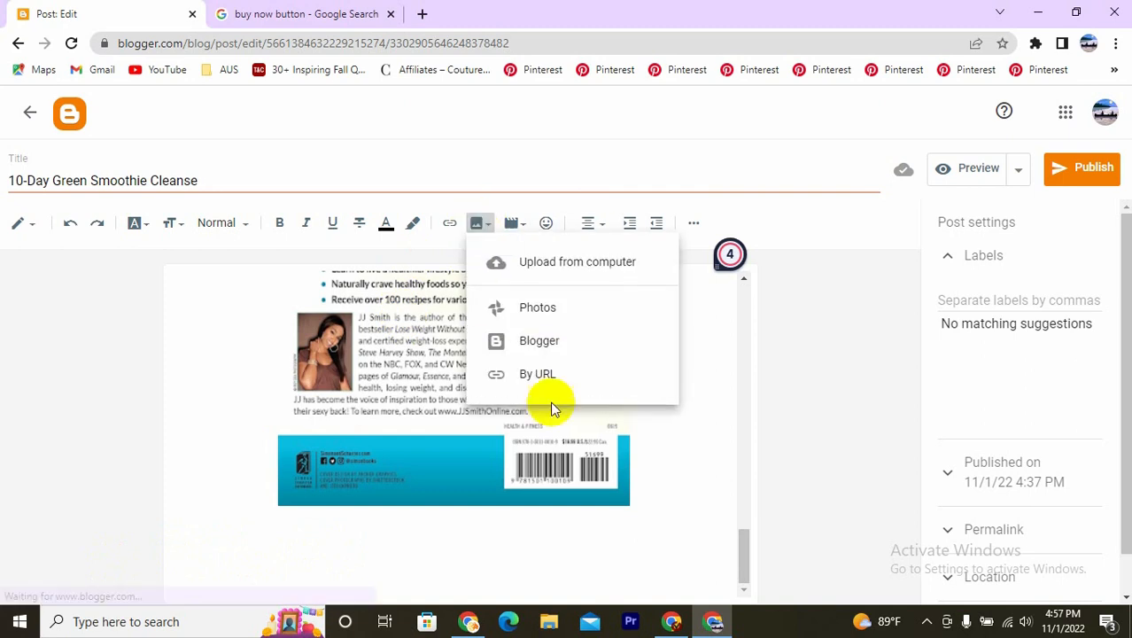
click(497, 266)
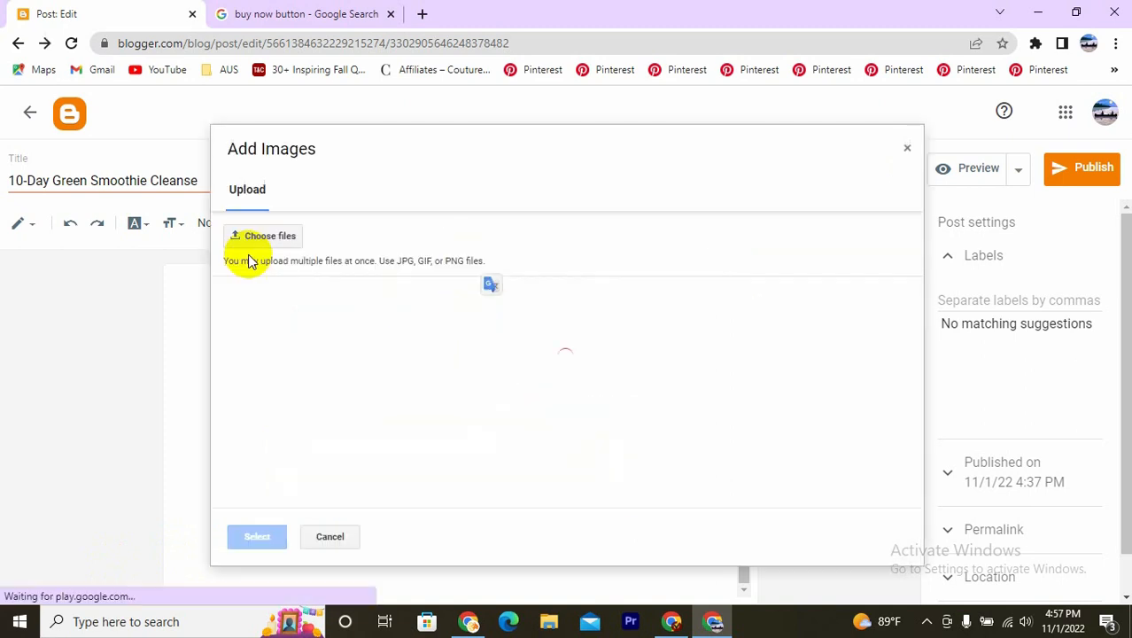
click(245, 238)
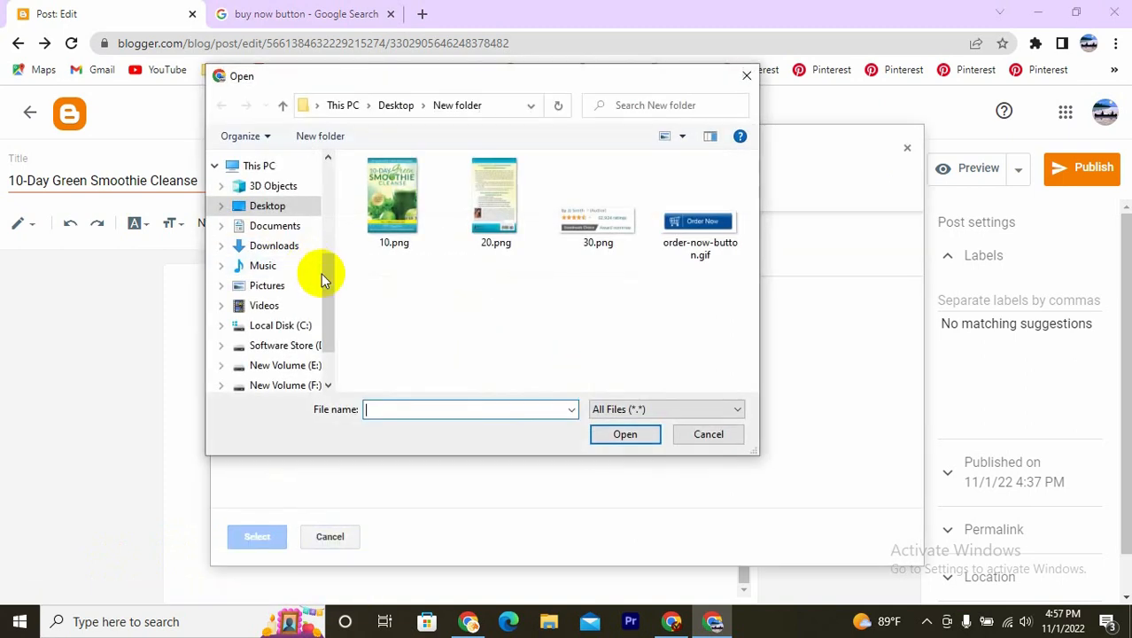
click(700, 242)
click(623, 433)
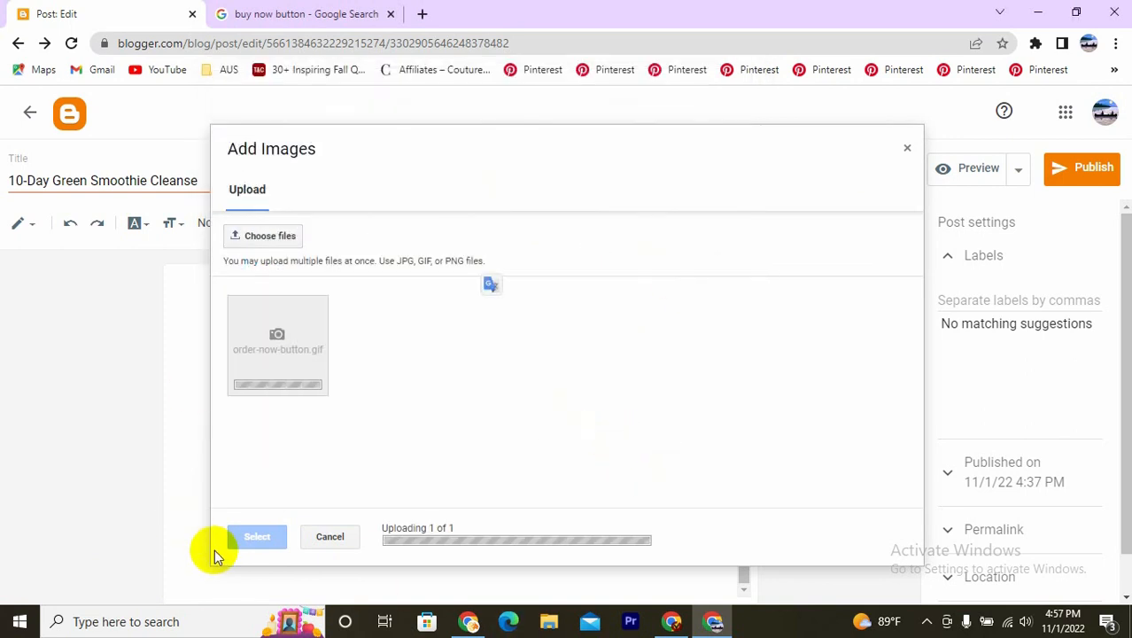
click(255, 541)
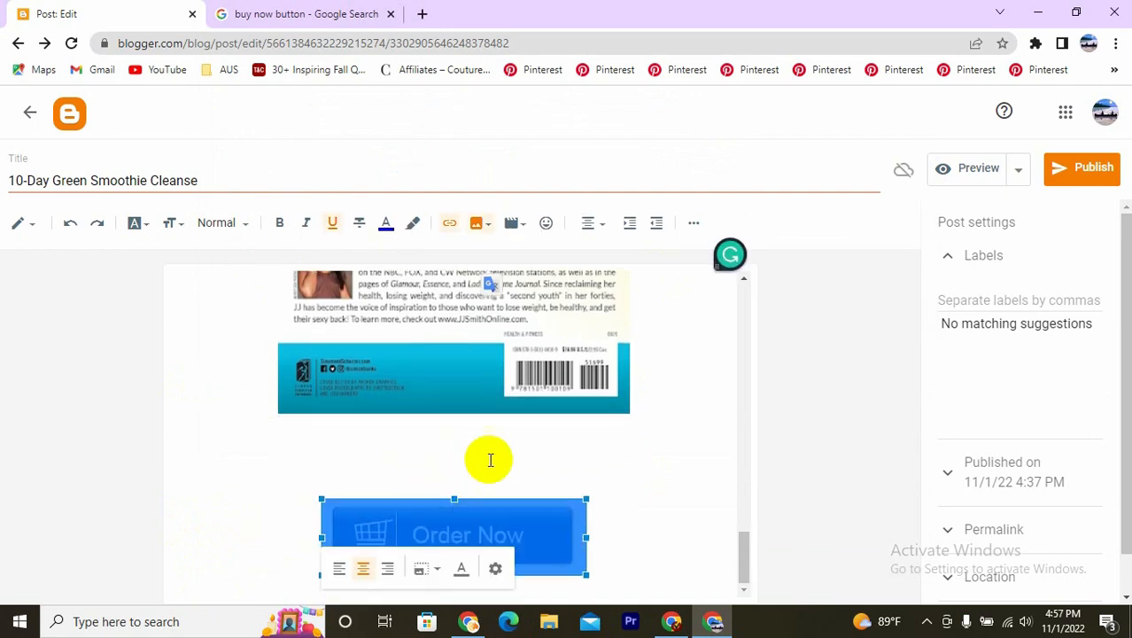
click(486, 462)
key(ctrl+Home)
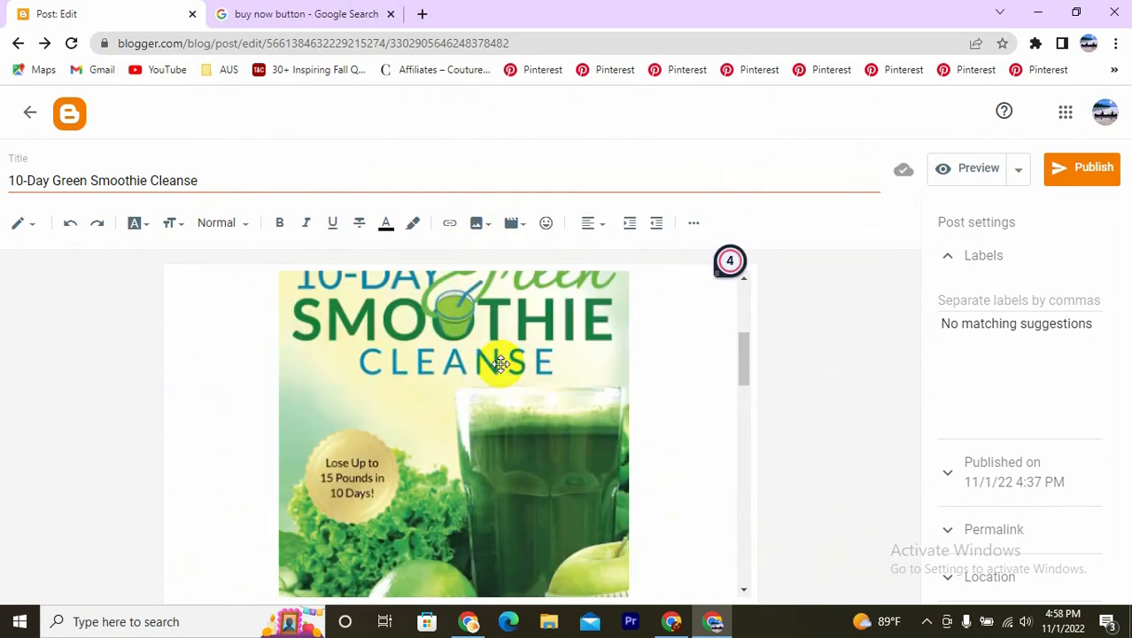
scroll(498, 355, up, 5)
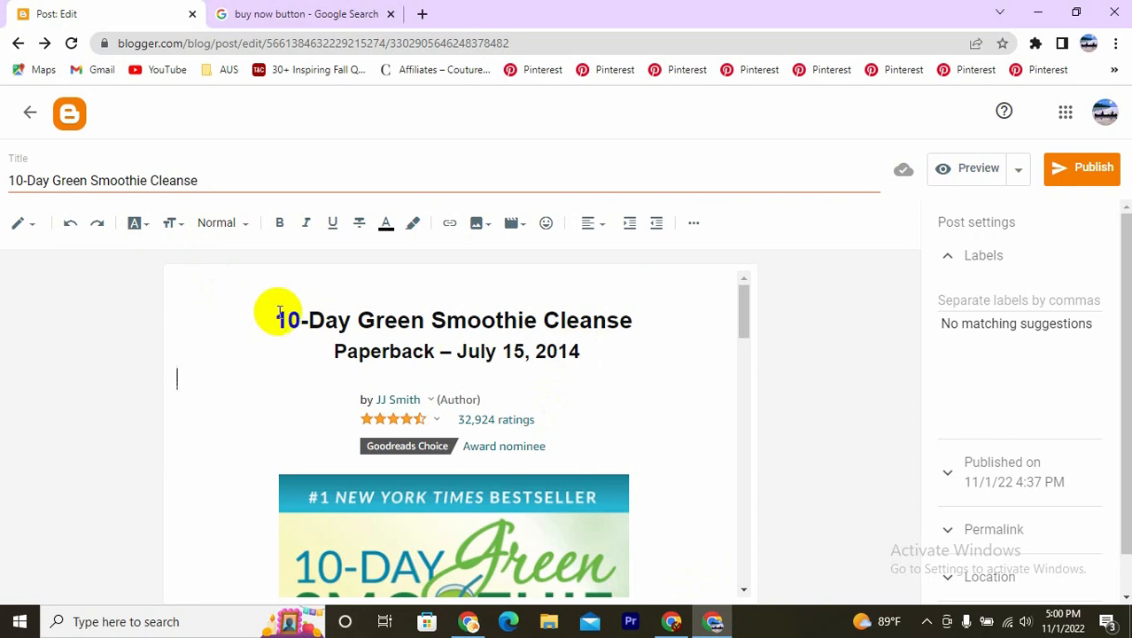
drag(279, 312, 613, 349)
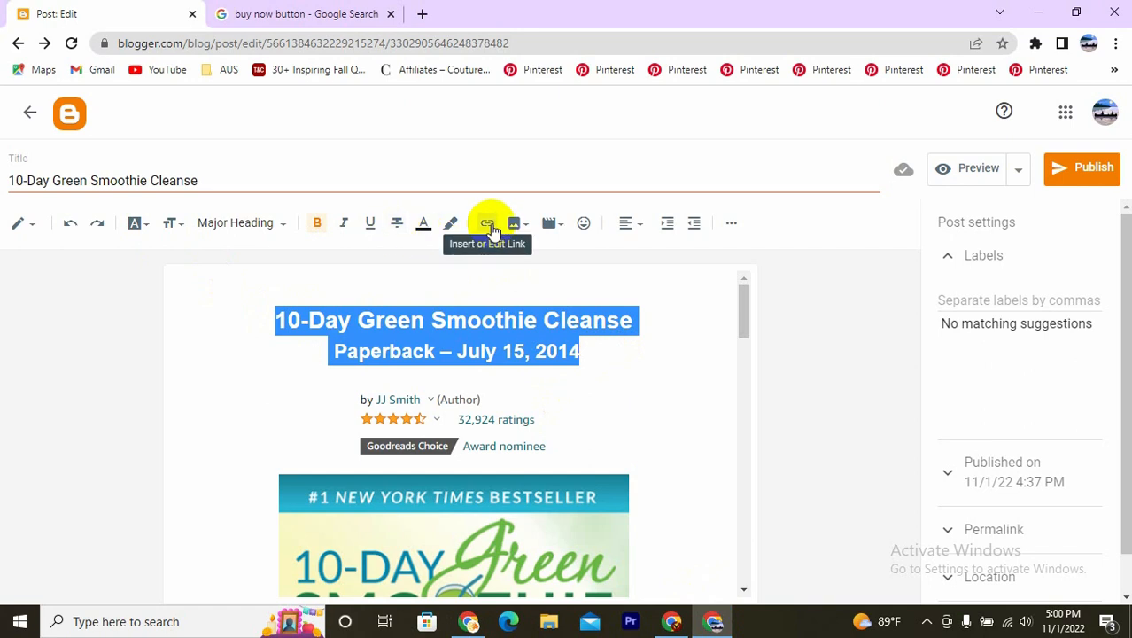
click(489, 223)
right_click(454, 304)
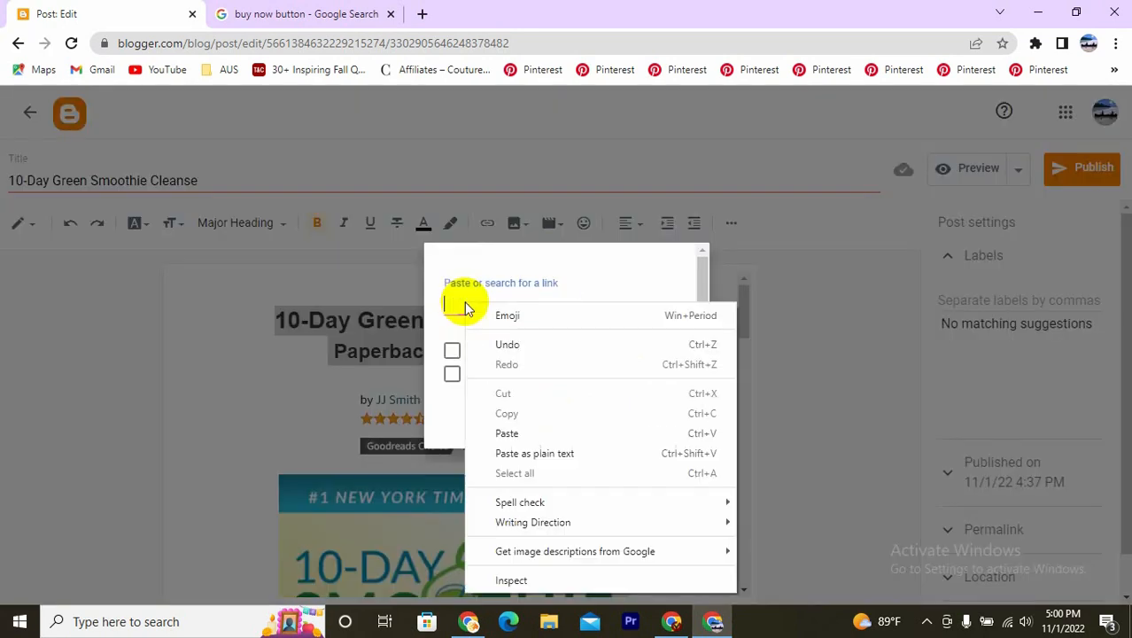
click(519, 434)
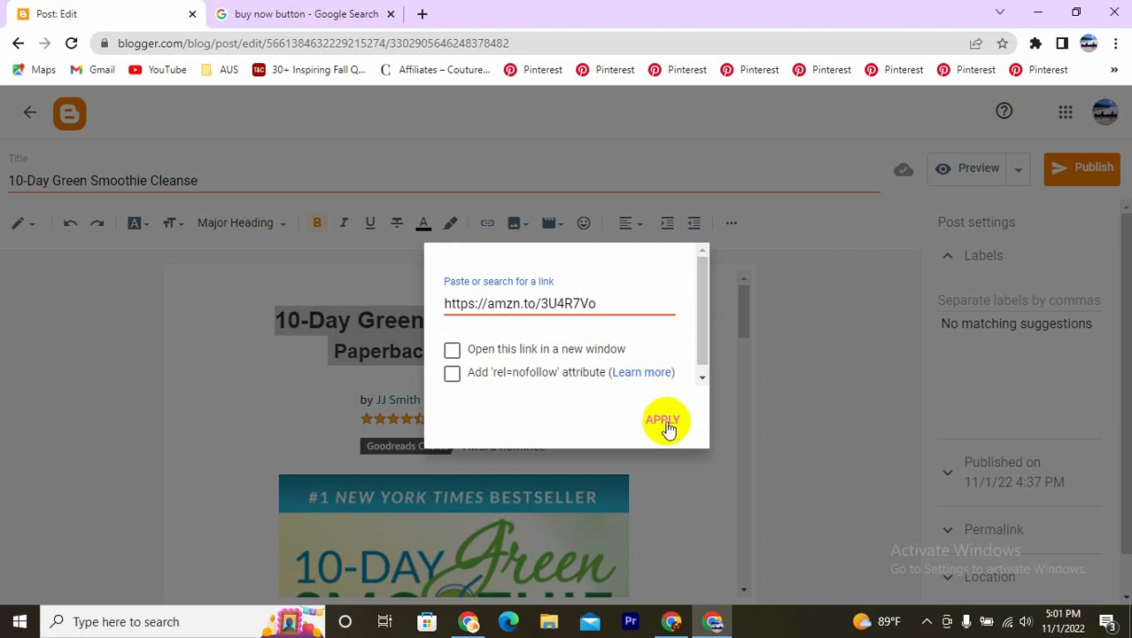
click(663, 420)
click(570, 422)
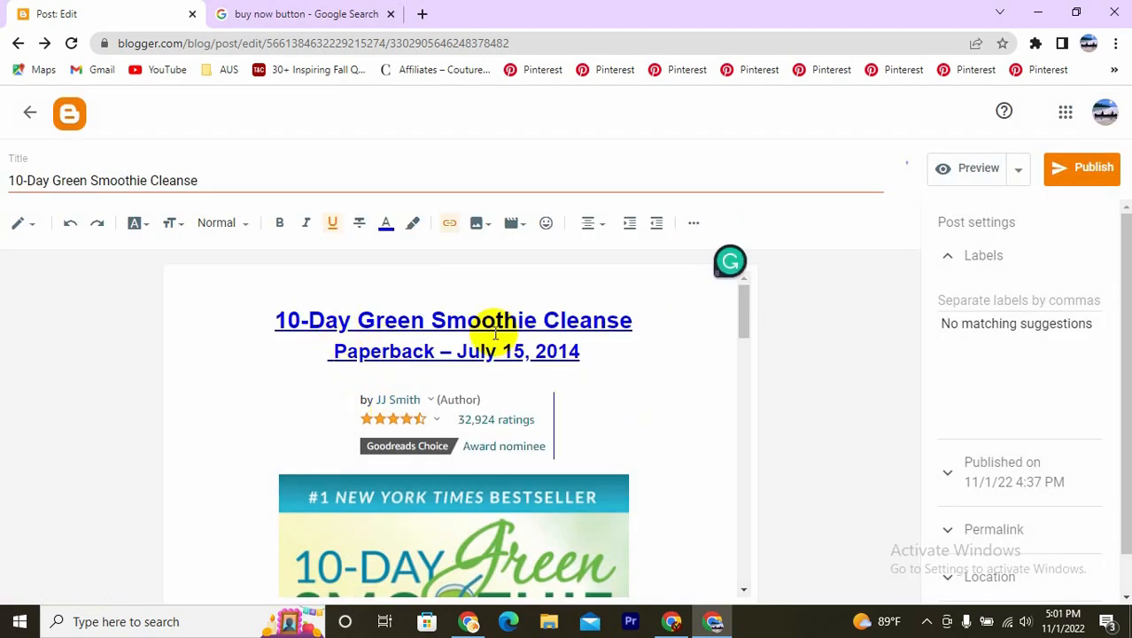
click(440, 372)
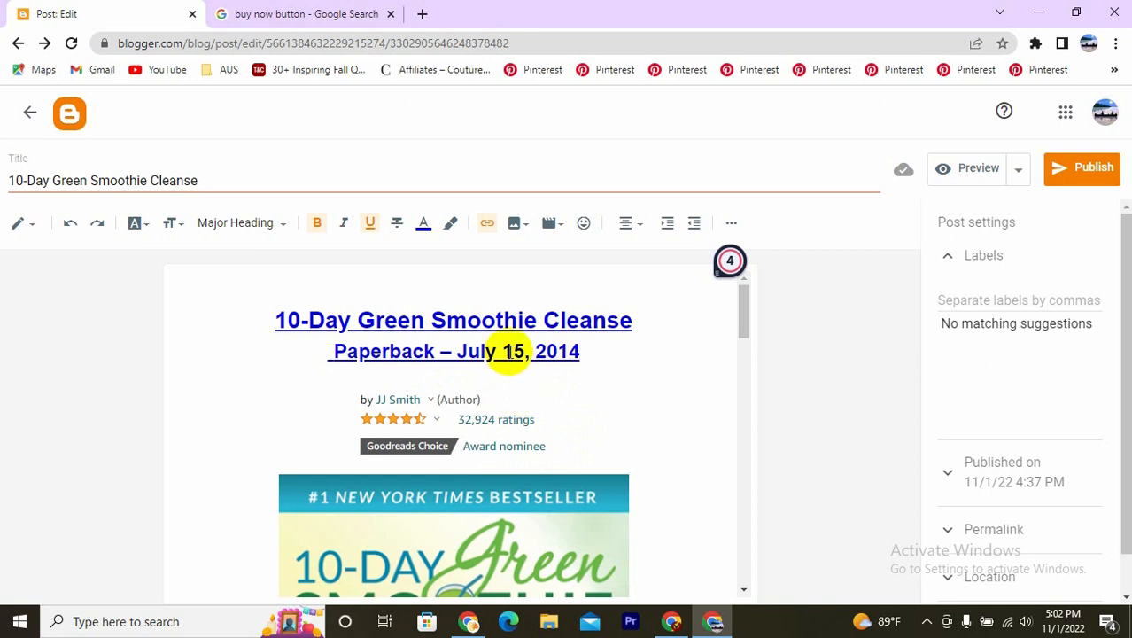
scroll(510, 354, down, 6)
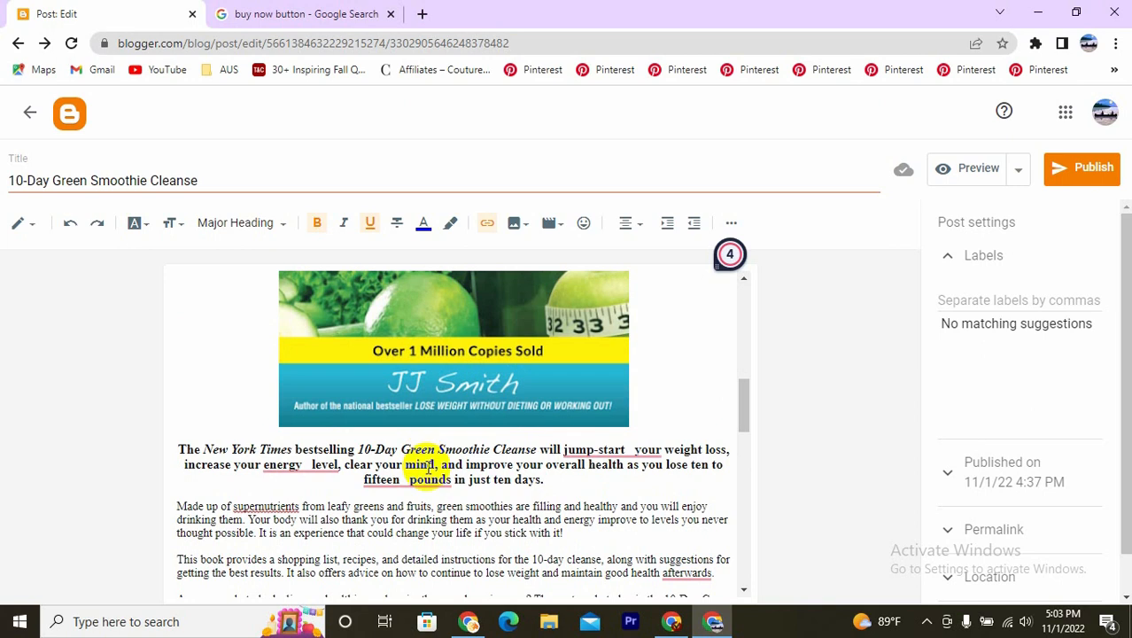
mouse_move(439, 476)
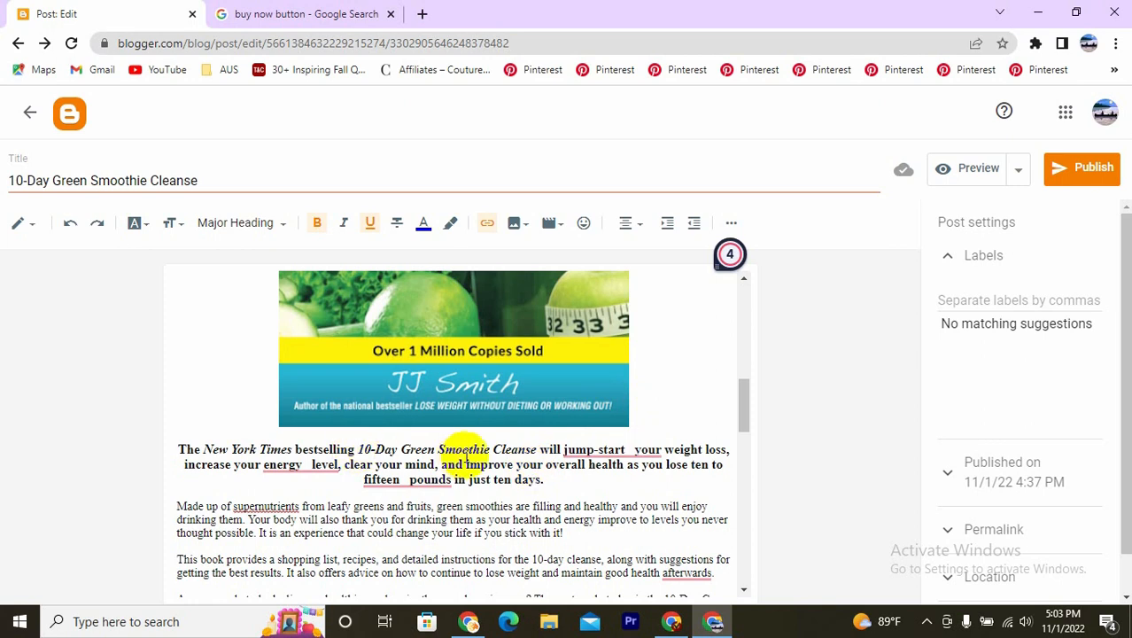
mouse_move(546, 449)
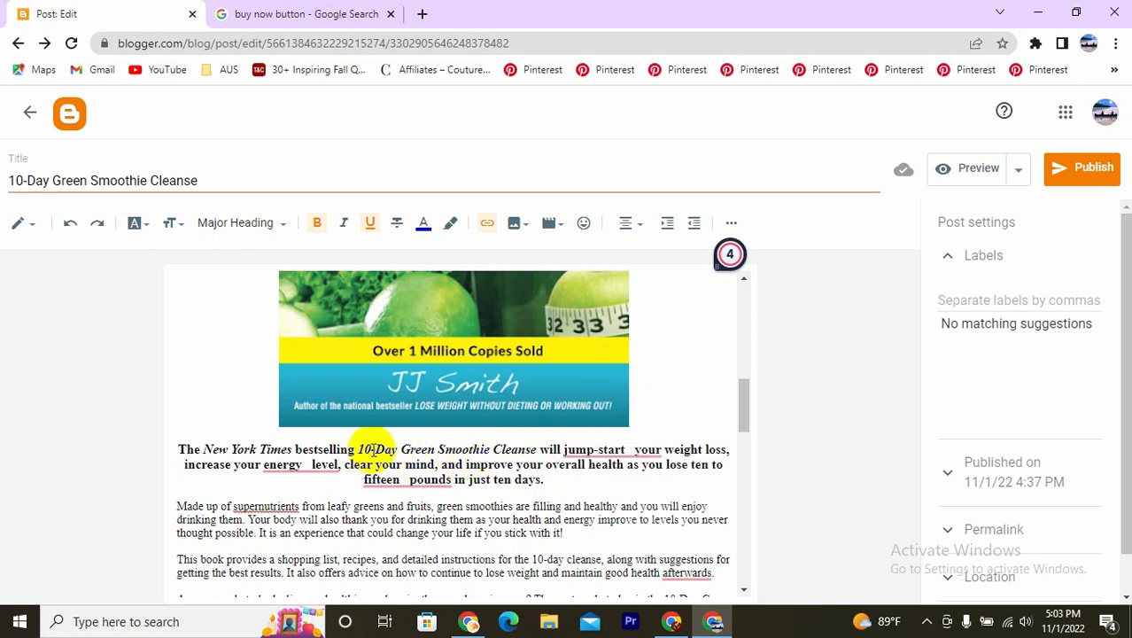
drag(359, 449, 501, 449)
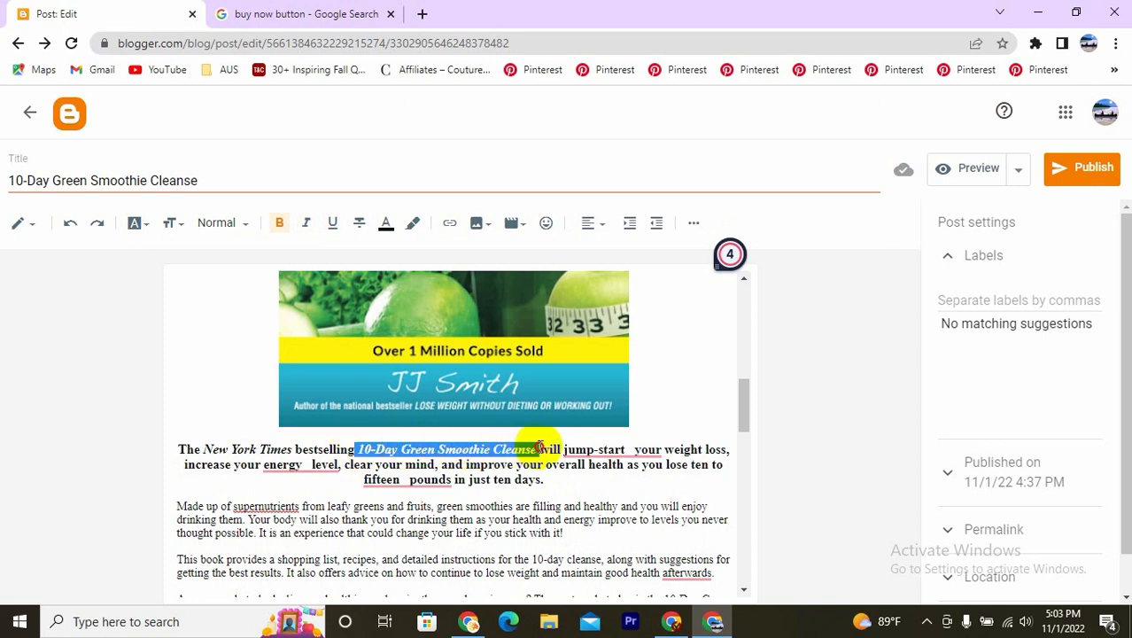
click(451, 227)
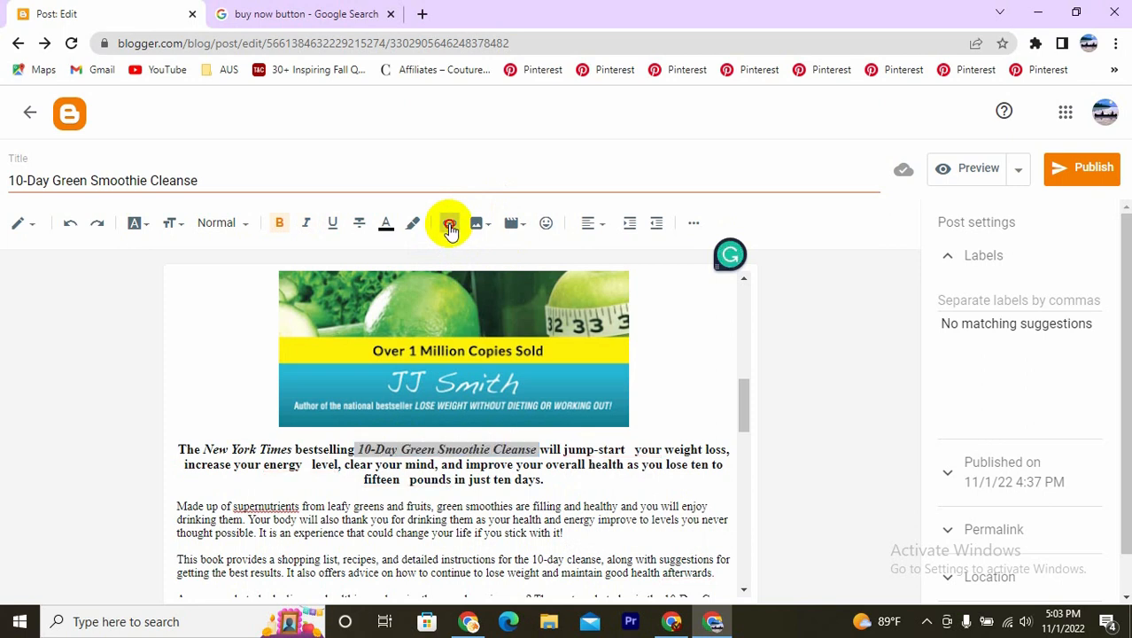
click(480, 301)
right_click(479, 301)
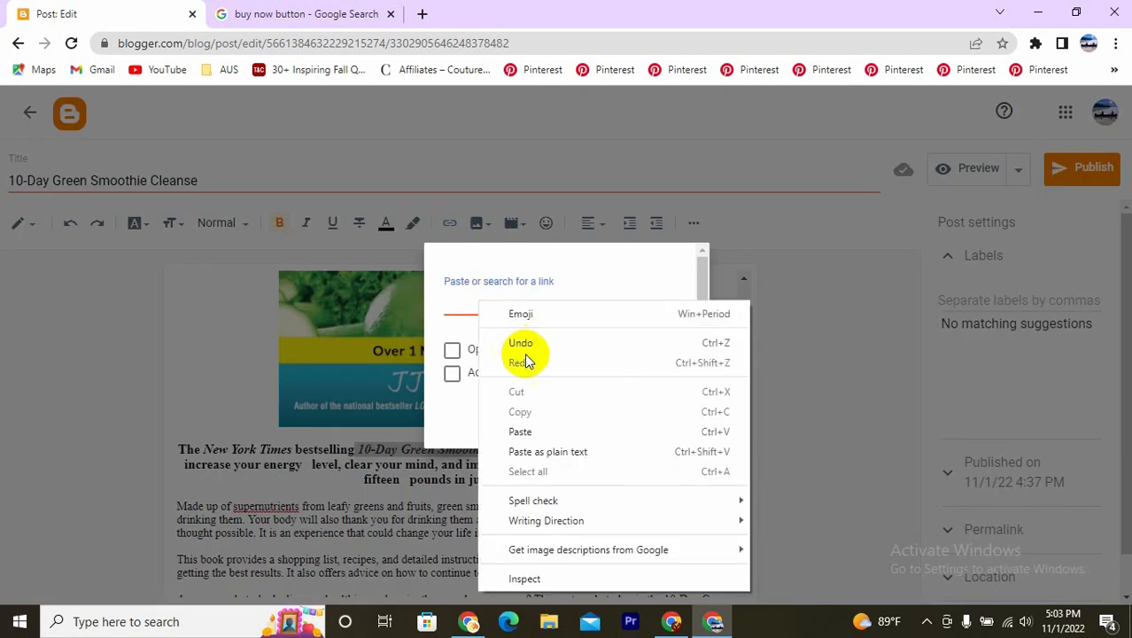
click(539, 435)
click(663, 420)
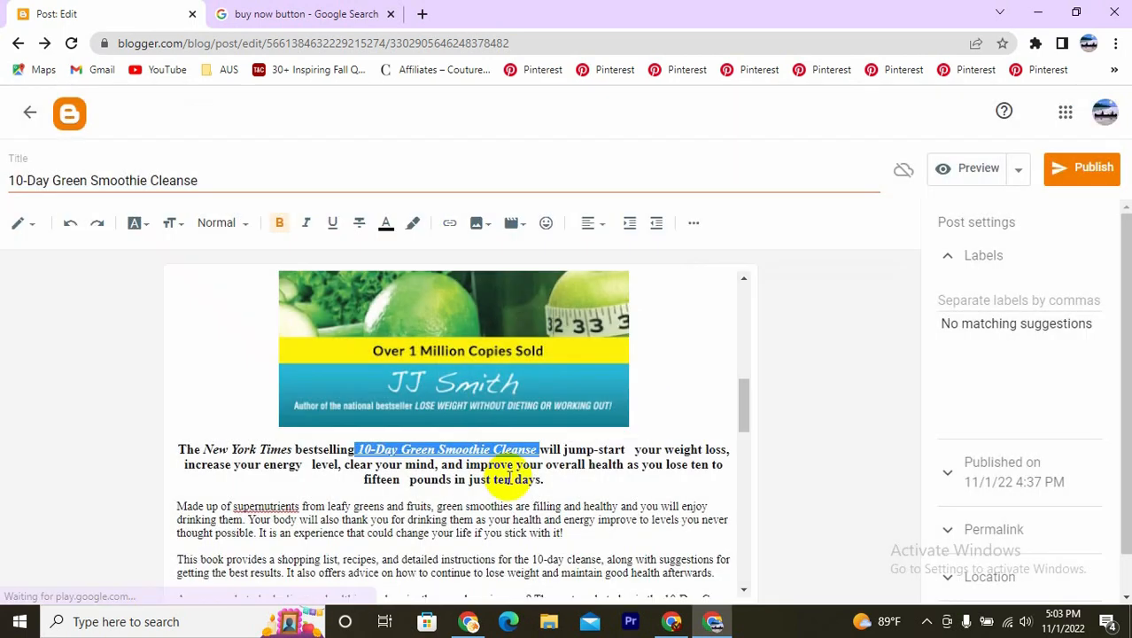
click(584, 506)
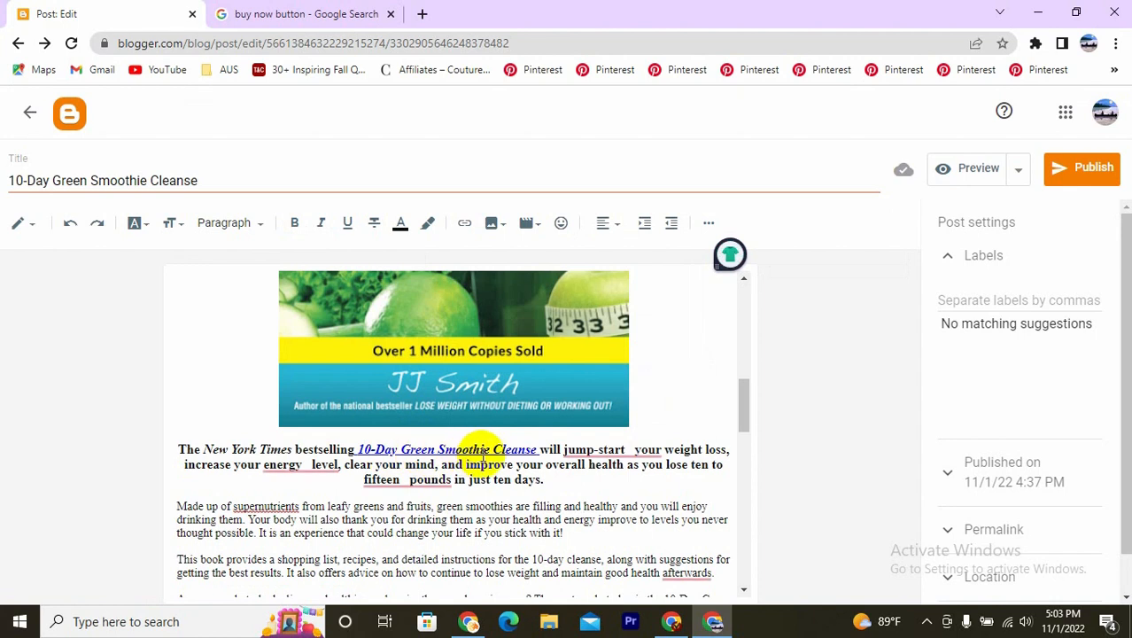
scroll(496, 461, down, 10)
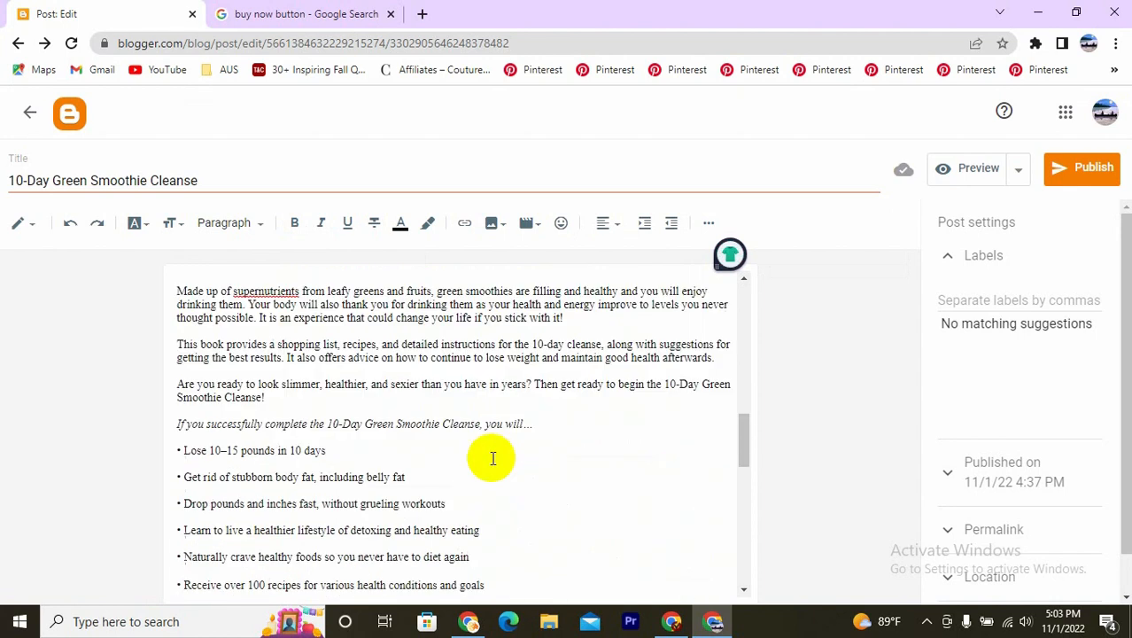
scroll(434, 477, down, 2)
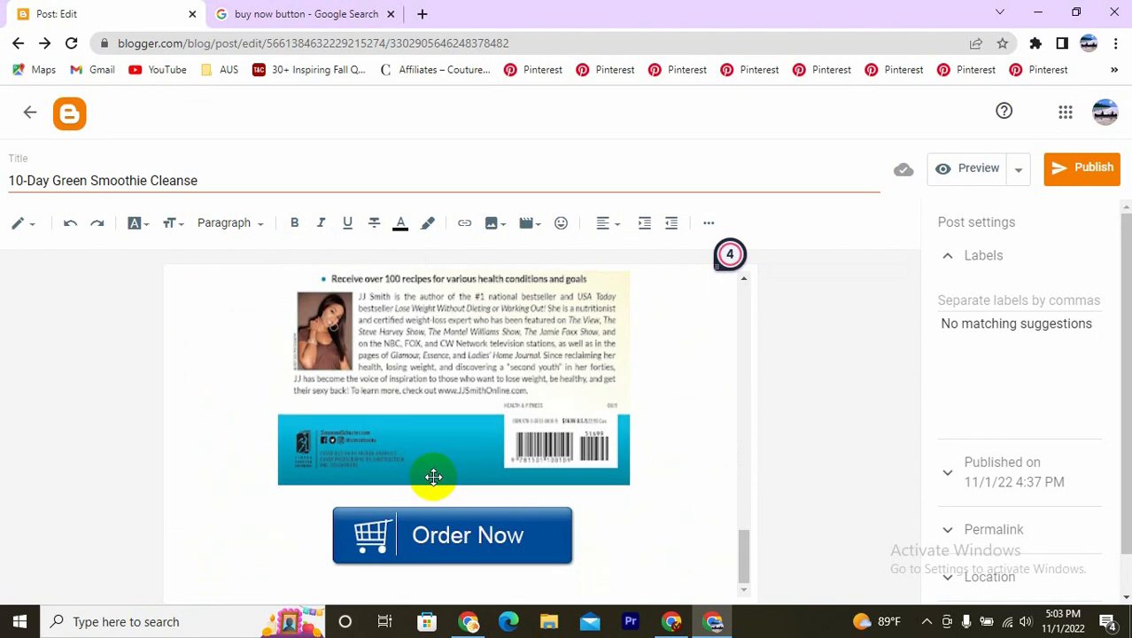
click(432, 536)
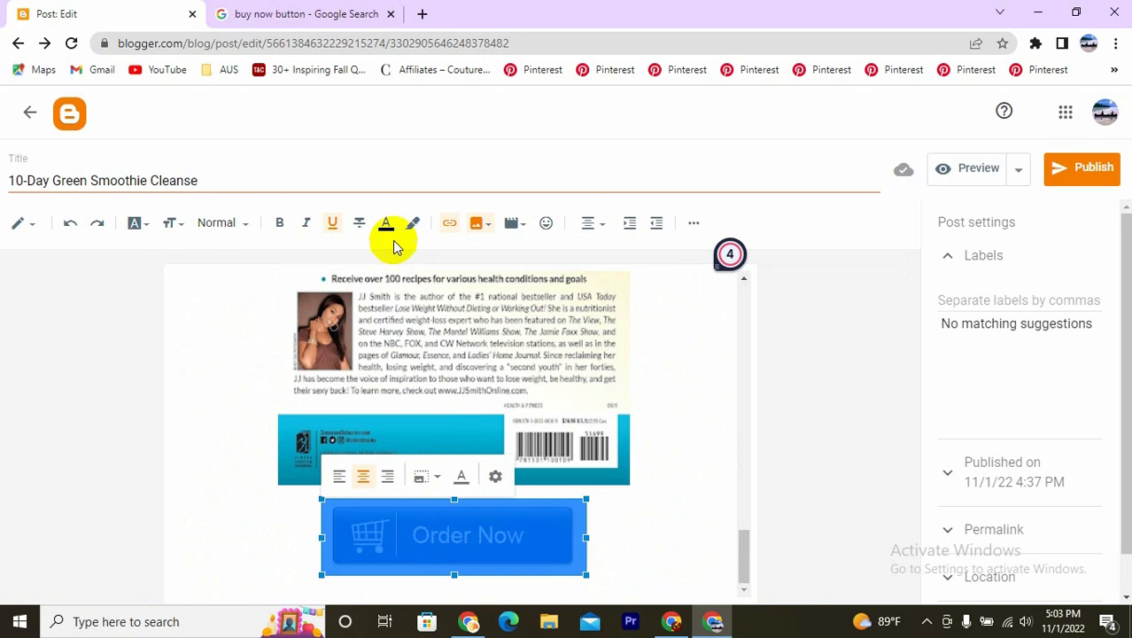
click(450, 225)
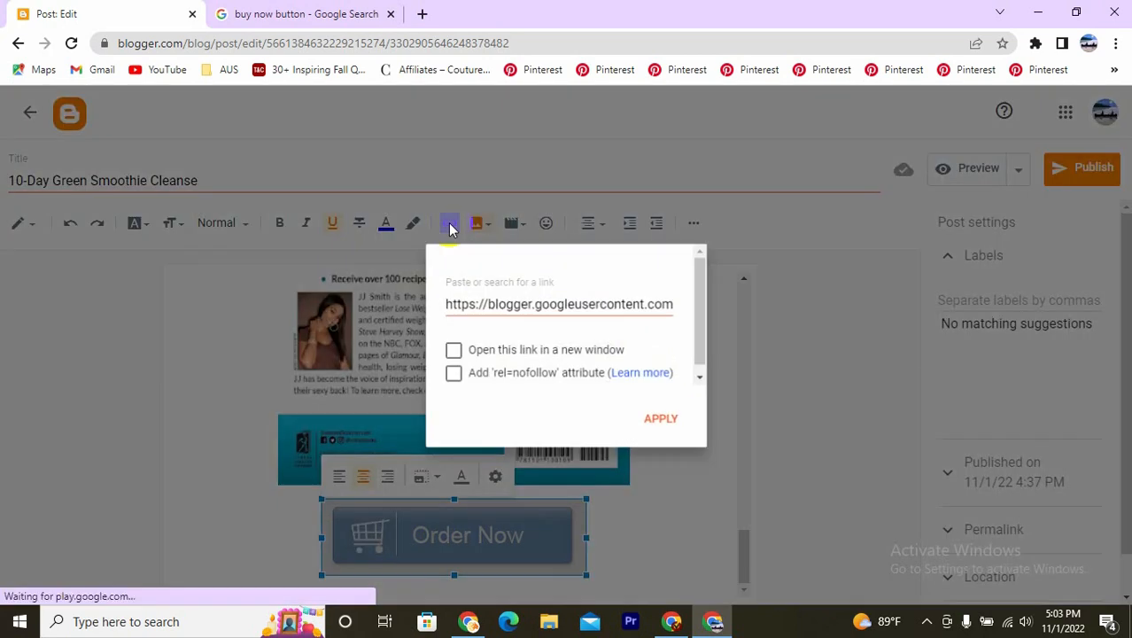
click(611, 307)
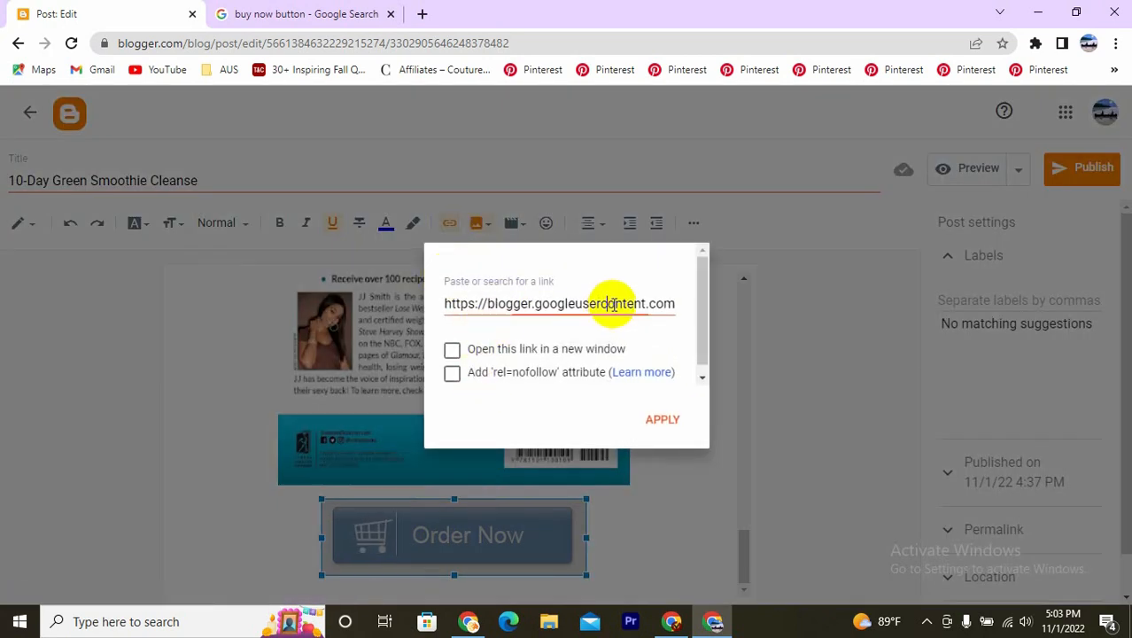
key(ctrl+a)
key(BackSpace)
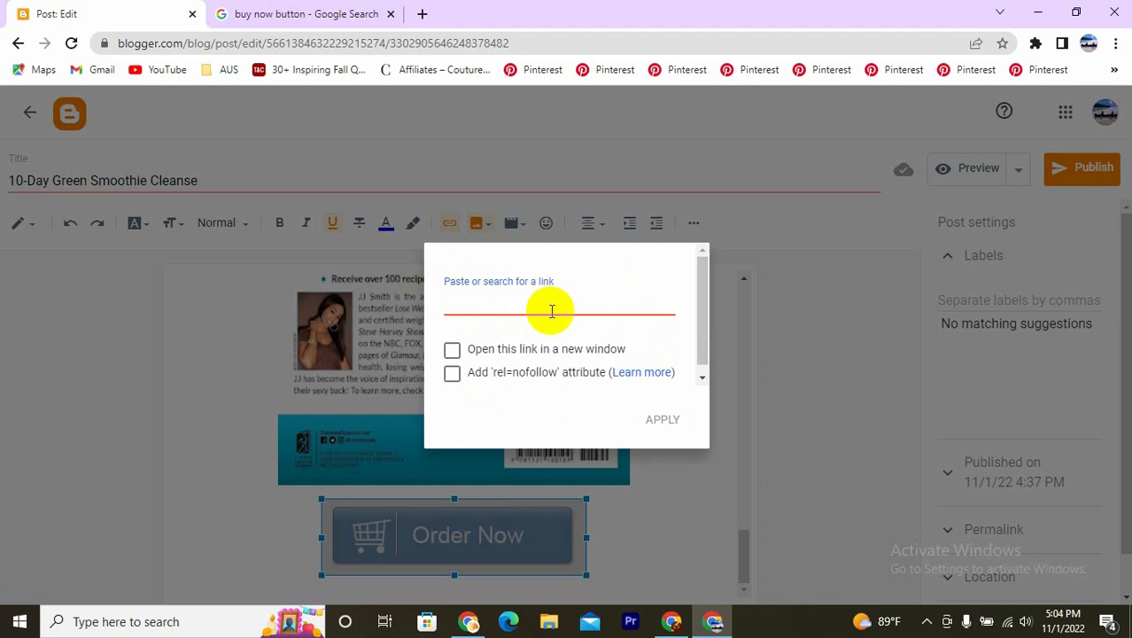
text(https://amzn.to/3U4R7Vo)
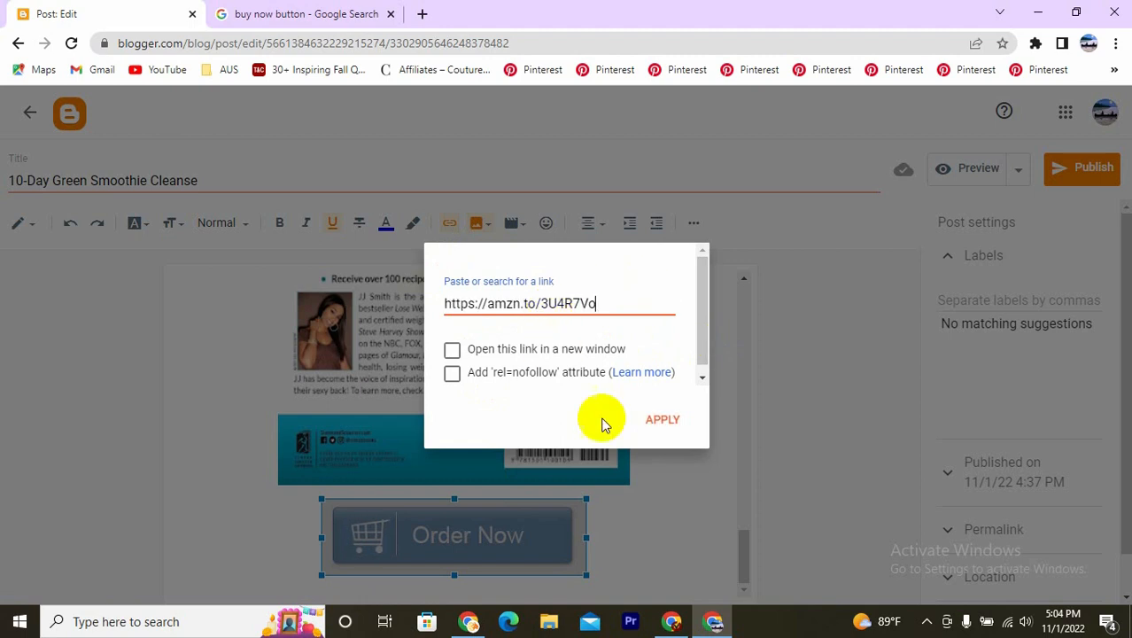
click(664, 423)
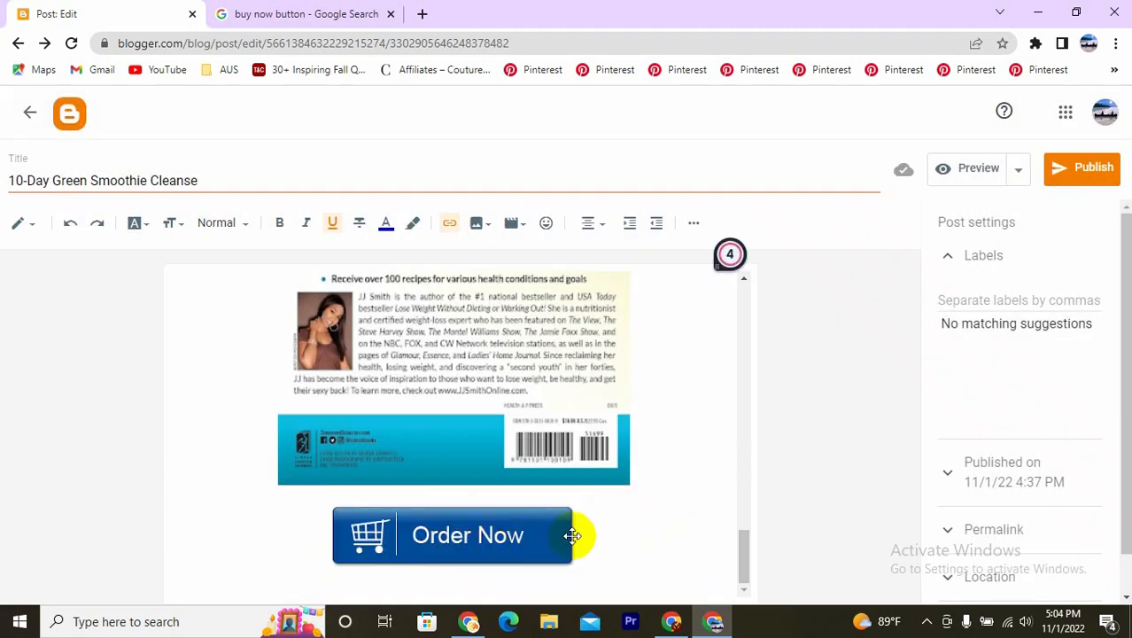
- Open the preview of the 10-Day Green Smoothie Cleanse post and dismiss the European Union cookie notice
scroll(492, 468, up, 15)
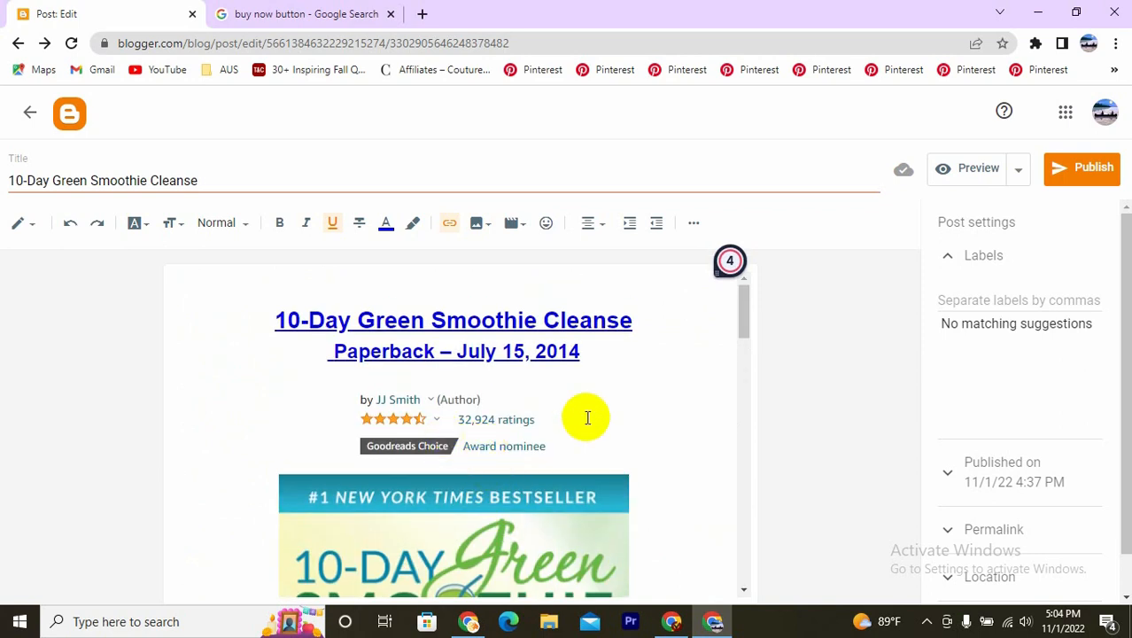
click(959, 171)
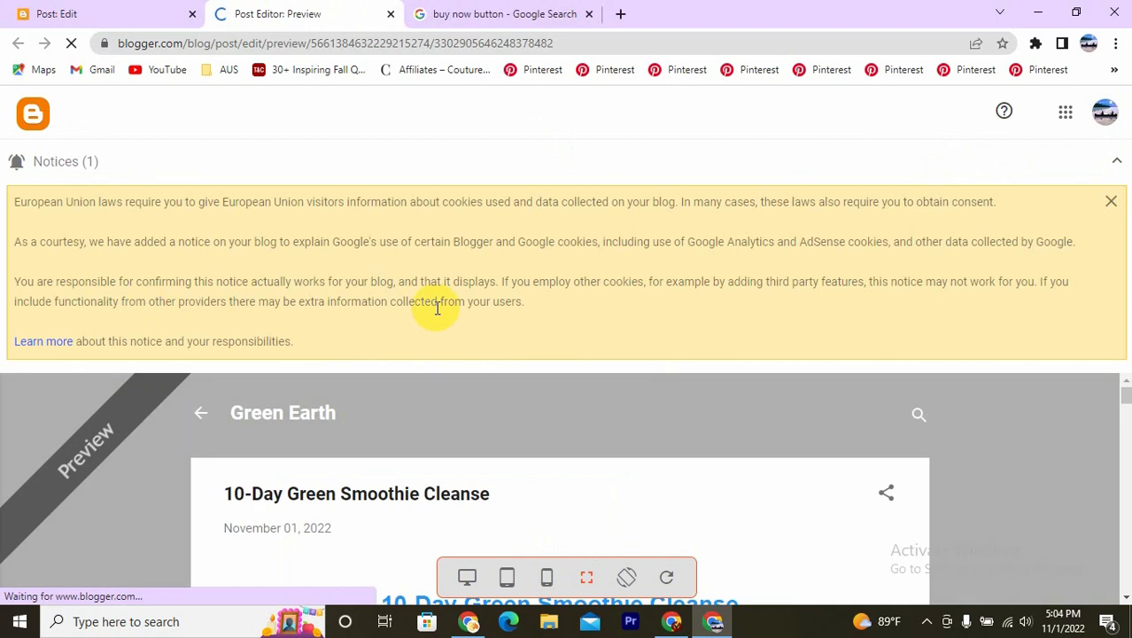
scroll(453, 380, down, 5)
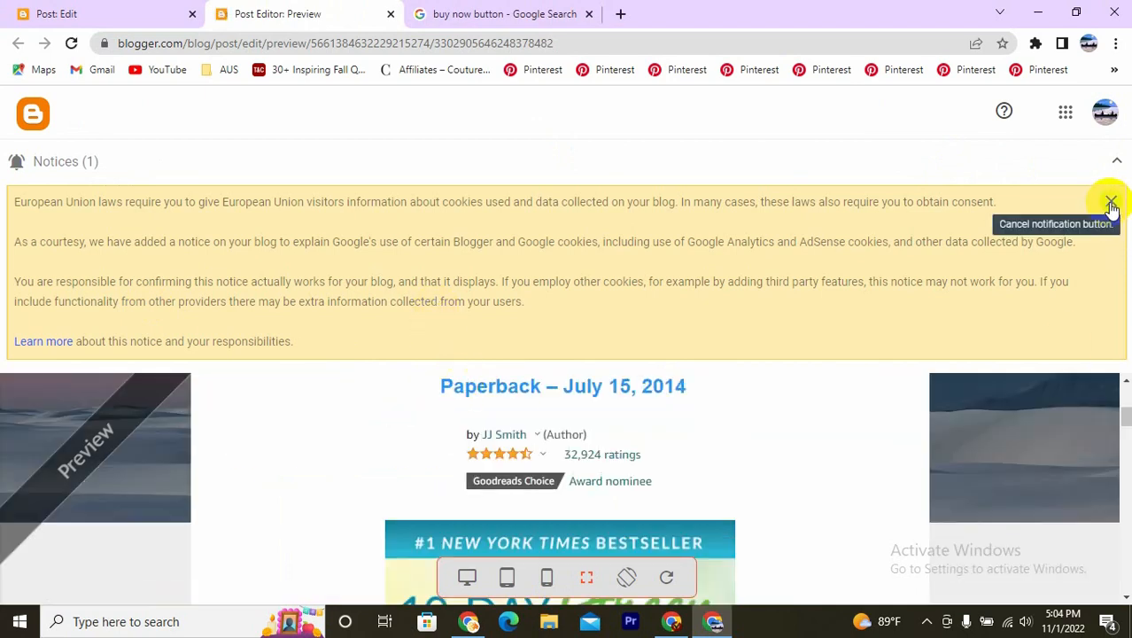
click(1111, 204)
scroll(517, 308, down, 2)
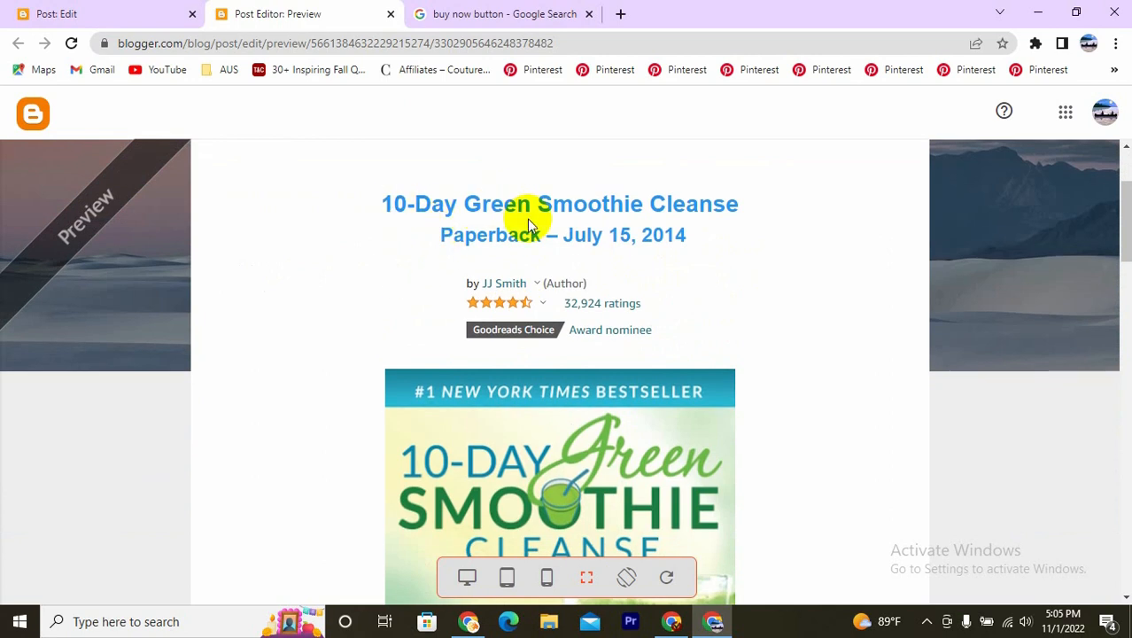
- Examine the previewed post's linked heading, cover images, description and Order Now button
scroll(542, 252, down, 6)
scroll(540, 261, down, 3)
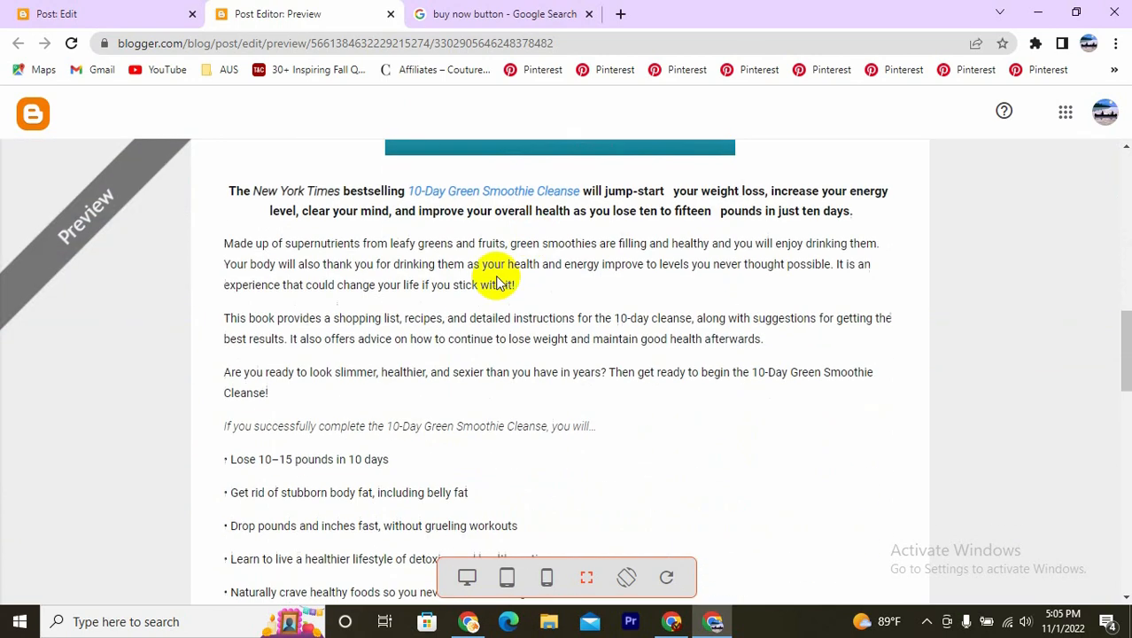
scroll(488, 222, down, 5)
scroll(576, 421, down, 5)
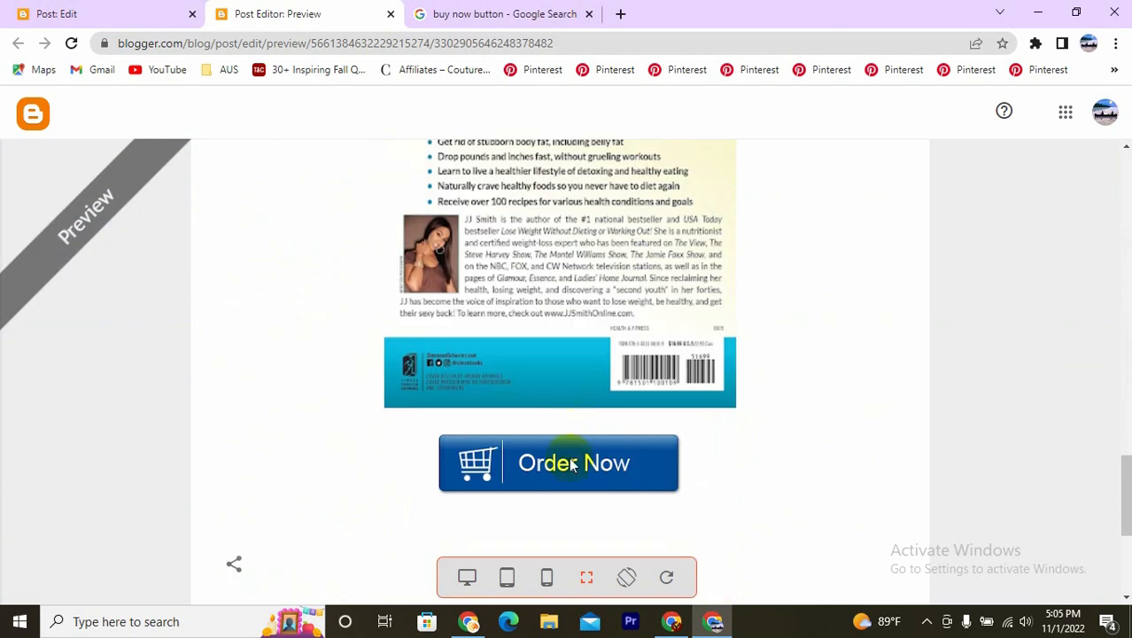
click(568, 462)
scroll(550, 425, down, 5)
scroll(540, 423, up, 8)
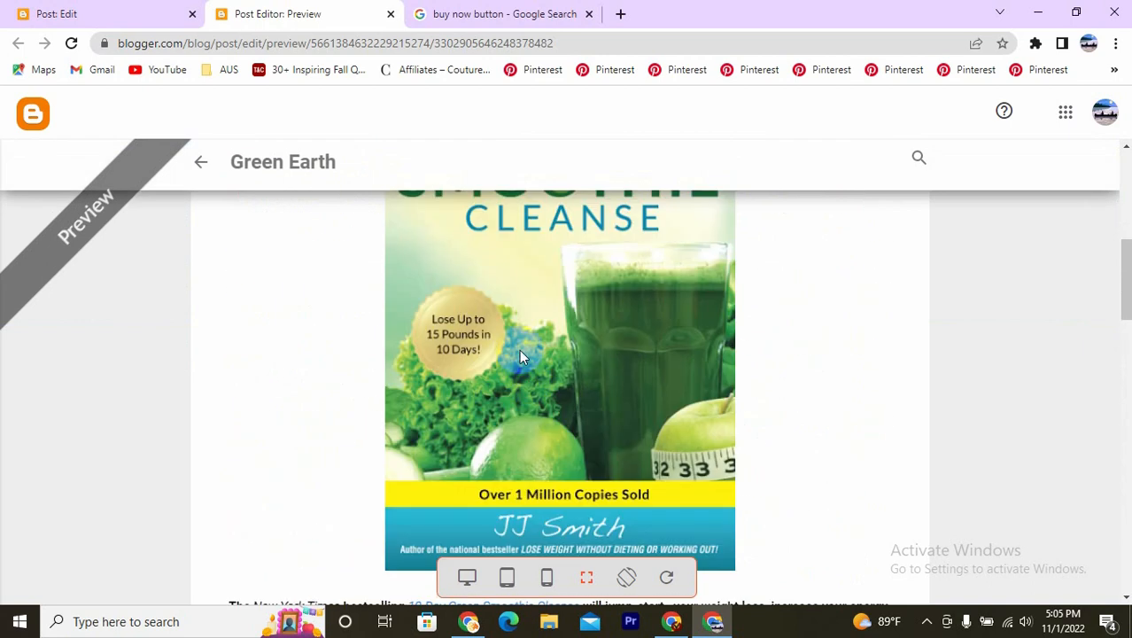
scroll(514, 311, down, 2)
scroll(518, 354, down, 5)
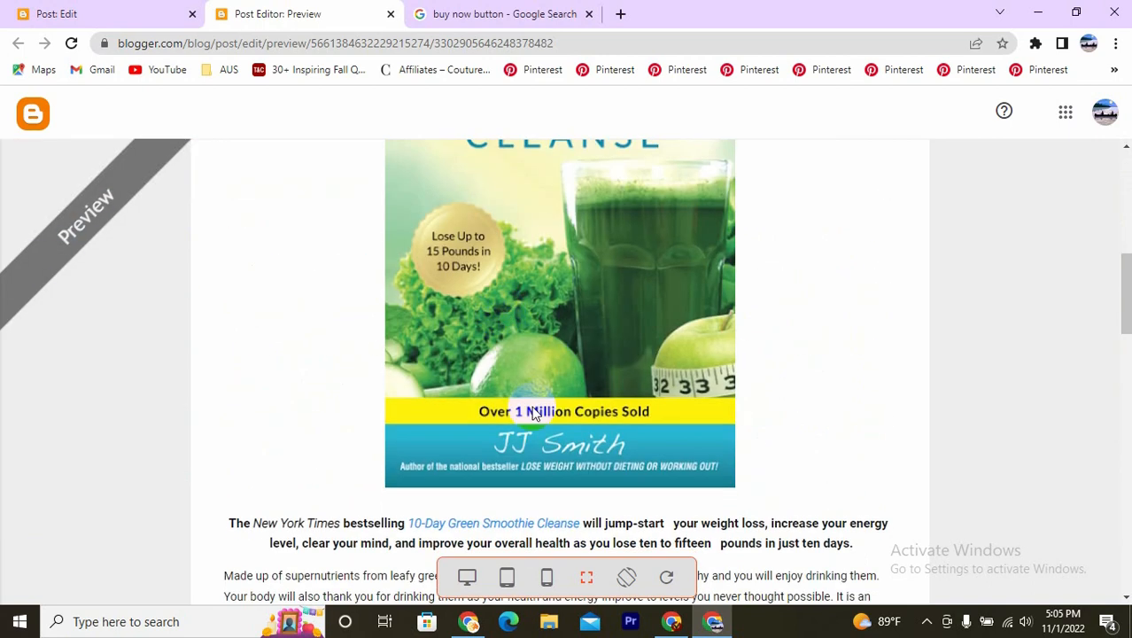
scroll(434, 486, down, 3)
scroll(425, 523, down, 4)
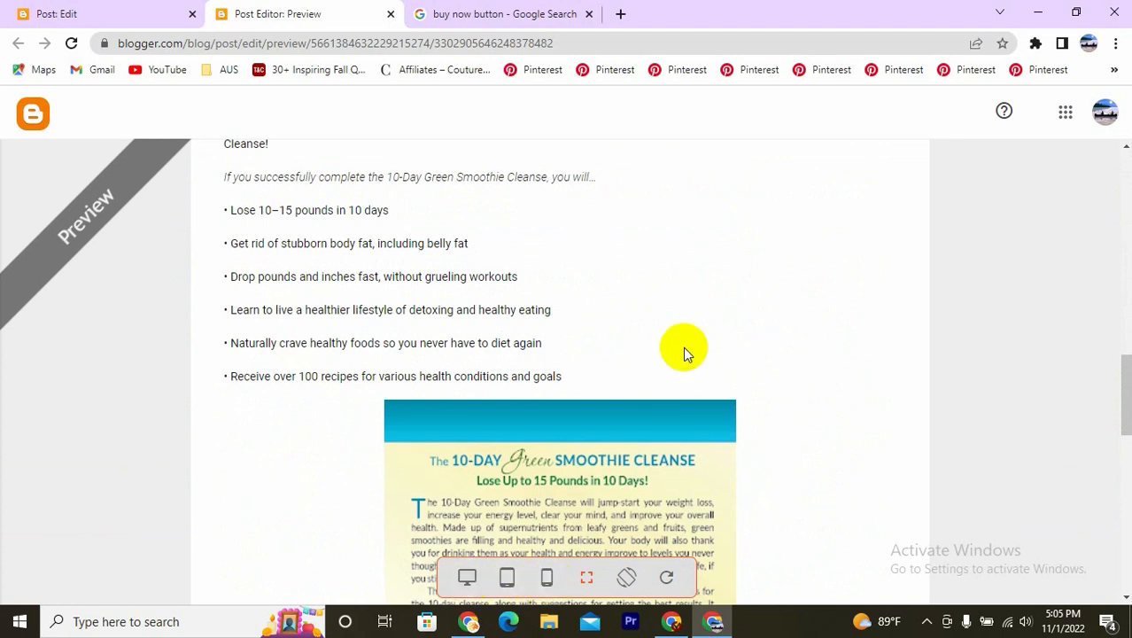
- Check how the post preview looks in the desktop, tablet and smartphone layouts
click(467, 582)
scroll(576, 372, up, 5)
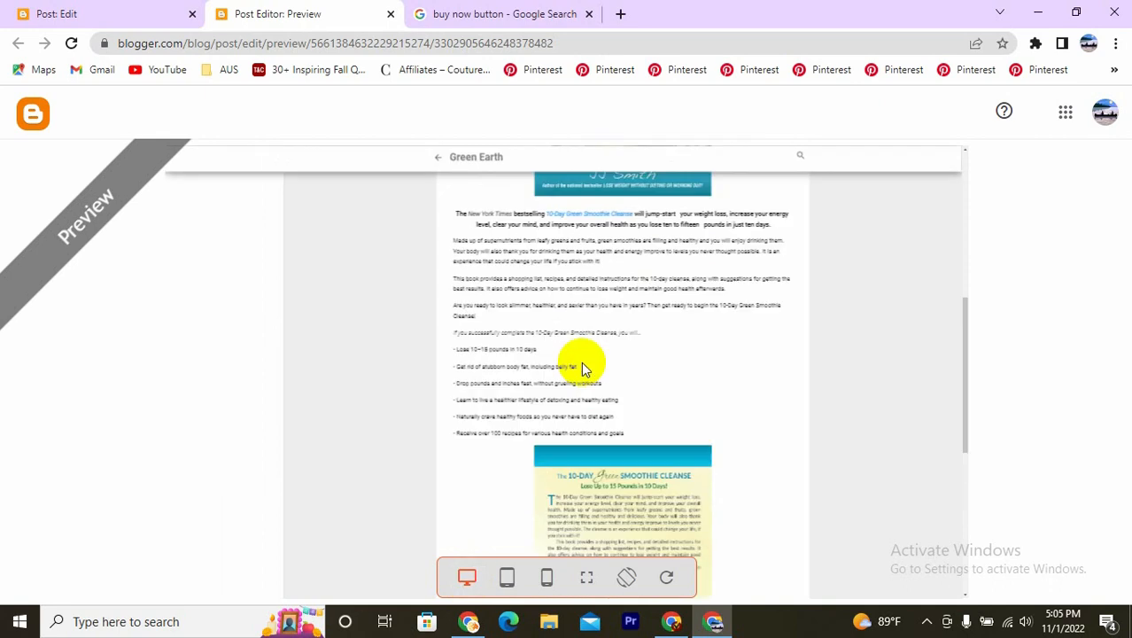
scroll(571, 335, up, 5)
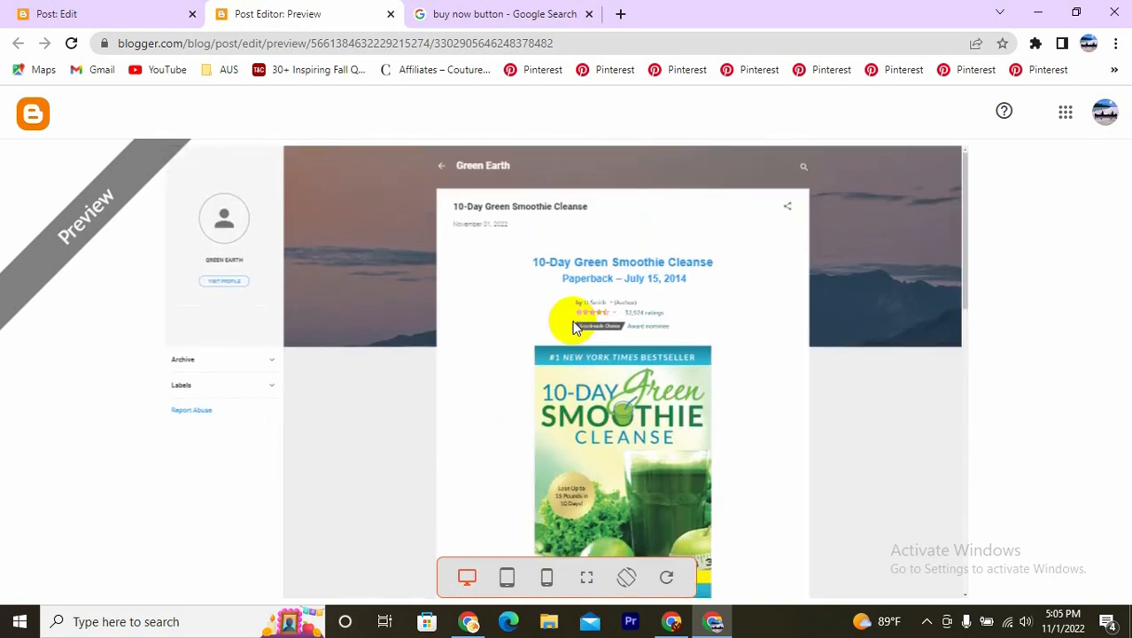
scroll(572, 320, down, 5)
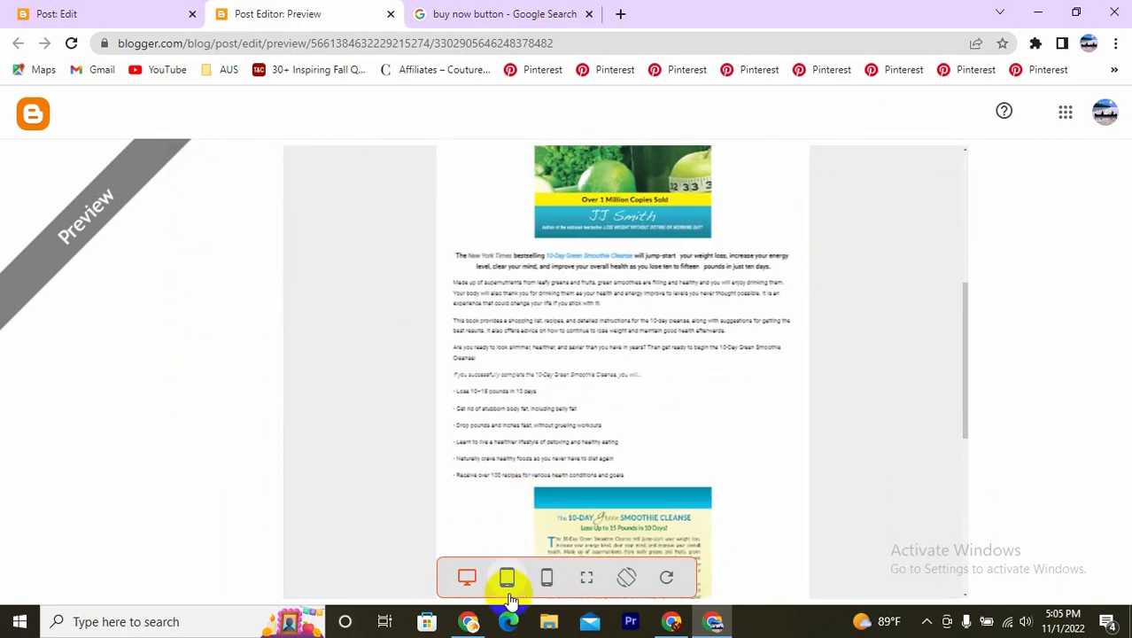
click(507, 581)
scroll(570, 392, up, 10)
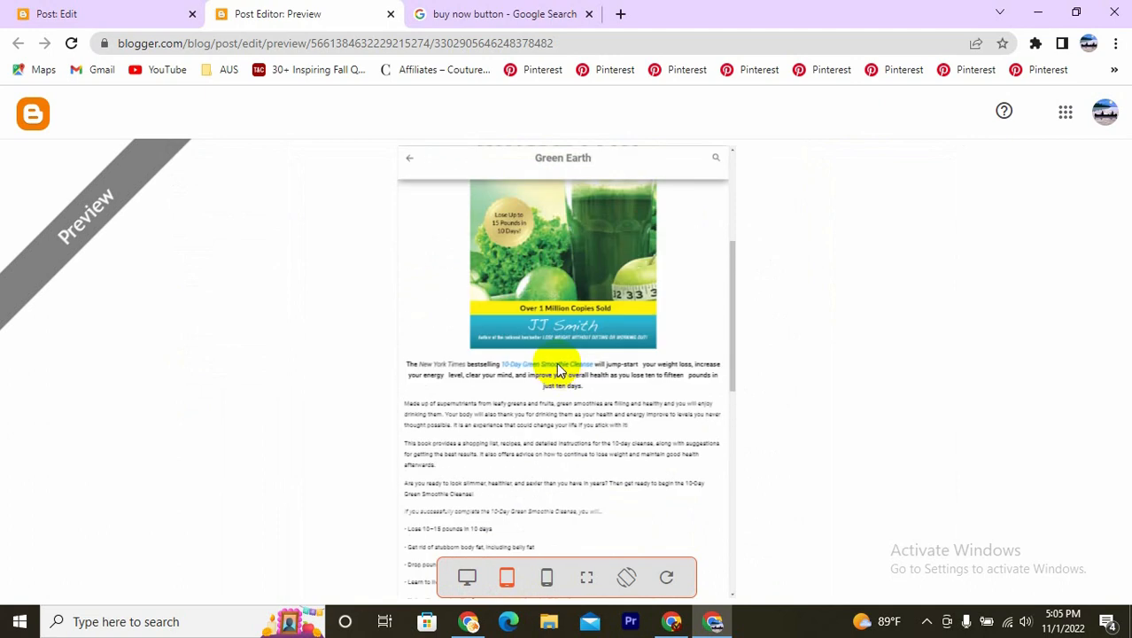
scroll(542, 287, down, 10)
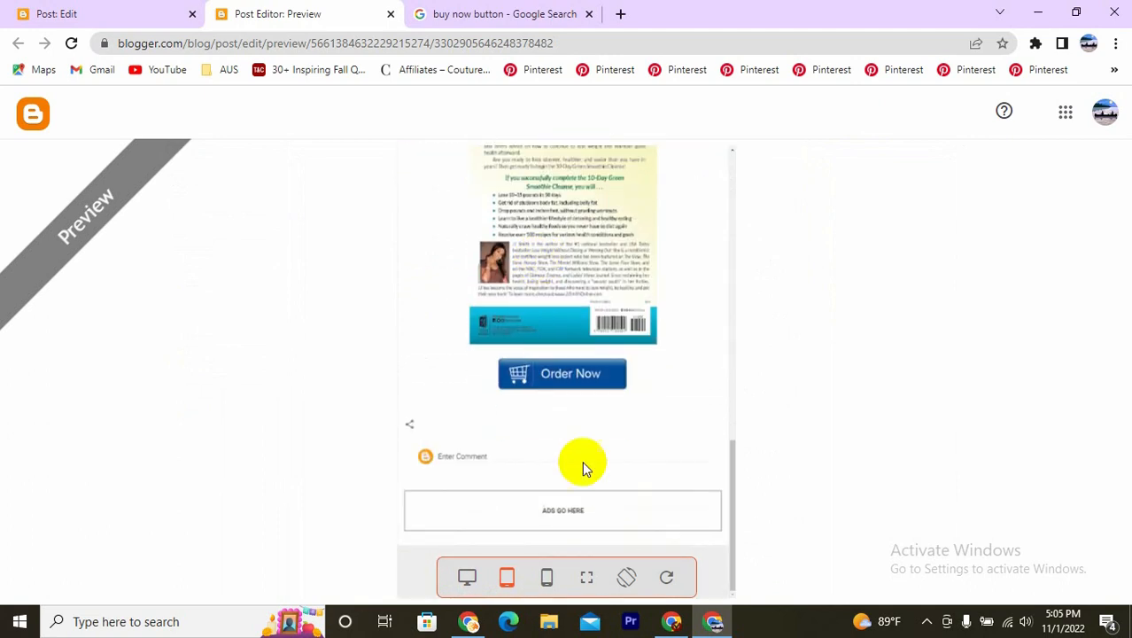
click(547, 577)
scroll(583, 335, down, 3)
scroll(583, 354, up, 1)
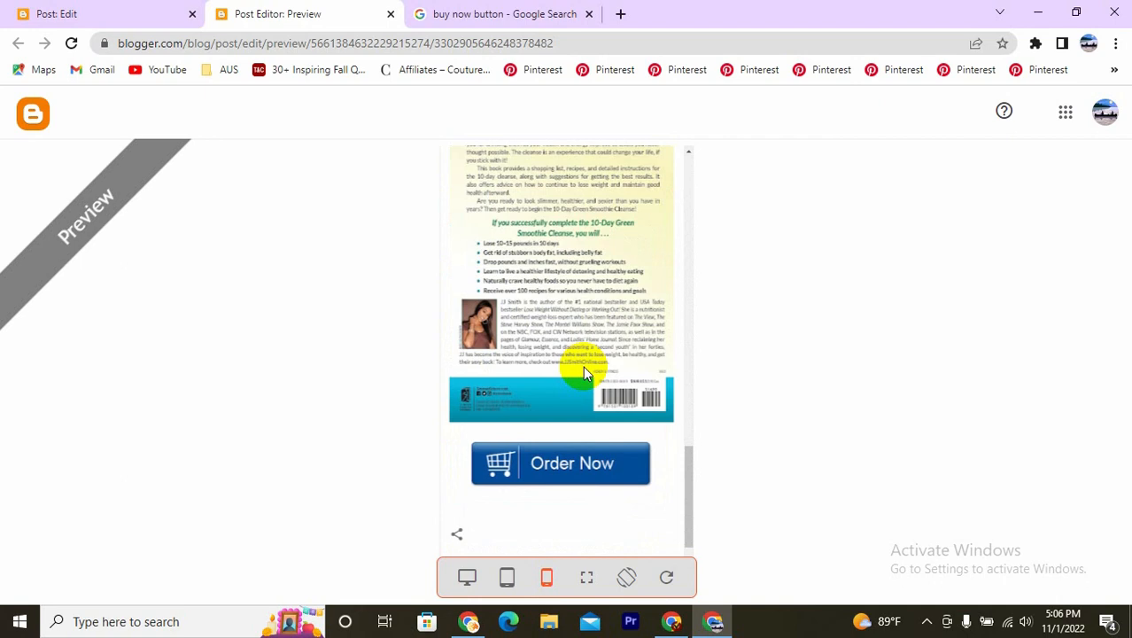
scroll(571, 377, up, 5)
scroll(563, 388, up, 6)
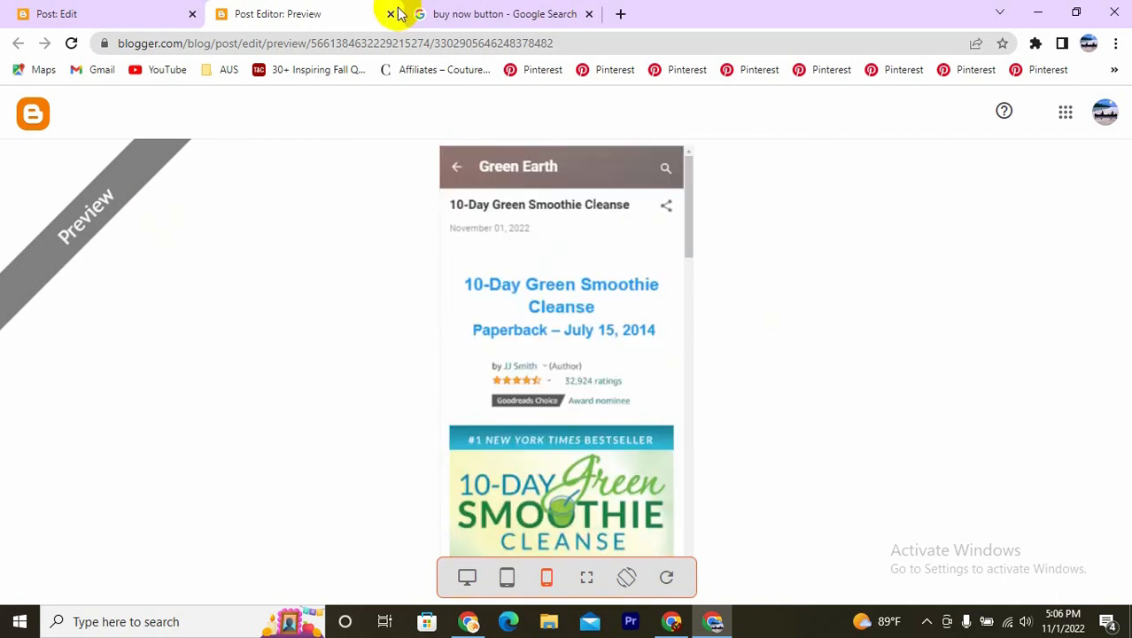
- Return to the post editor, check the content down to the Order Now button, and publish the post
click(39, 12)
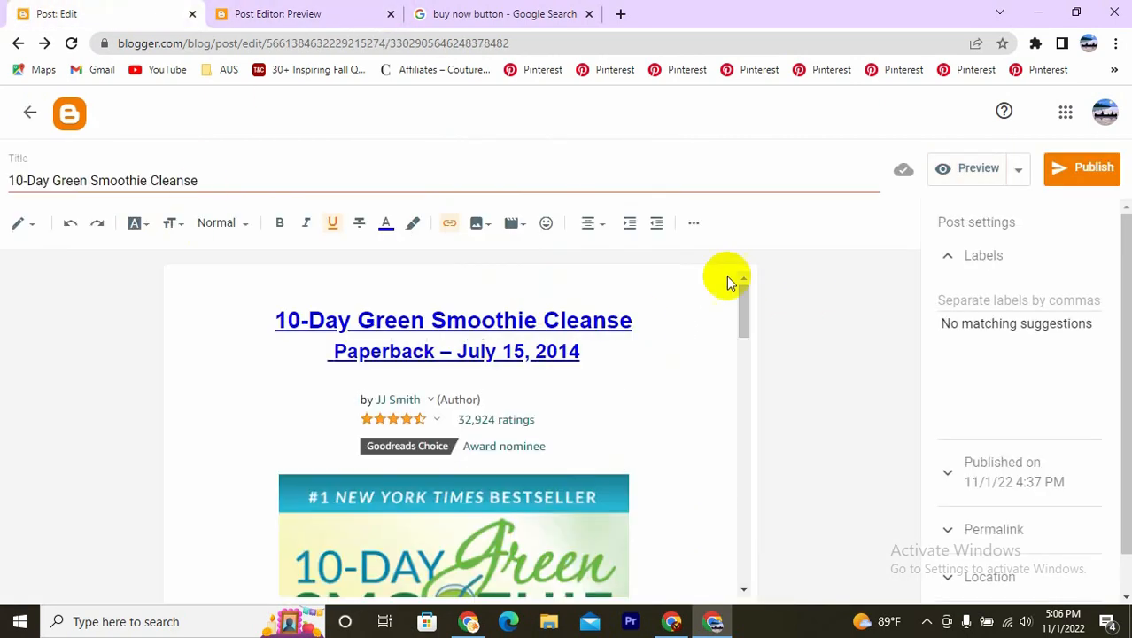
scroll(576, 410, down, 3)
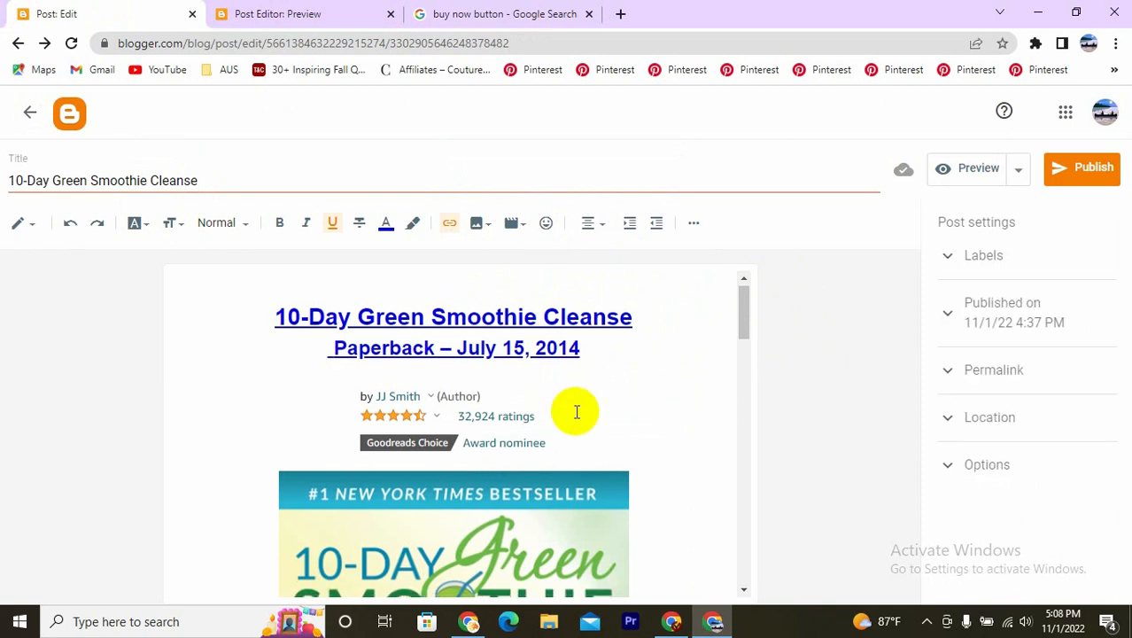
scroll(576, 410, down, 10)
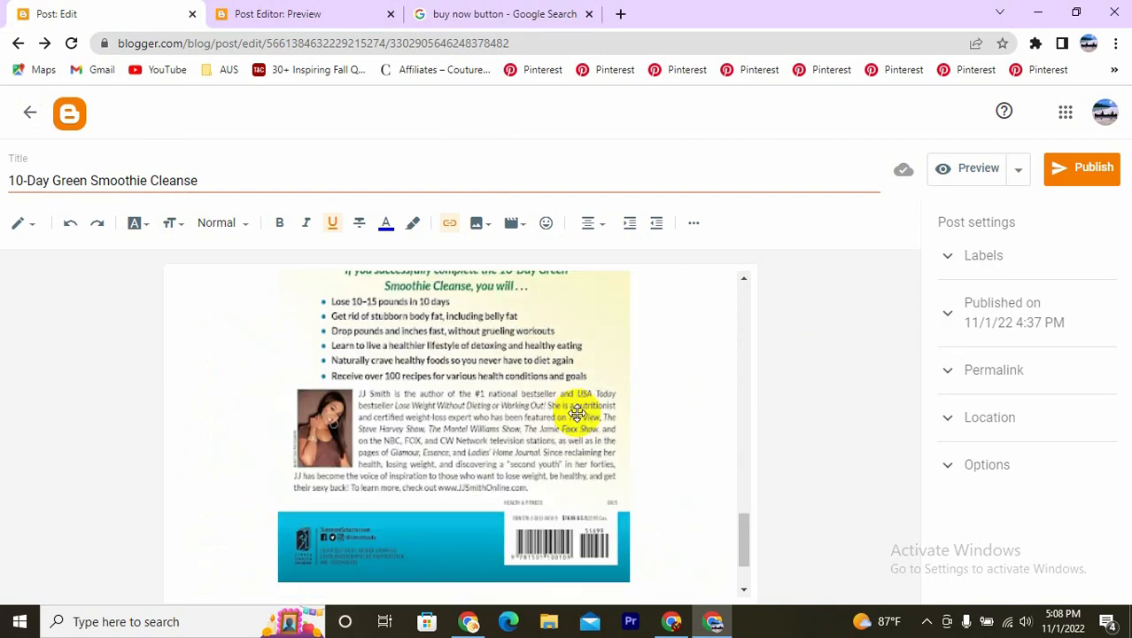
click(1064, 171)
click(637, 384)
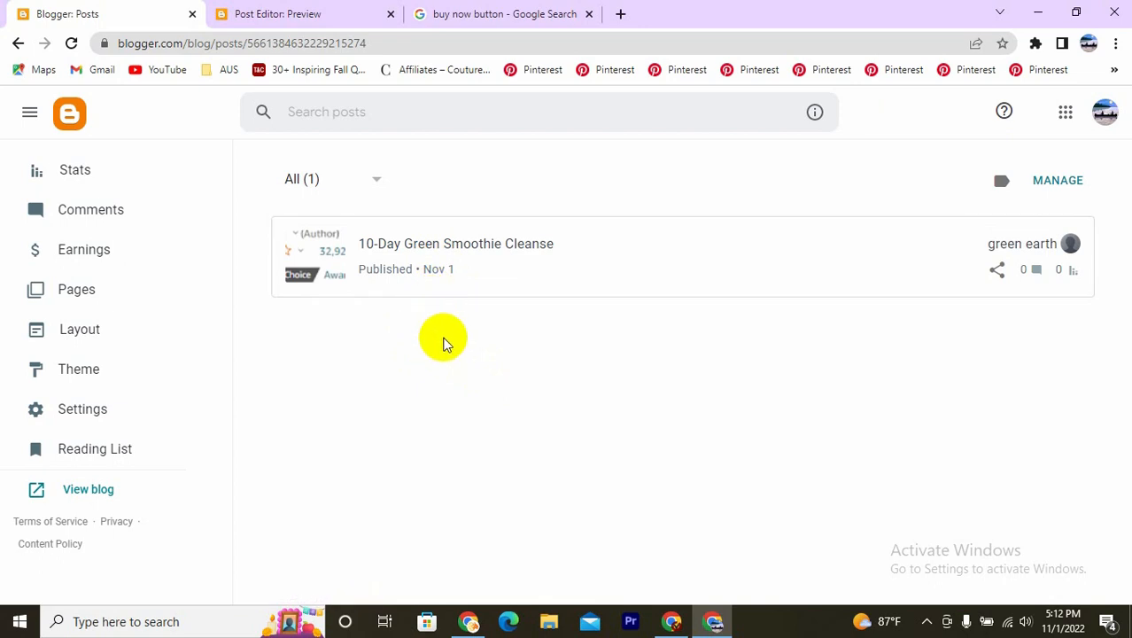
- In the blog's layout, hide the About Me profile gadget in Sidebar (Top), turn off Show about me, and save
click(92, 331)
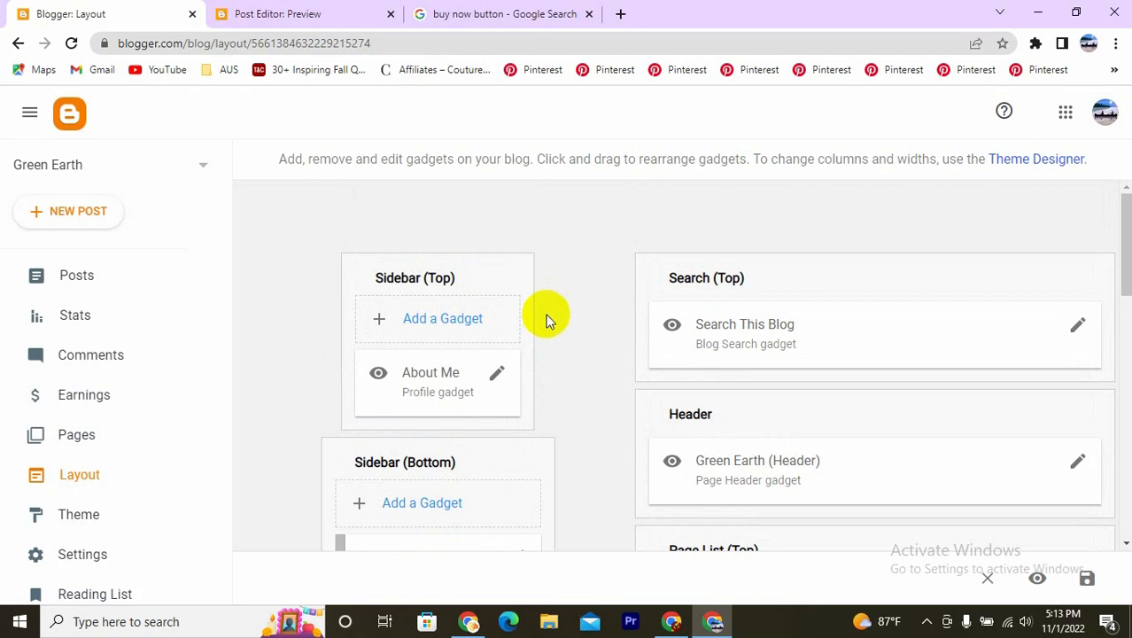
click(497, 373)
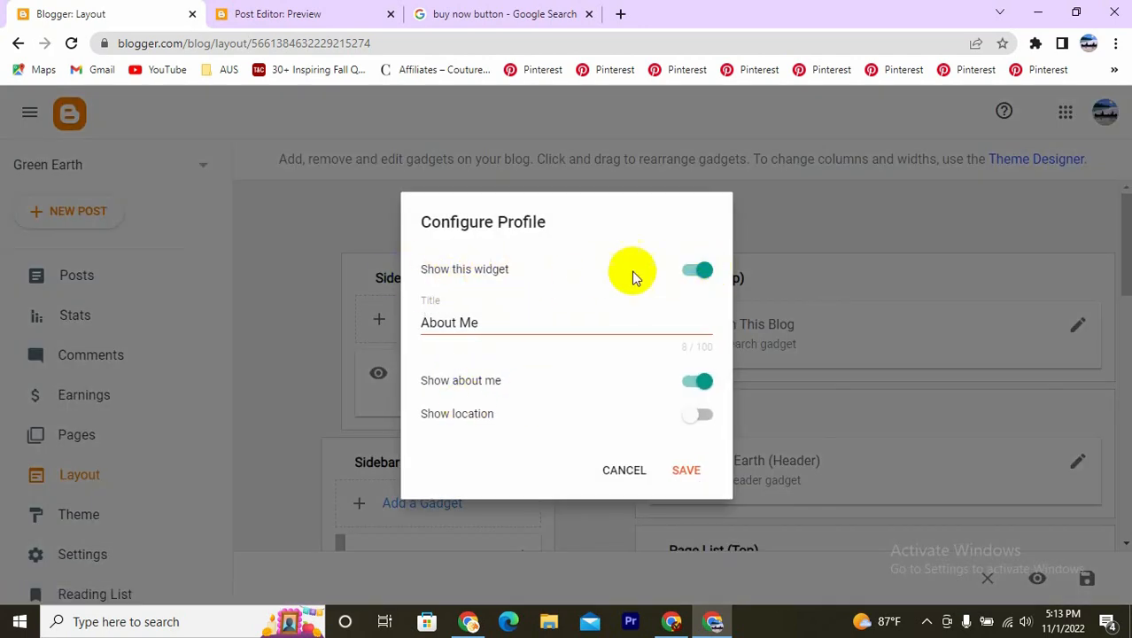
click(688, 272)
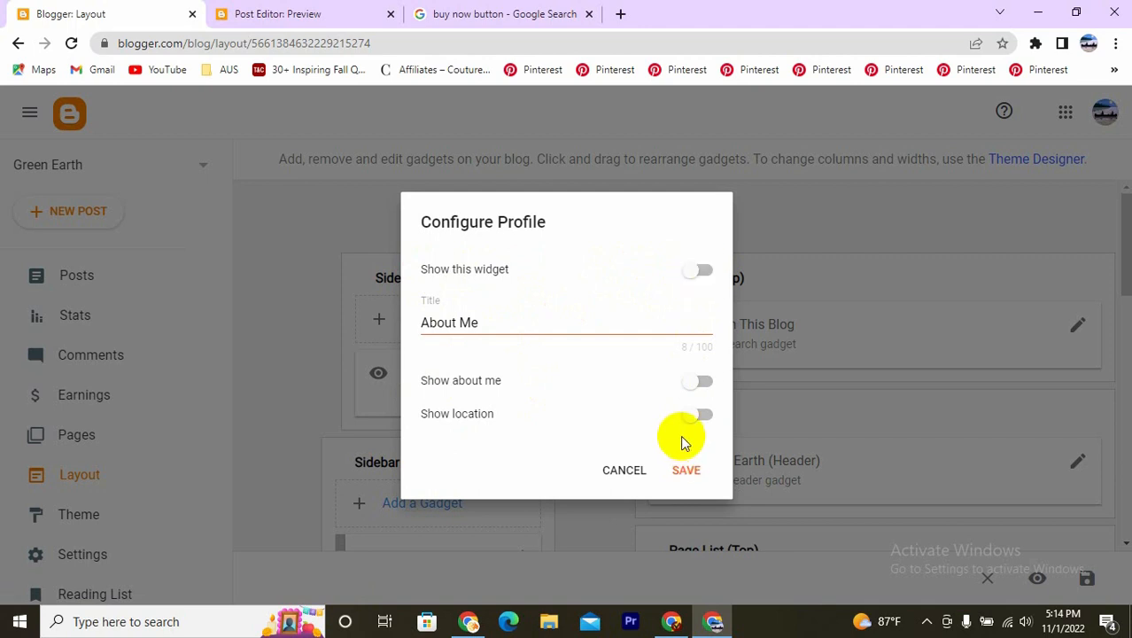
click(688, 472)
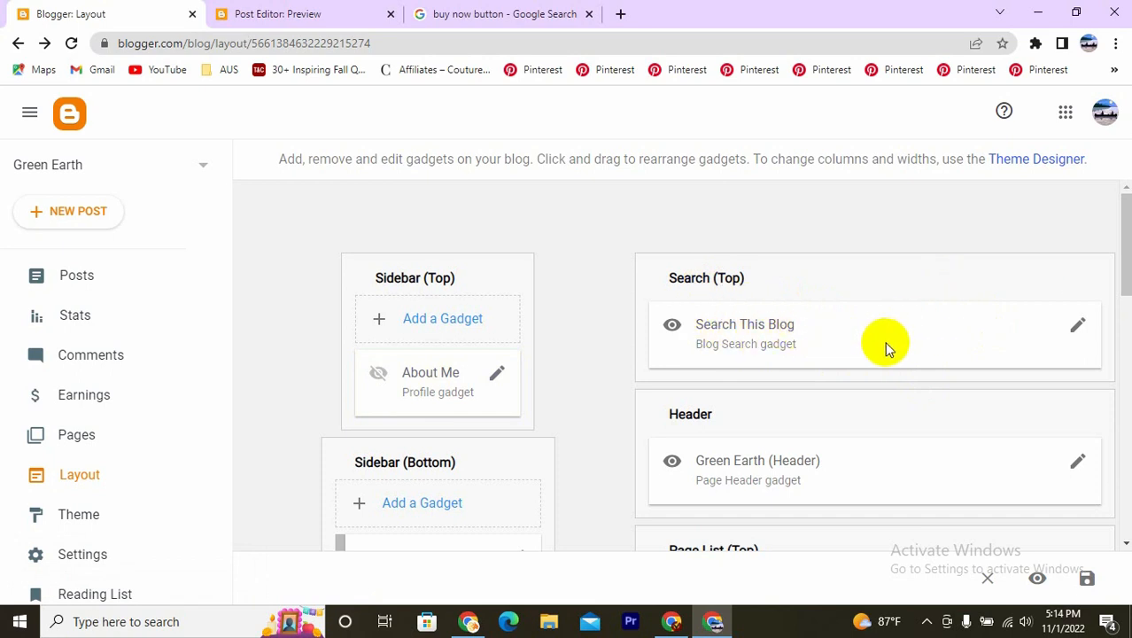
- Hide the Search This Blog gadget in the Search (Top) section and save its configuration
scroll(895, 351, down, 1)
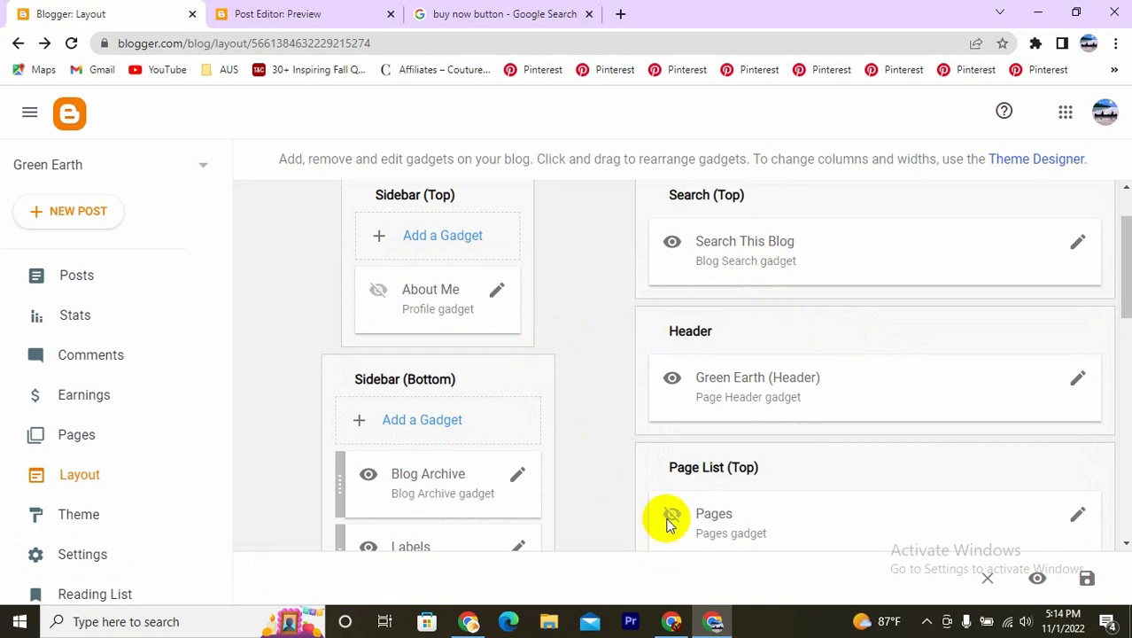
scroll(664, 323, up, 1)
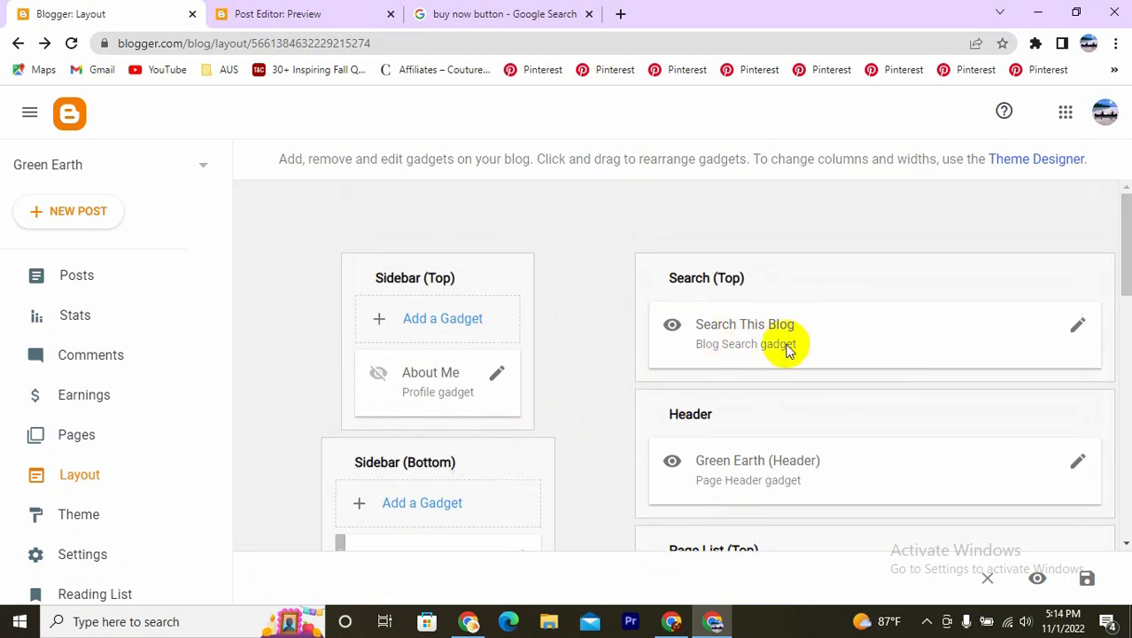
click(1077, 324)
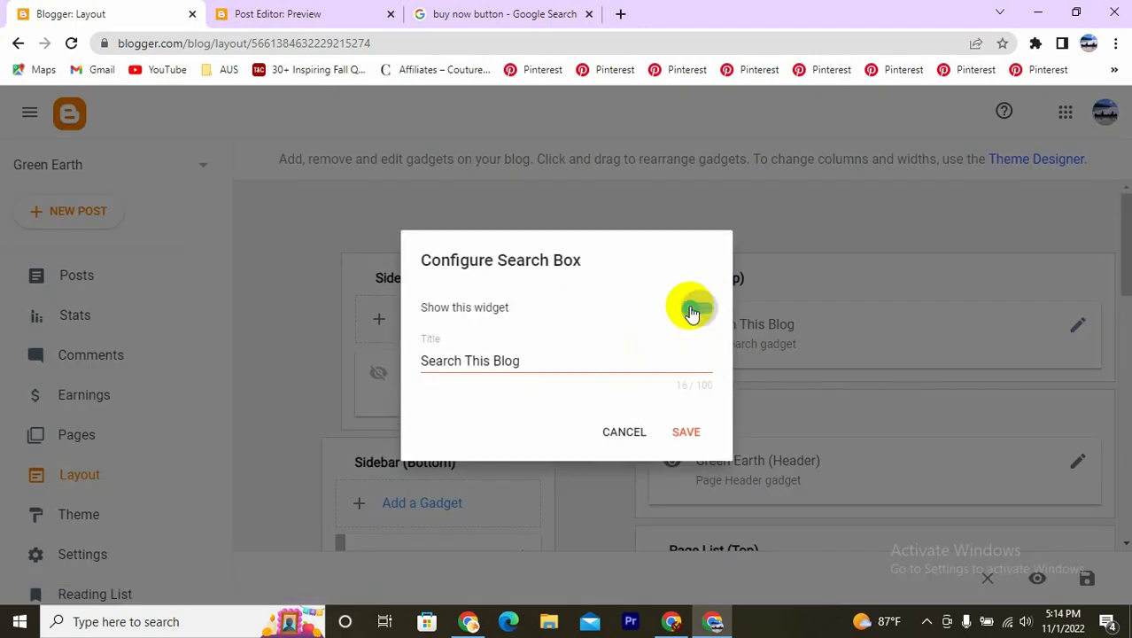
click(696, 310)
click(687, 432)
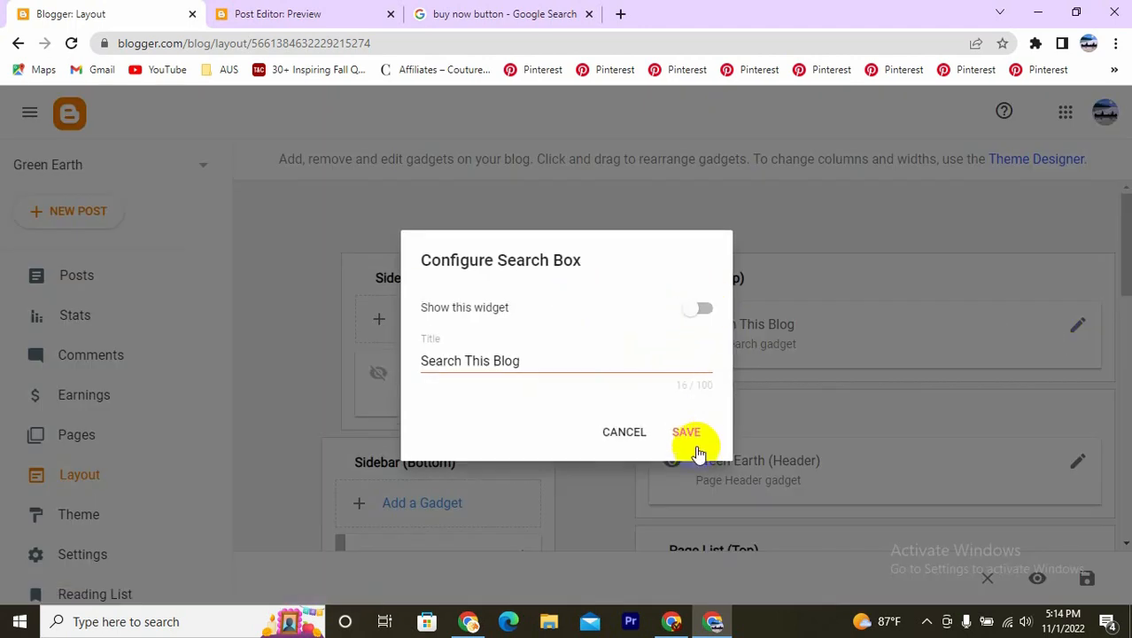
- Hide the Blog Archive gadget in Sidebar (Bottom) and save its configuration
scroll(971, 419, down, 1)
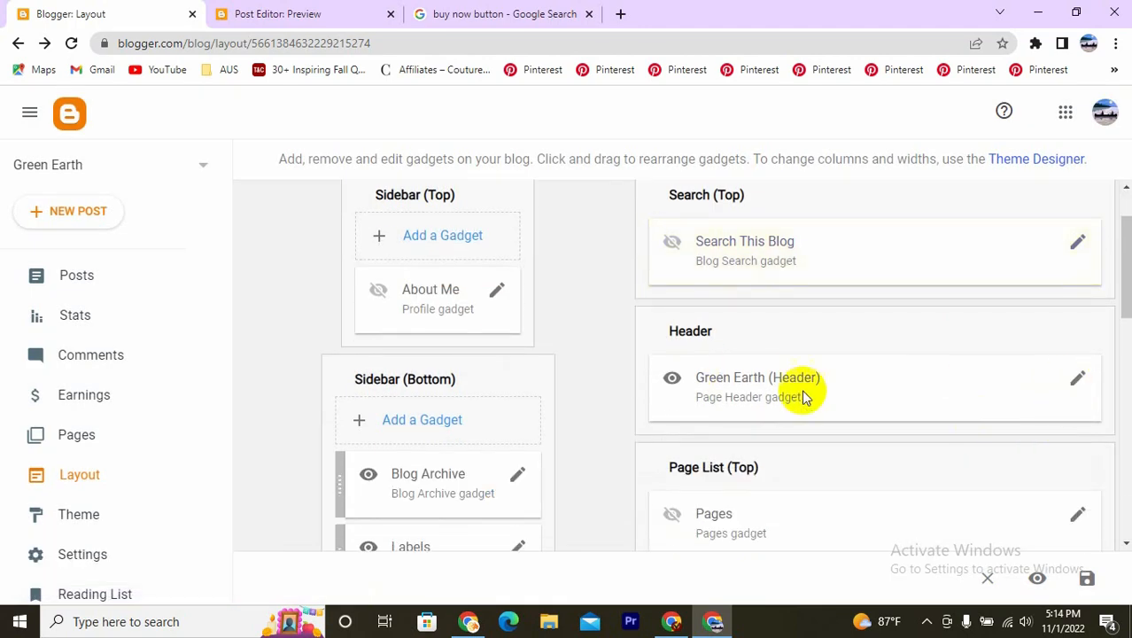
scroll(856, 390, down, 2)
scroll(858, 397, down, 2)
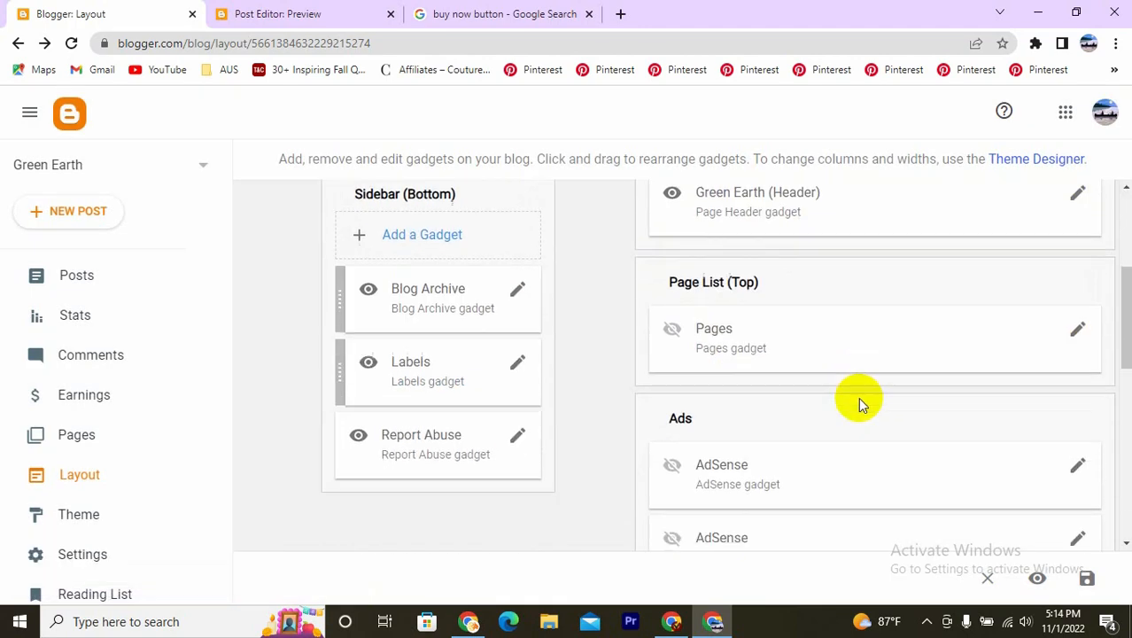
scroll(851, 411, up, 3)
scroll(673, 372, down, 2)
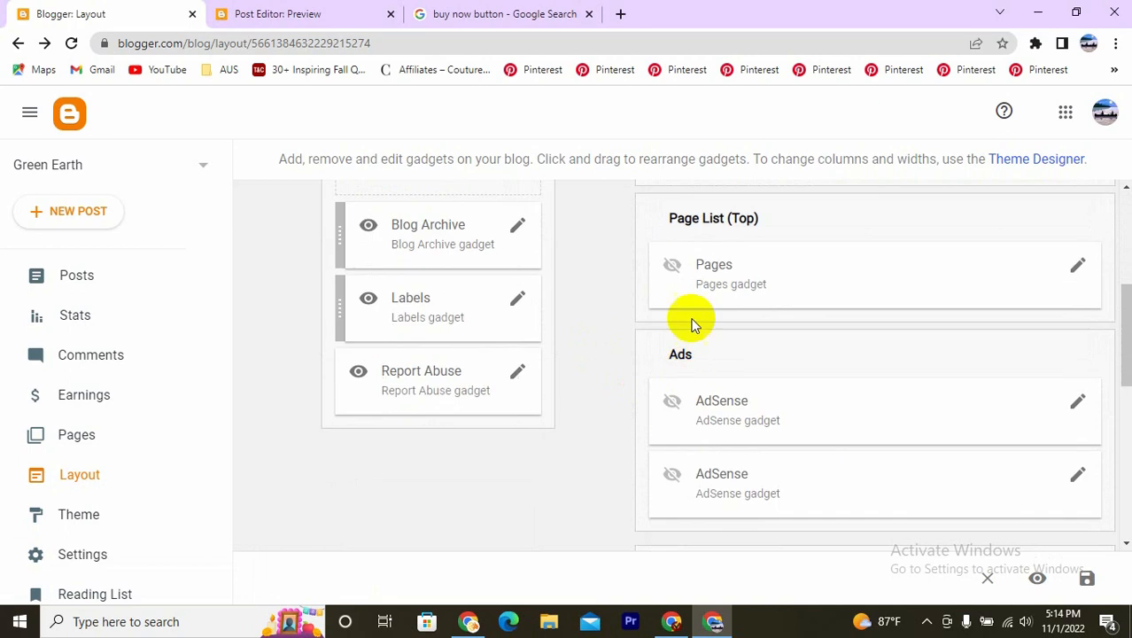
scroll(517, 451, up, 2)
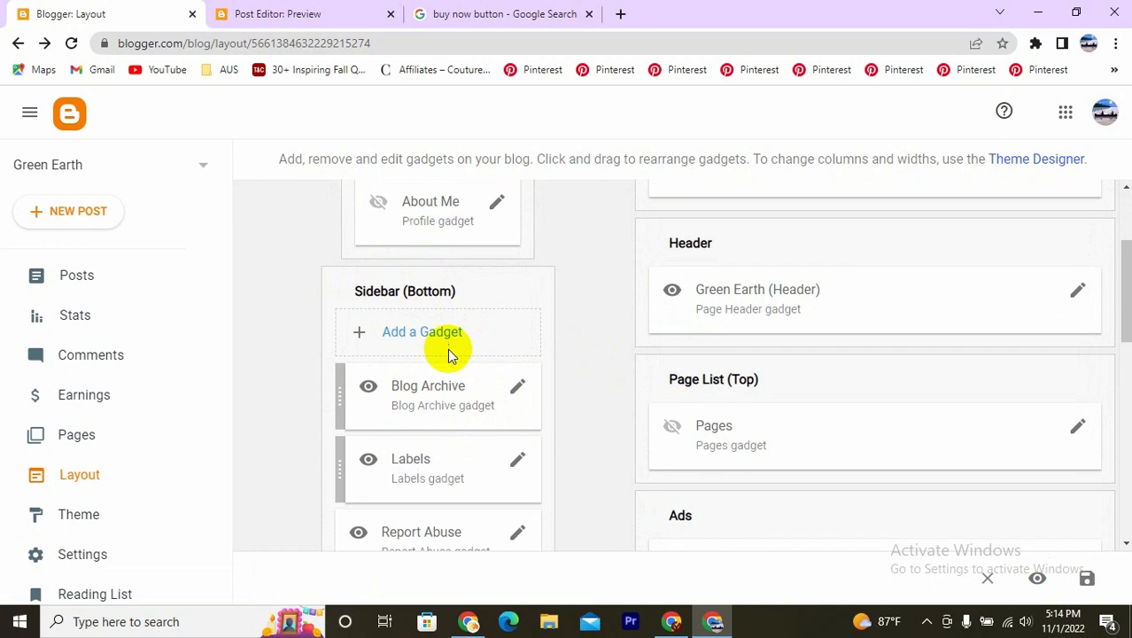
scroll(450, 354, down, 1)
click(514, 313)
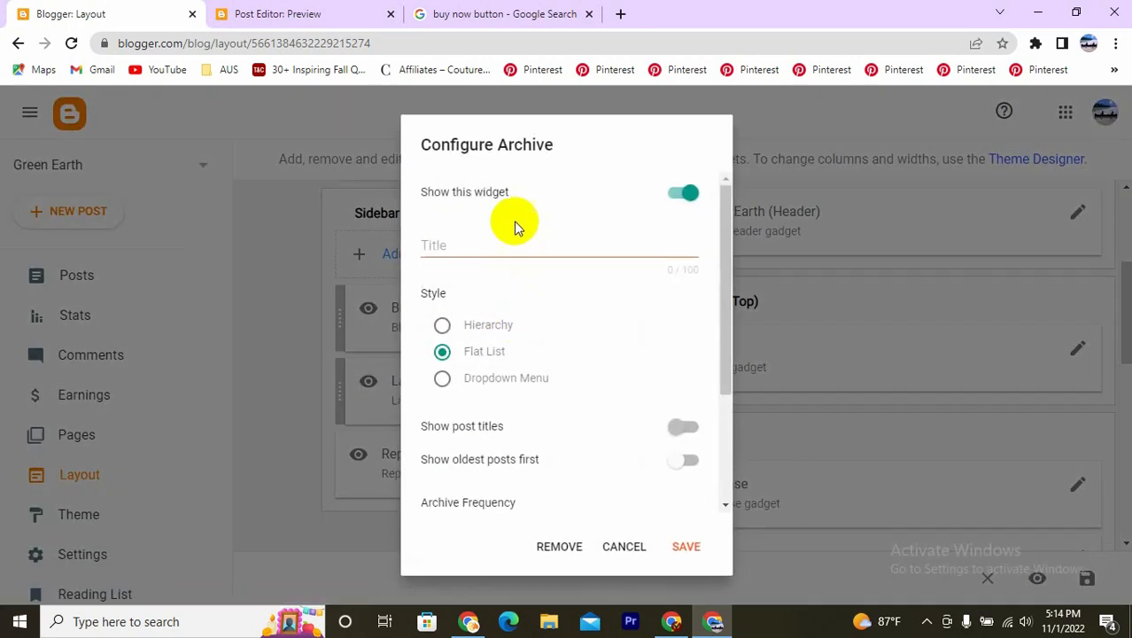
click(675, 196)
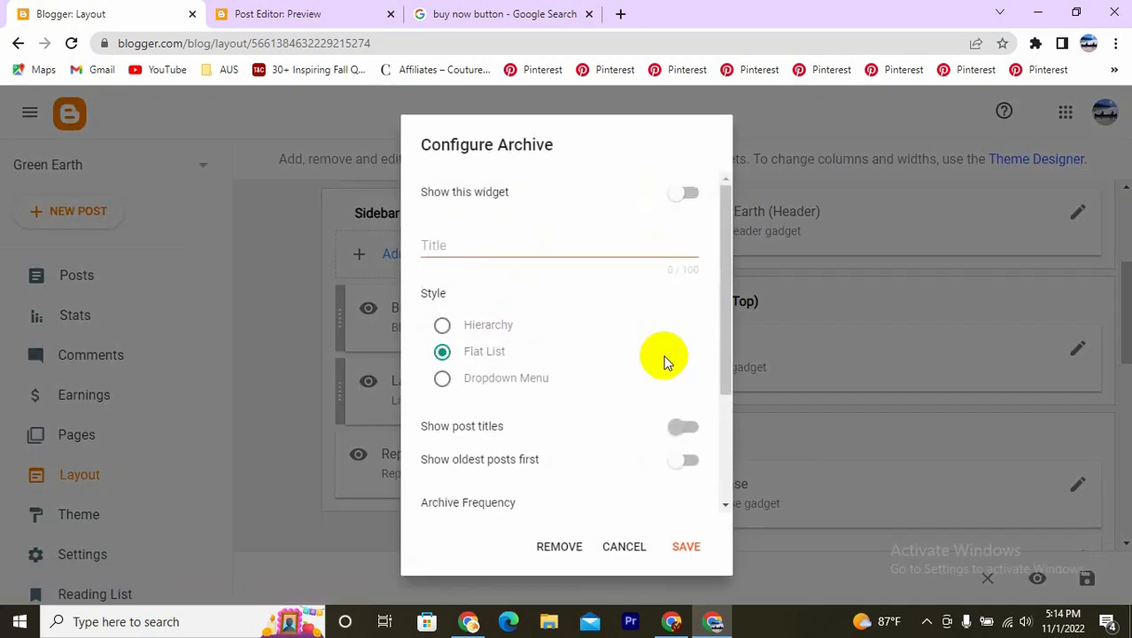
click(688, 548)
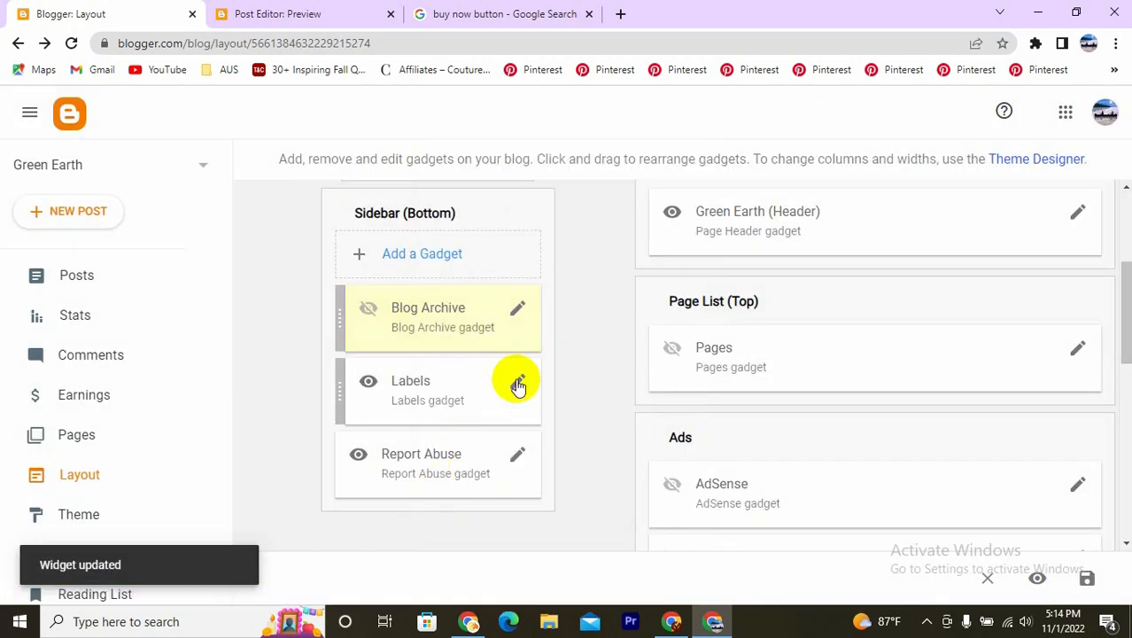
- Hide the Labels and Report Abuse gadgets in Sidebar (Bottom), saving the configuration of each
click(518, 385)
click(680, 196)
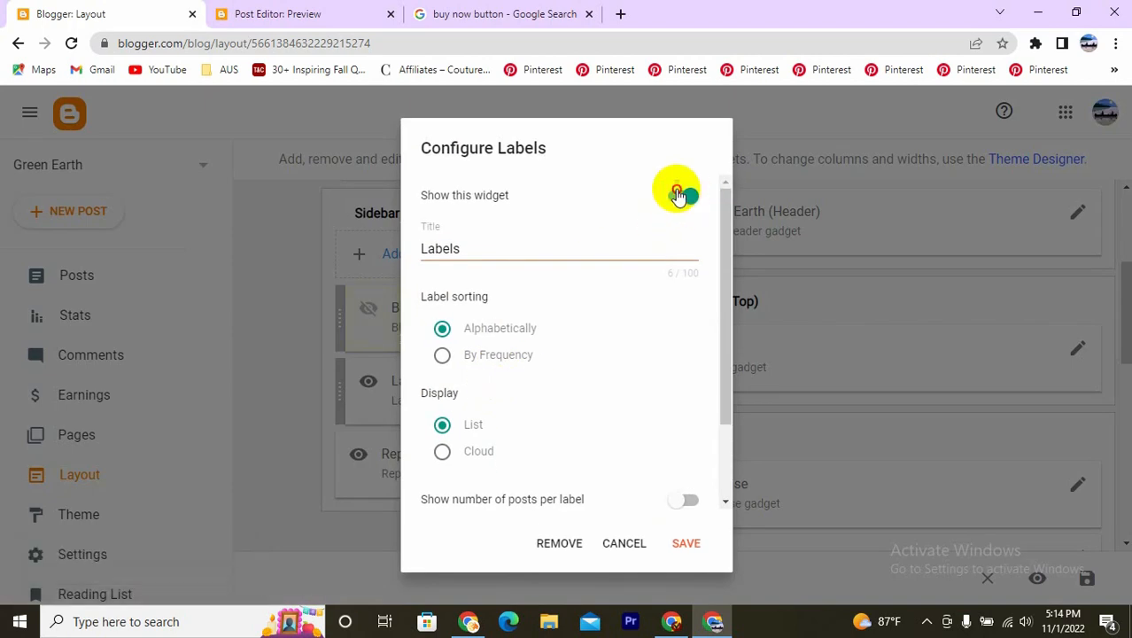
click(687, 549)
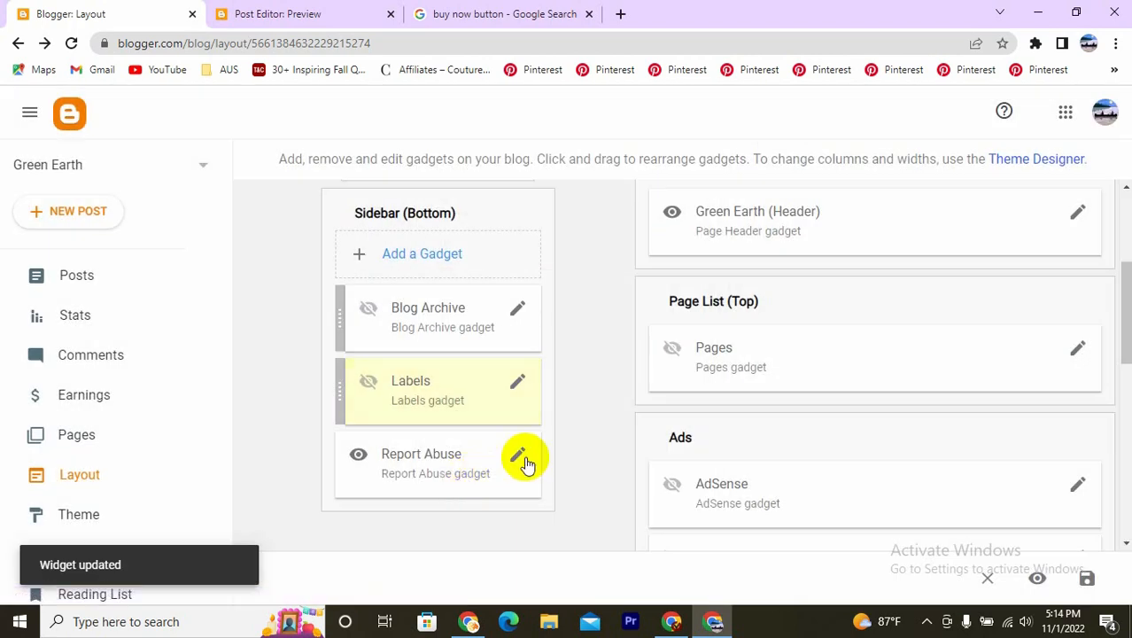
click(518, 458)
click(697, 316)
click(685, 423)
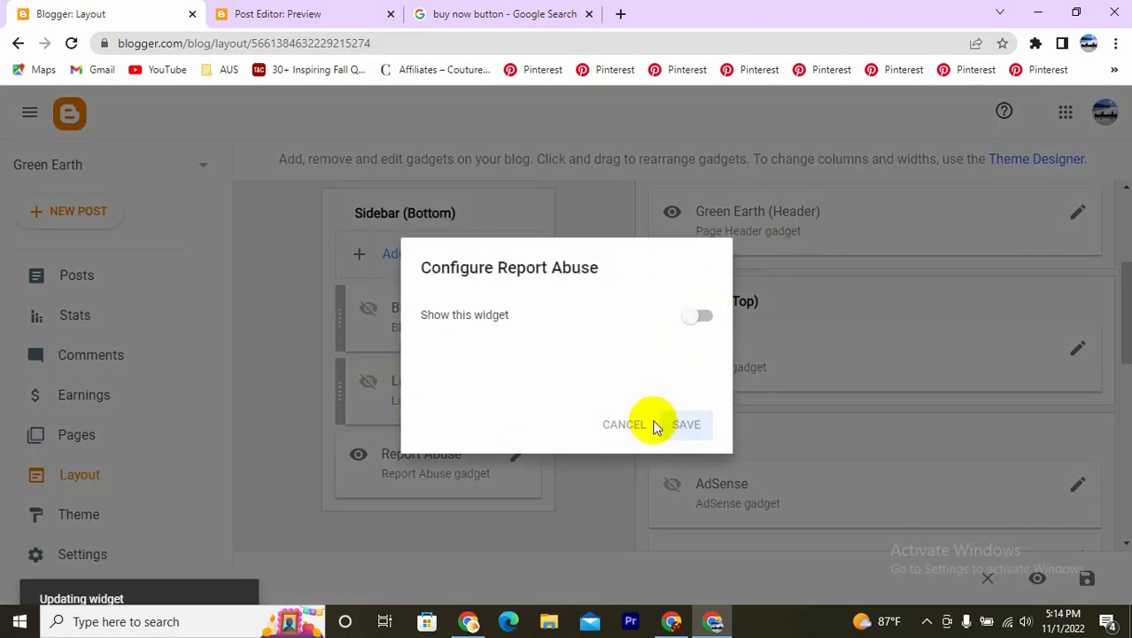
- Hide the Featured Post gadget in the Page Body section and save its configuration
scroll(608, 255, down, 2)
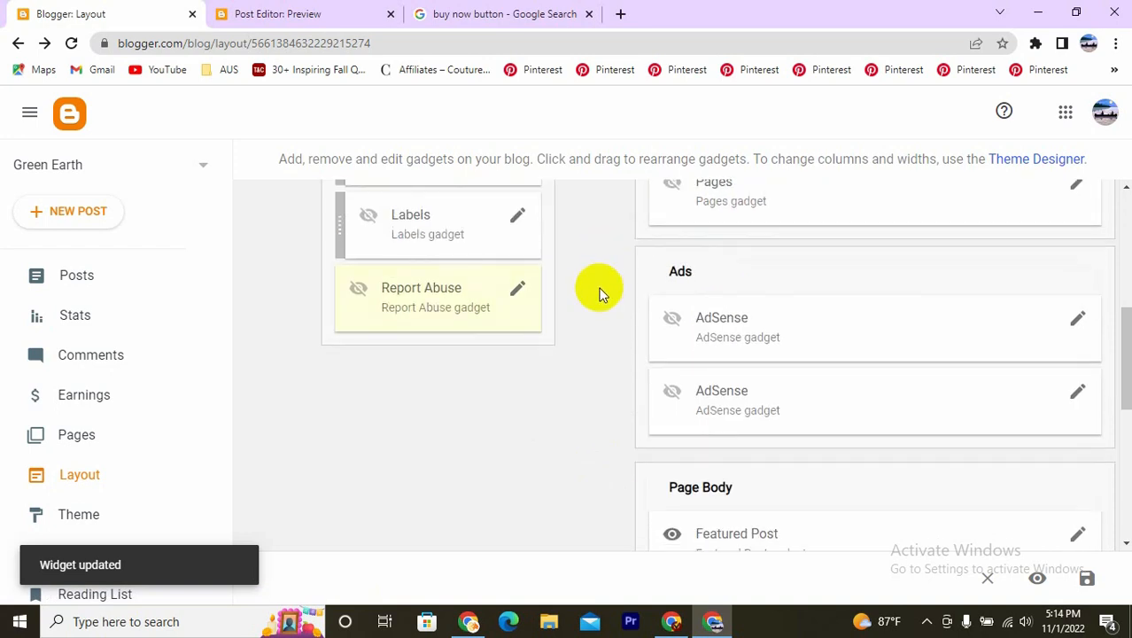
scroll(599, 294, down, 2)
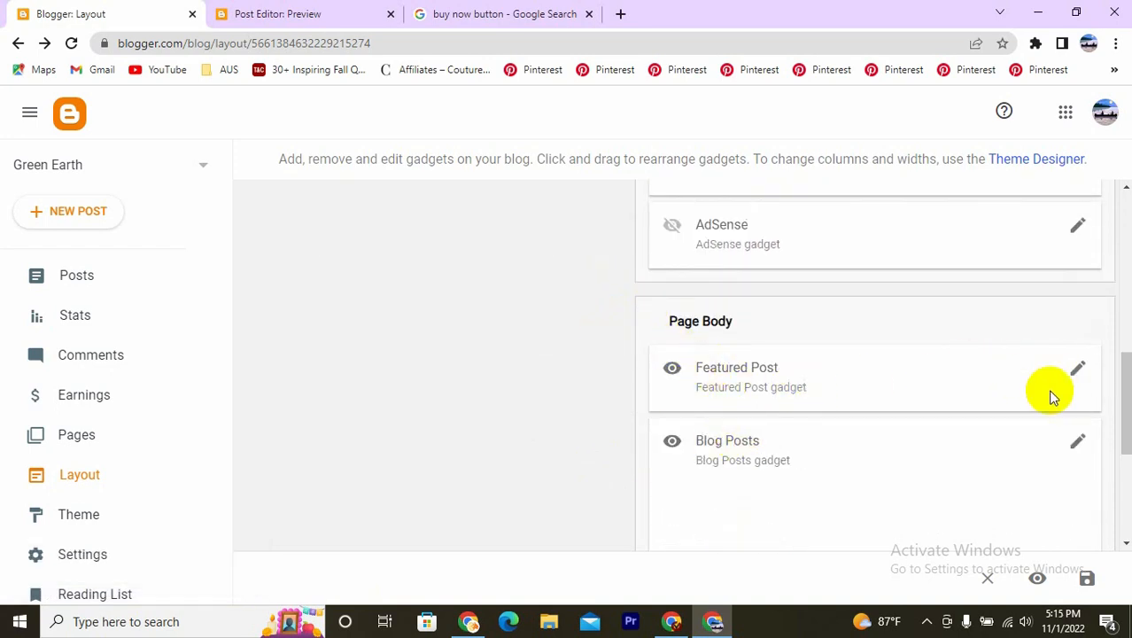
click(1076, 371)
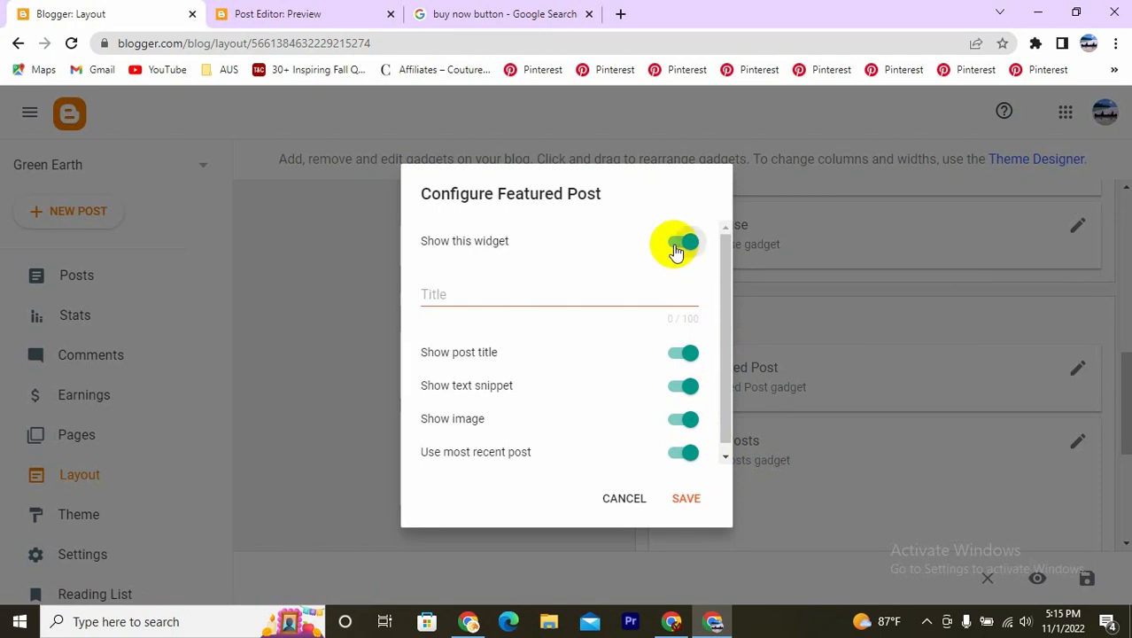
click(676, 250)
click(679, 498)
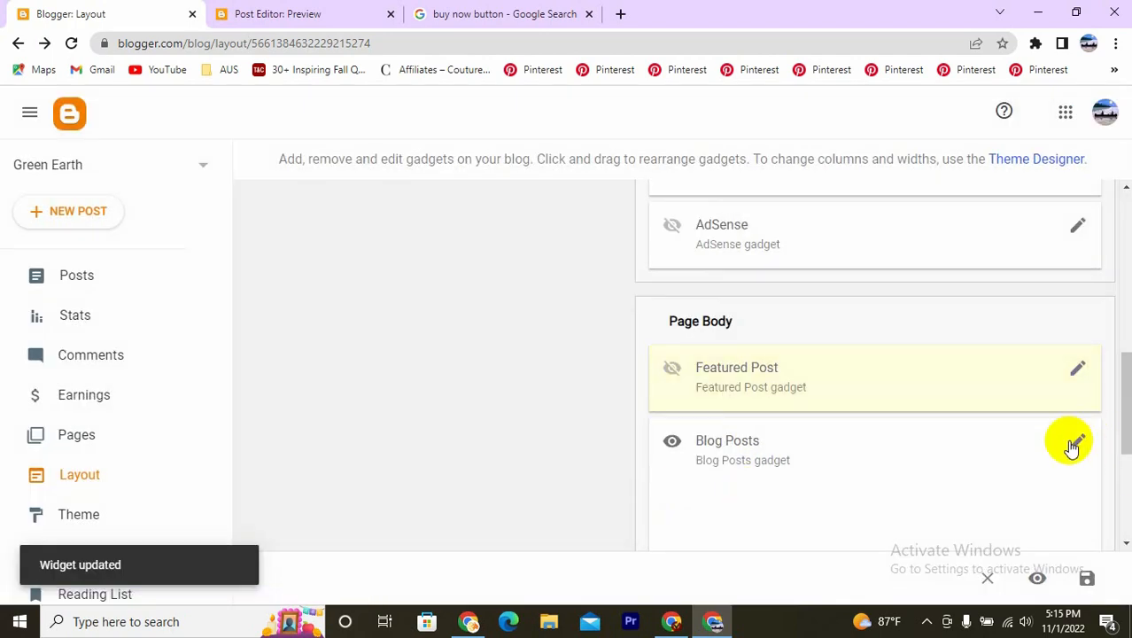
- In the Blog Posts gadget, turn off Show publish time, Show comment count, Show location and Show labels, then save
click(1074, 443)
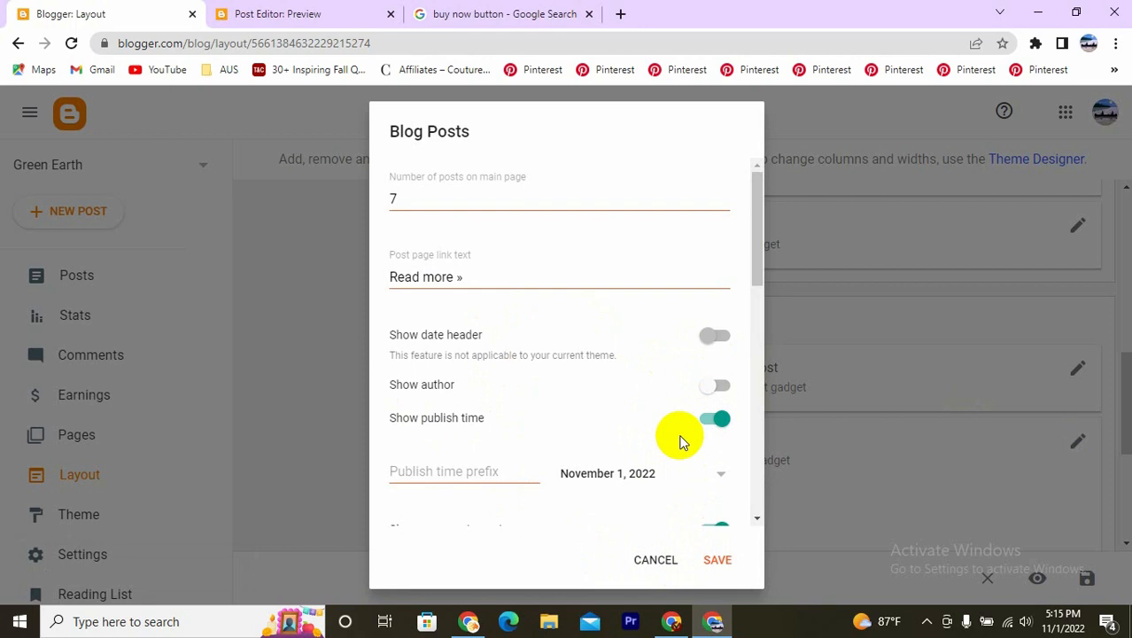
scroll(394, 417, down, 2)
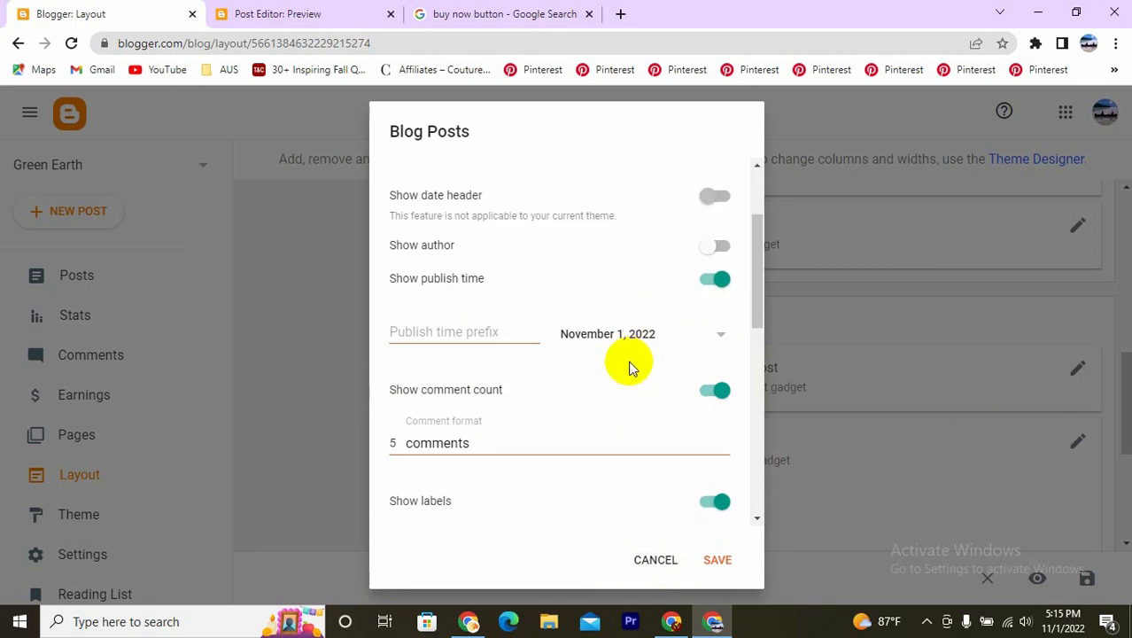
click(709, 282)
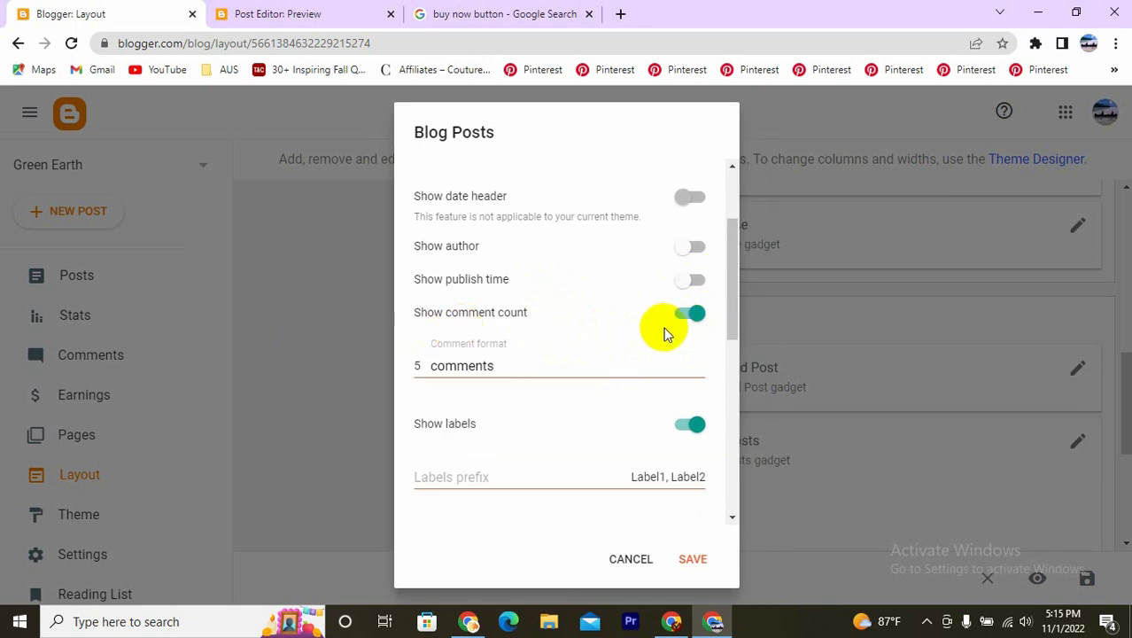
click(684, 316)
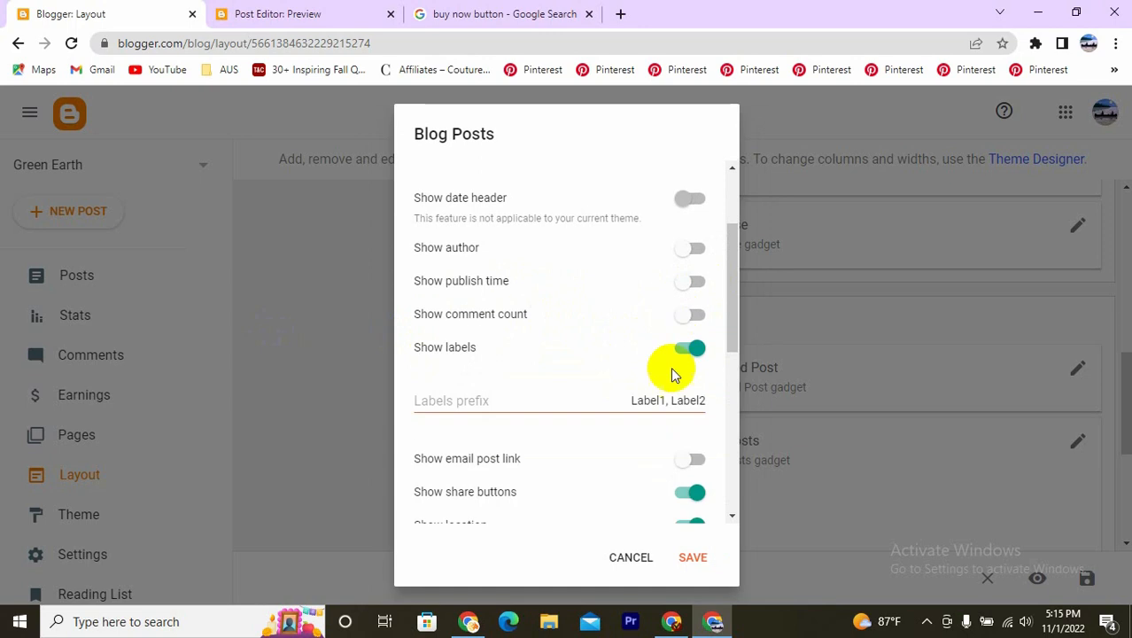
scroll(661, 391, down, 2)
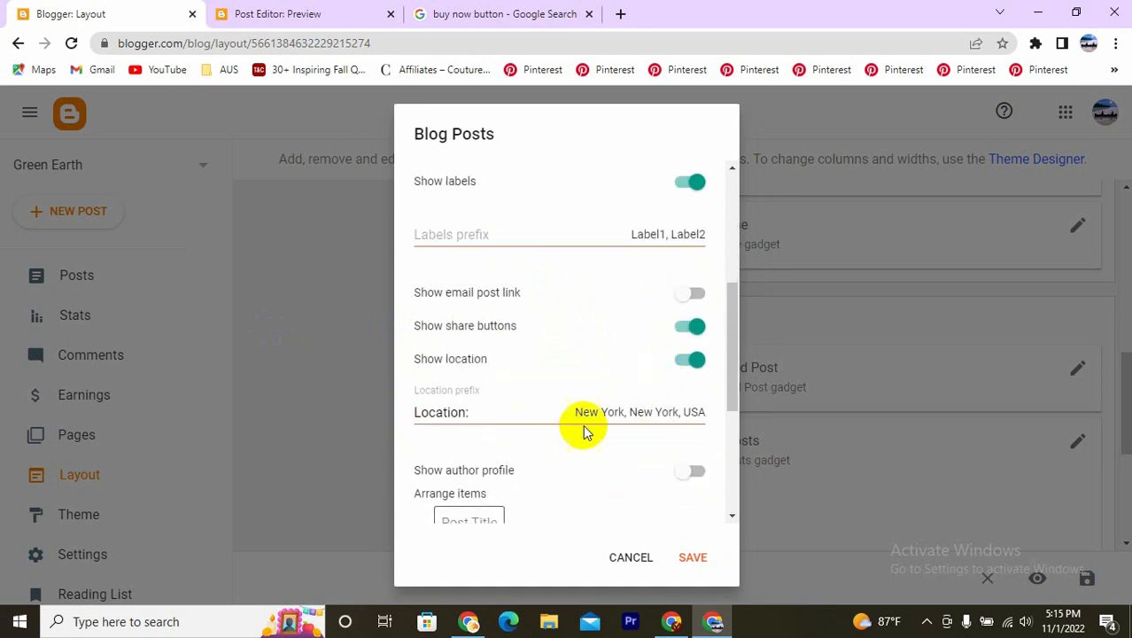
click(685, 364)
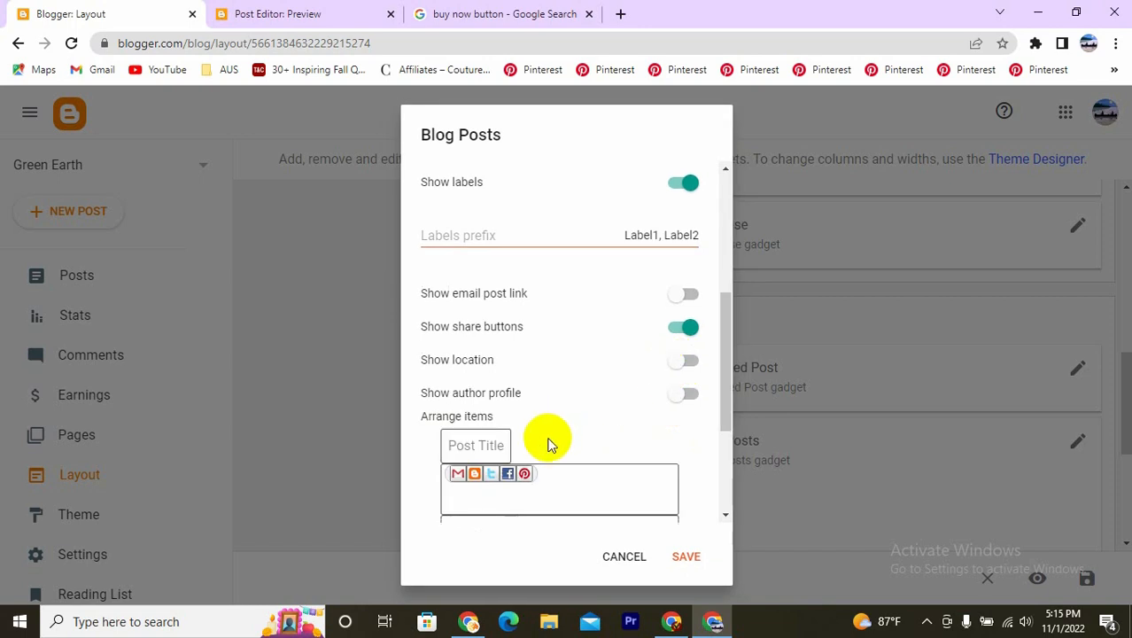
scroll(548, 445, up, 1)
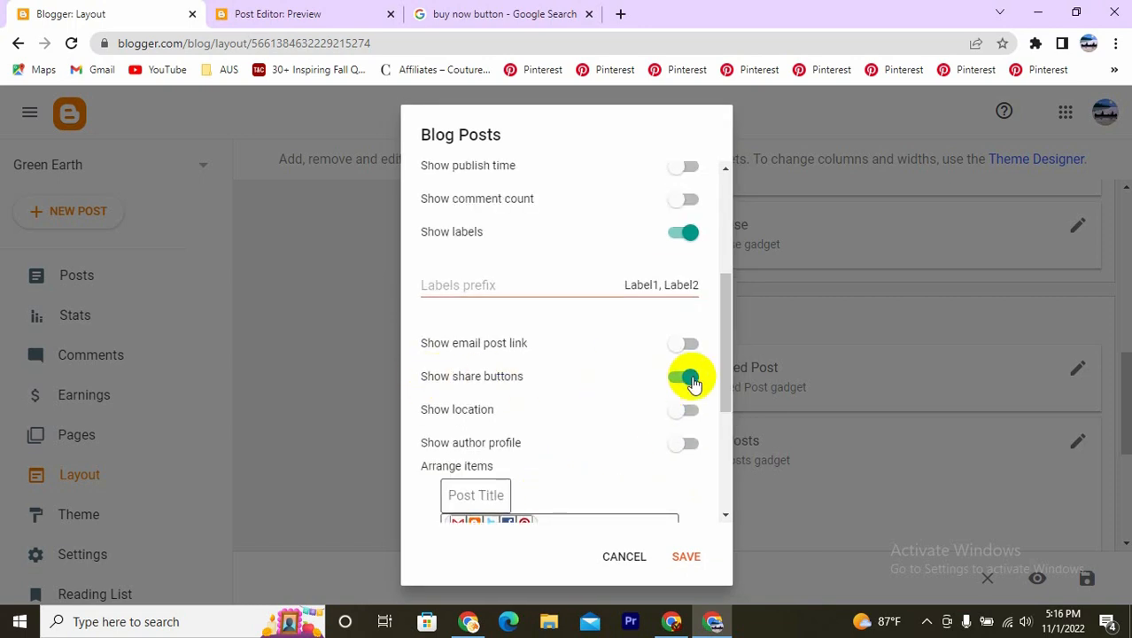
click(680, 235)
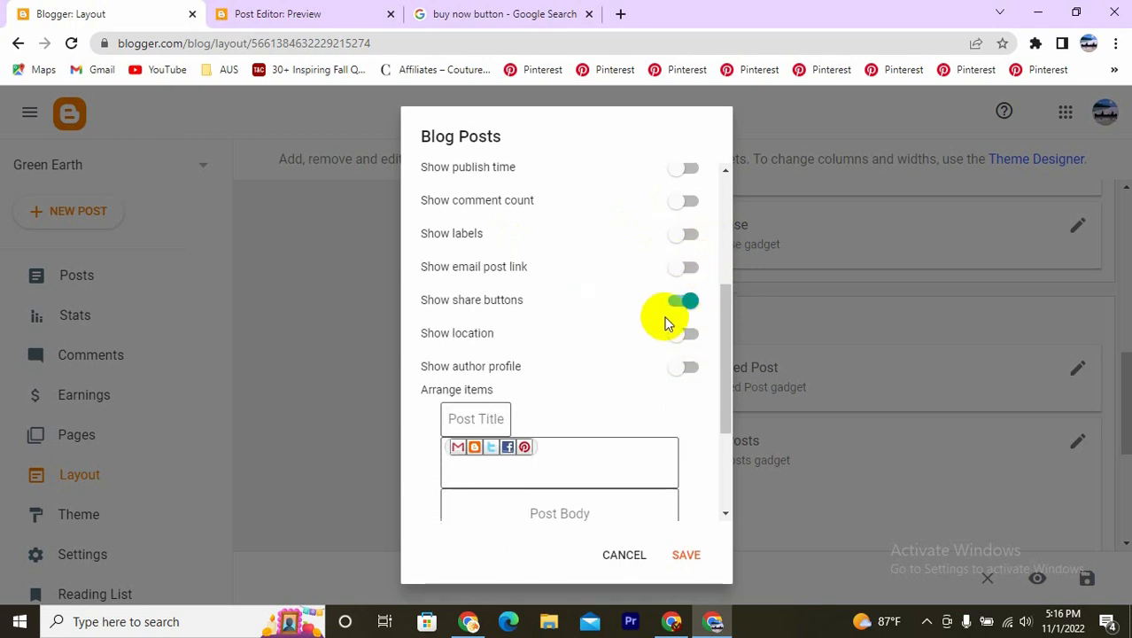
click(688, 557)
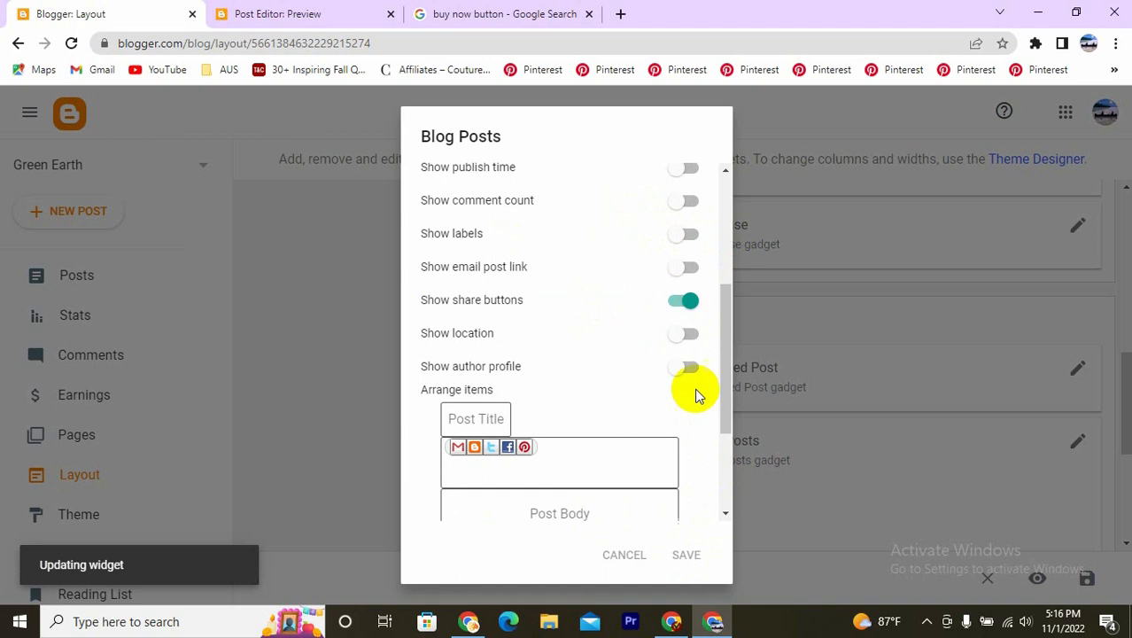
- Review the visibility of the gadgets in the sidebar, header, Ads and Page Body sections of the layout
scroll(915, 414, down, 3)
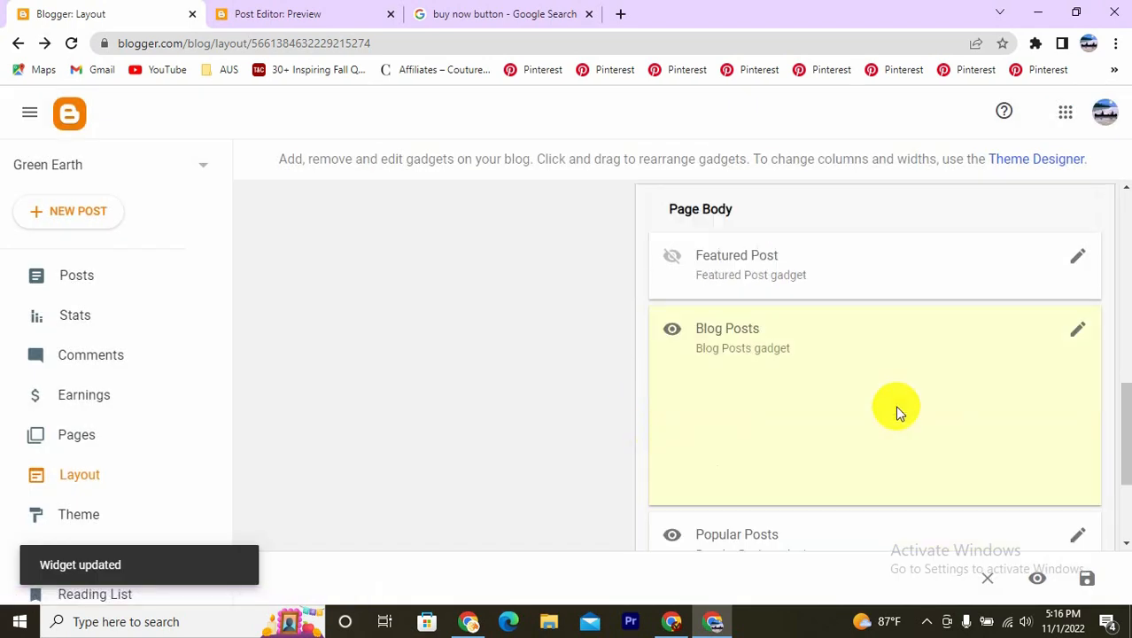
scroll(884, 436, up, 10)
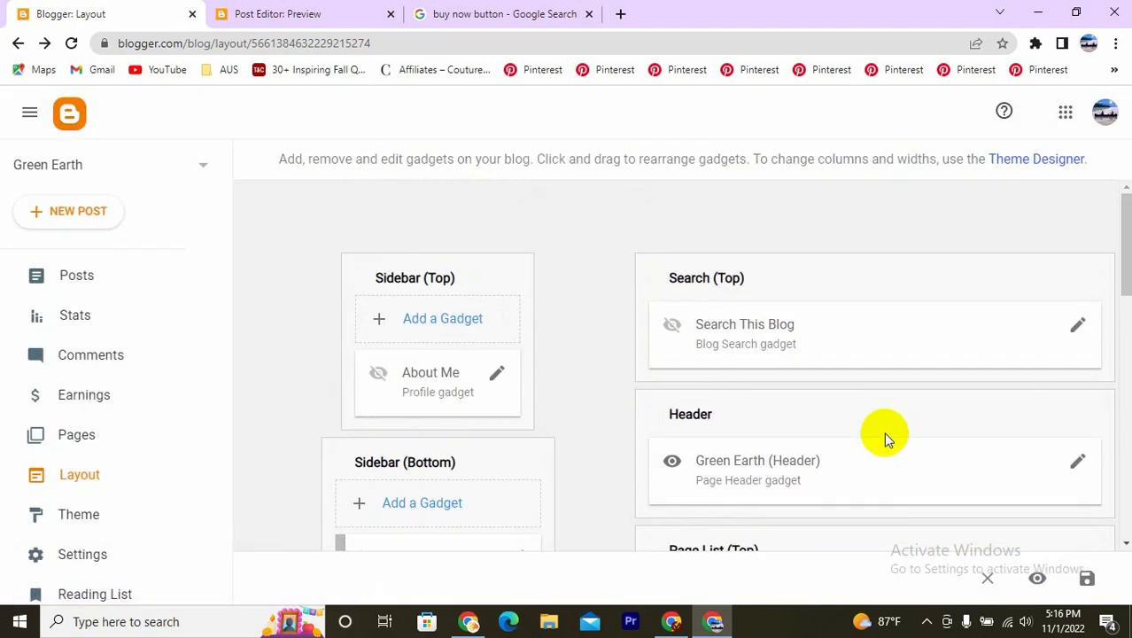
scroll(883, 431, down, 3)
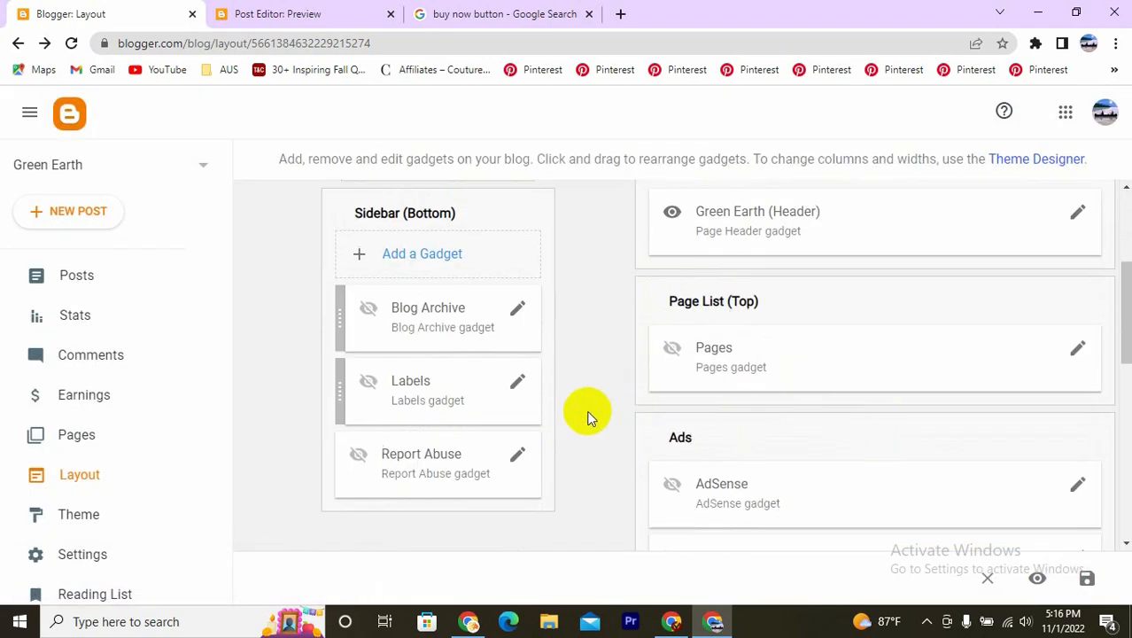
scroll(579, 354, up, 3)
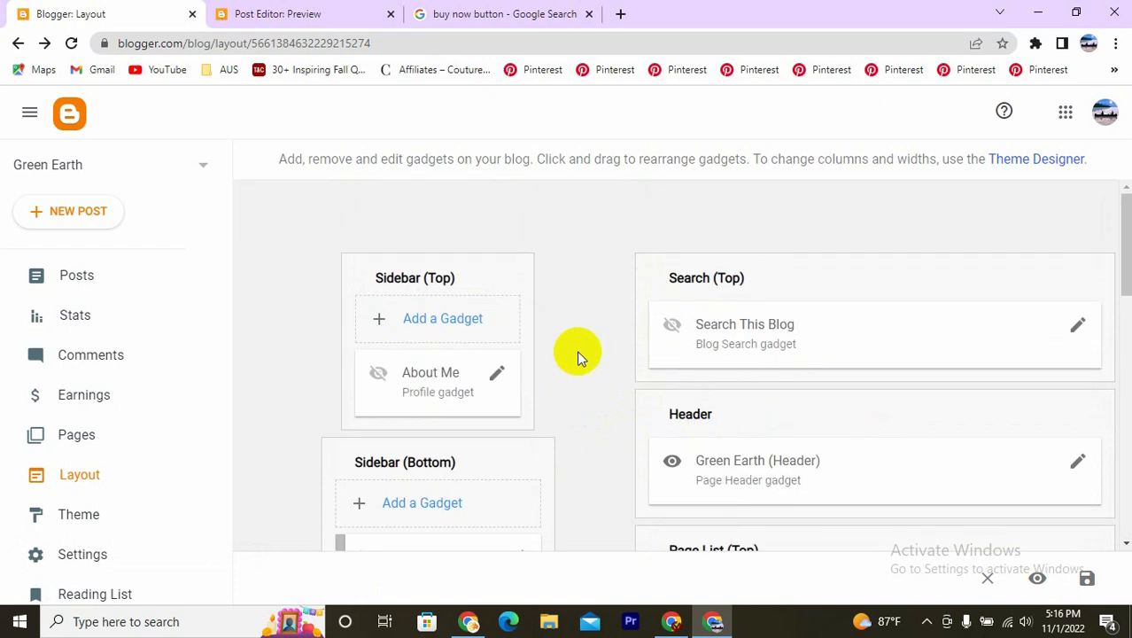
scroll(577, 350, down, 4)
scroll(571, 381, down, 5)
scroll(561, 435, up, 7)
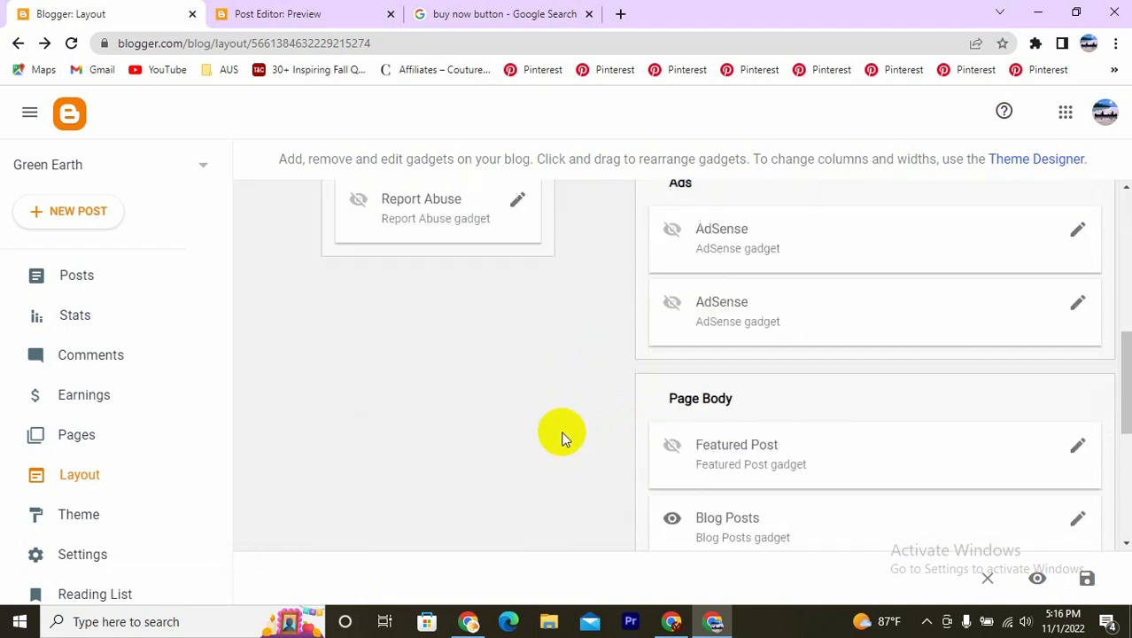
scroll(561, 421, up, 2)
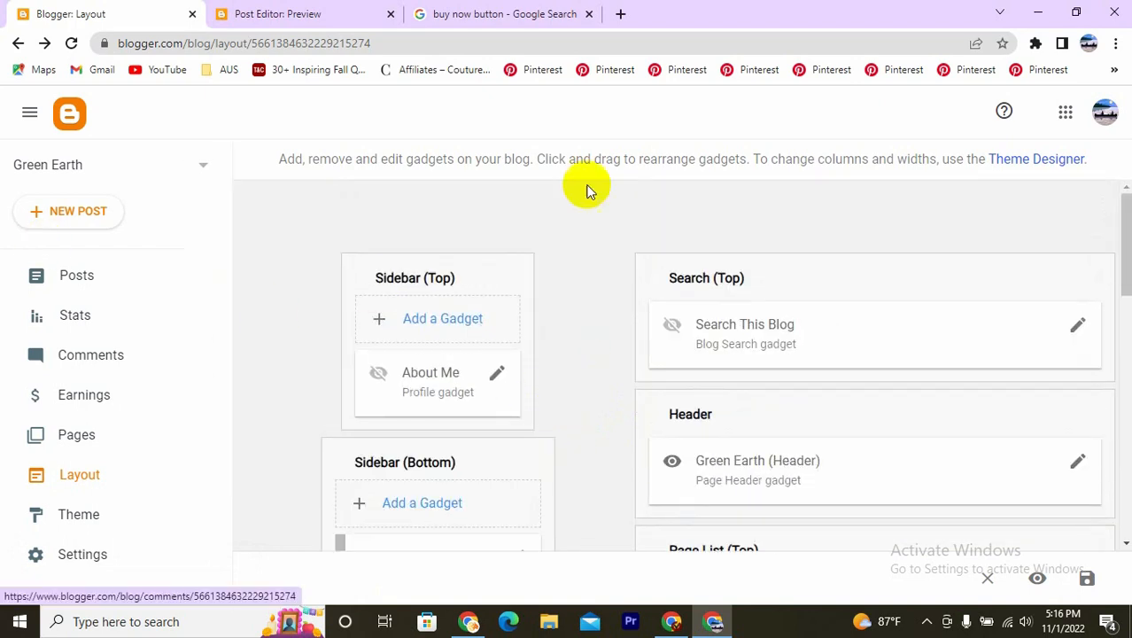
click(29, 112)
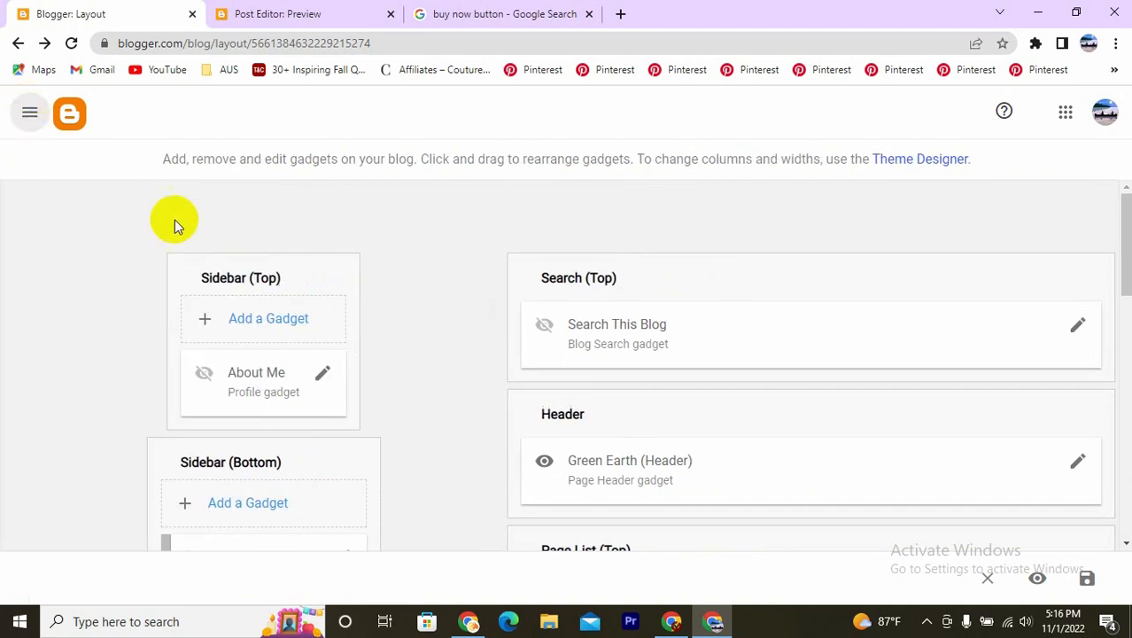
click(27, 113)
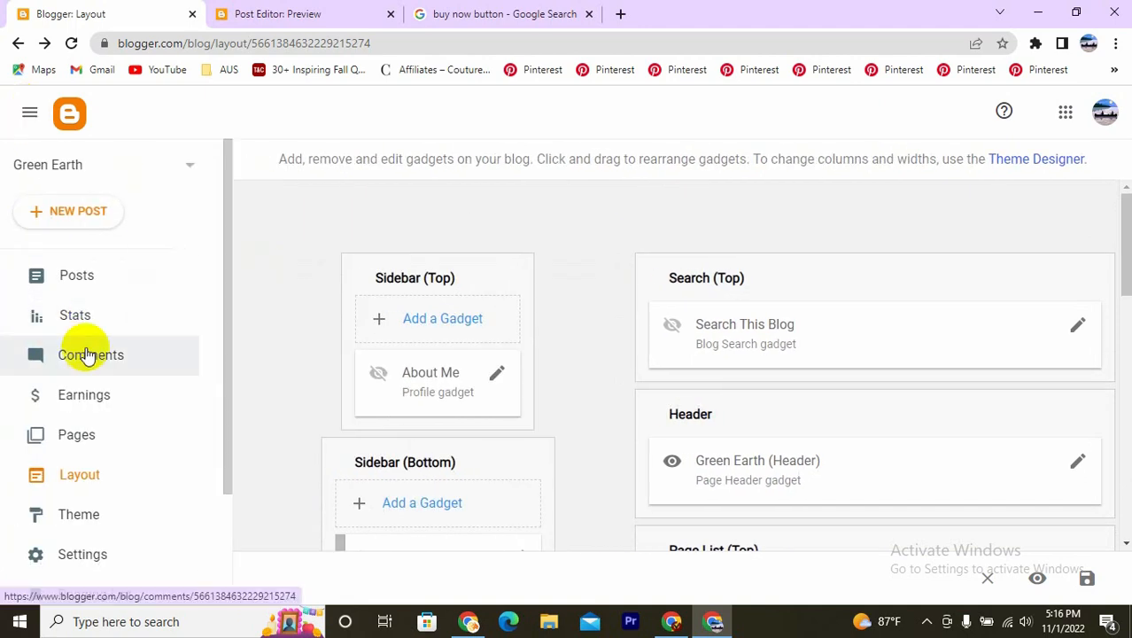
- Get the published 10-Day Green Smoothie Cleanse post's link from the Posts list and open it in a new Incognito window
click(86, 283)
click(998, 271)
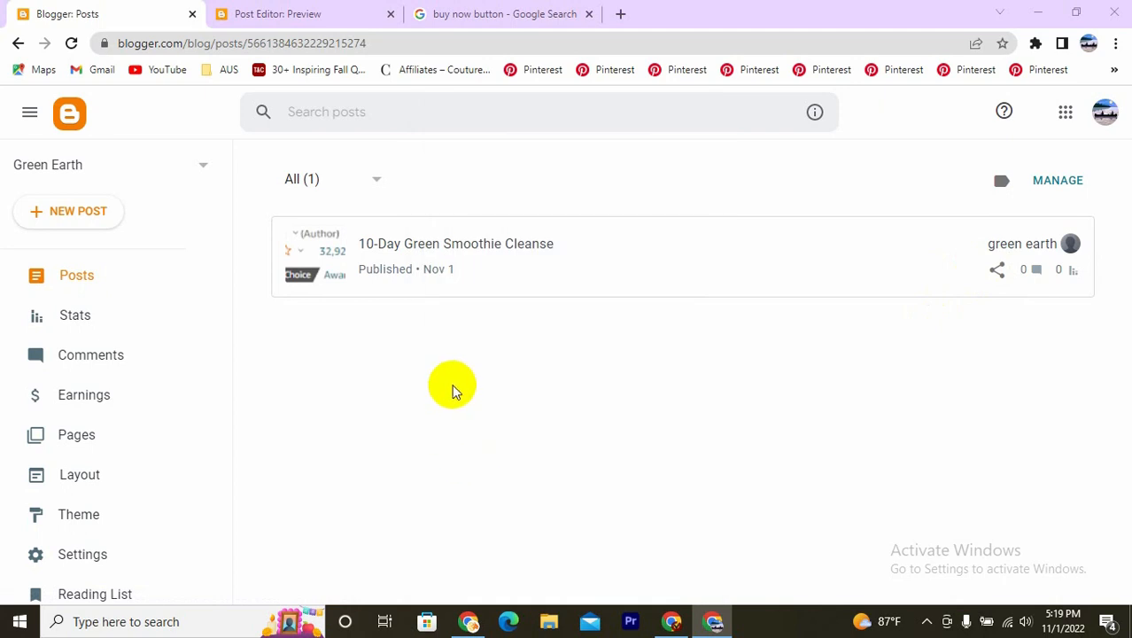
click(1115, 42)
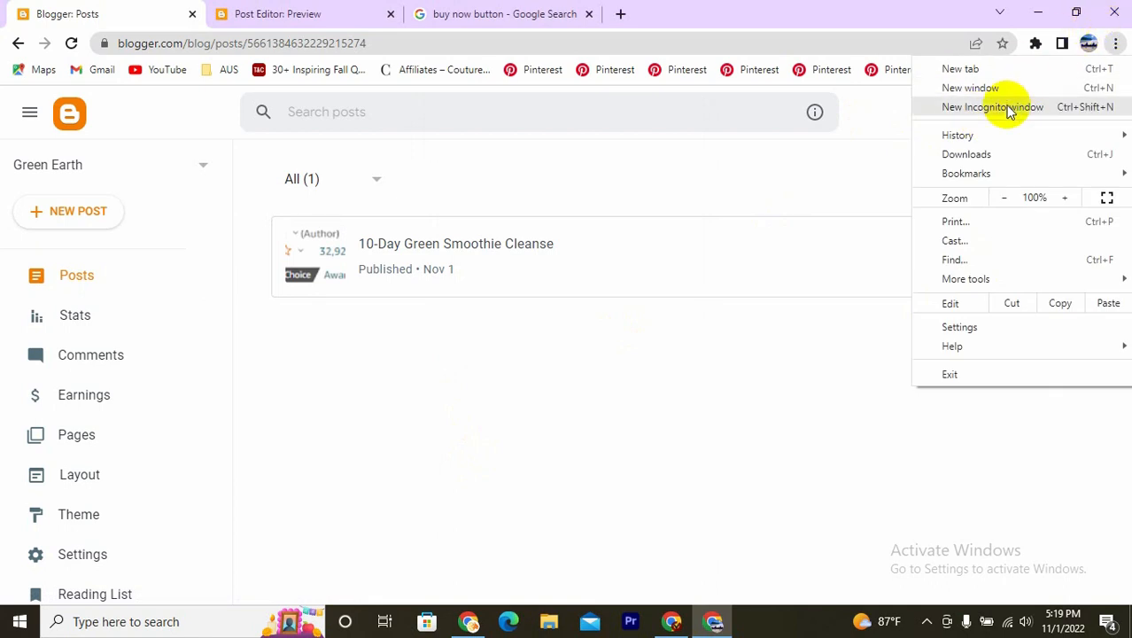
click(992, 107)
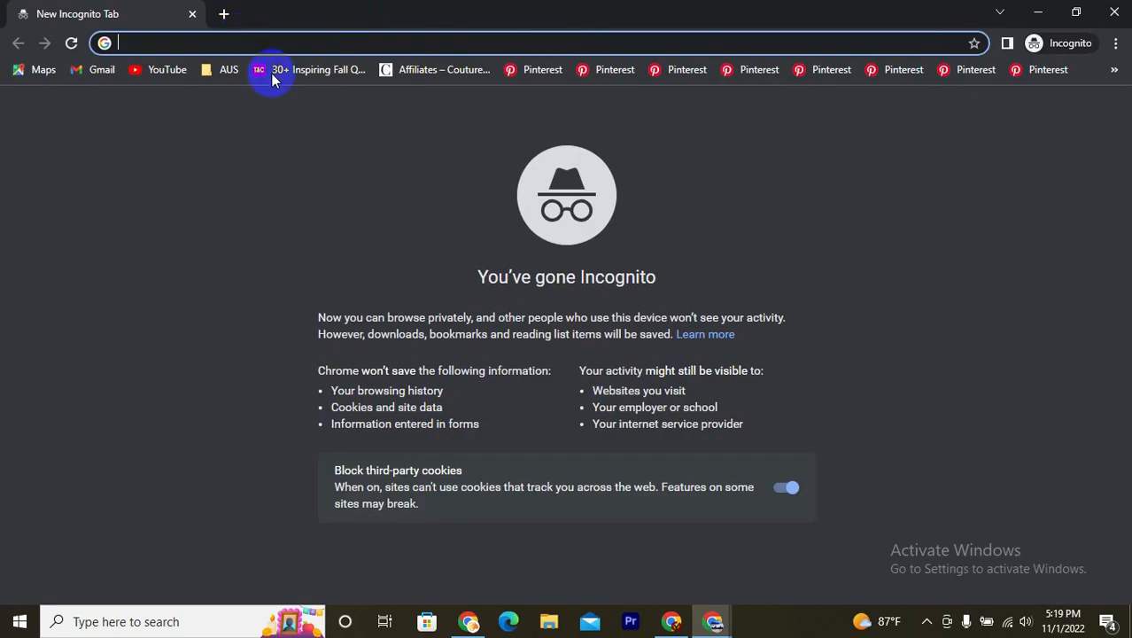
text(https://greenearthreader.blogspot.com/2022/11/10-day-green-smoothie-cleanse.html)
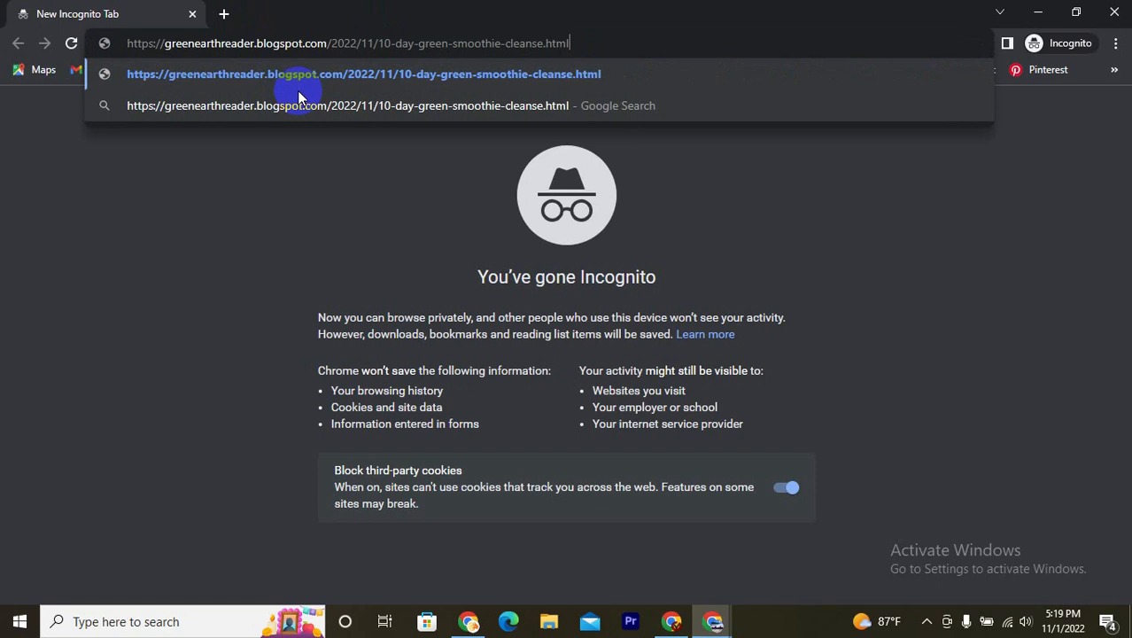
key(Return)
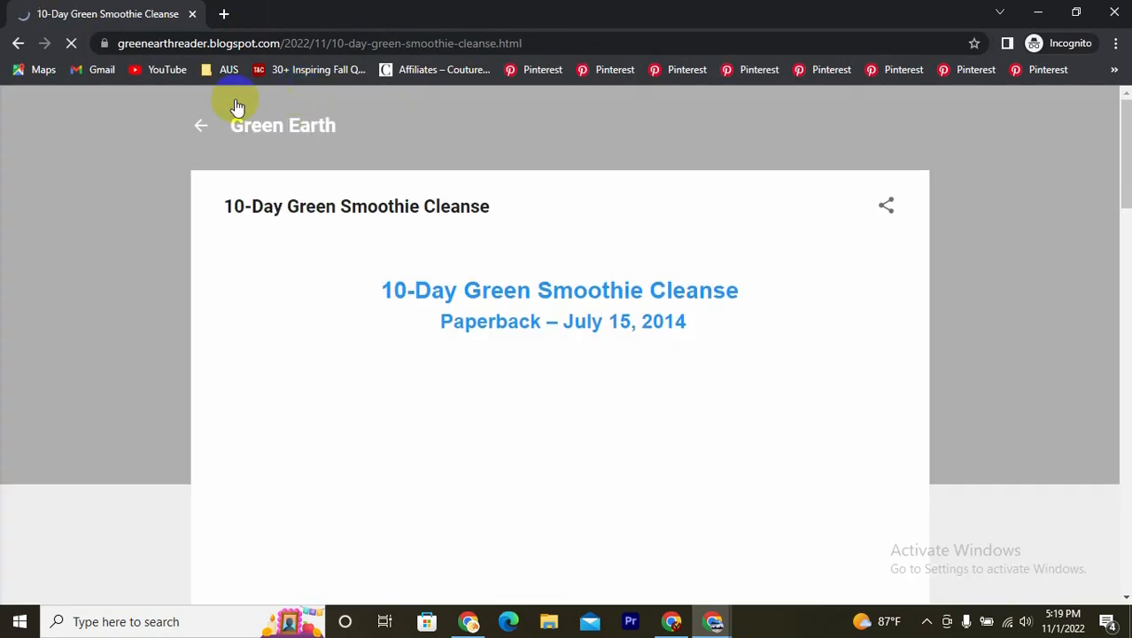
- Examine the live post down to the Order Now button and look at its sharing options
scroll(670, 293, down, 4)
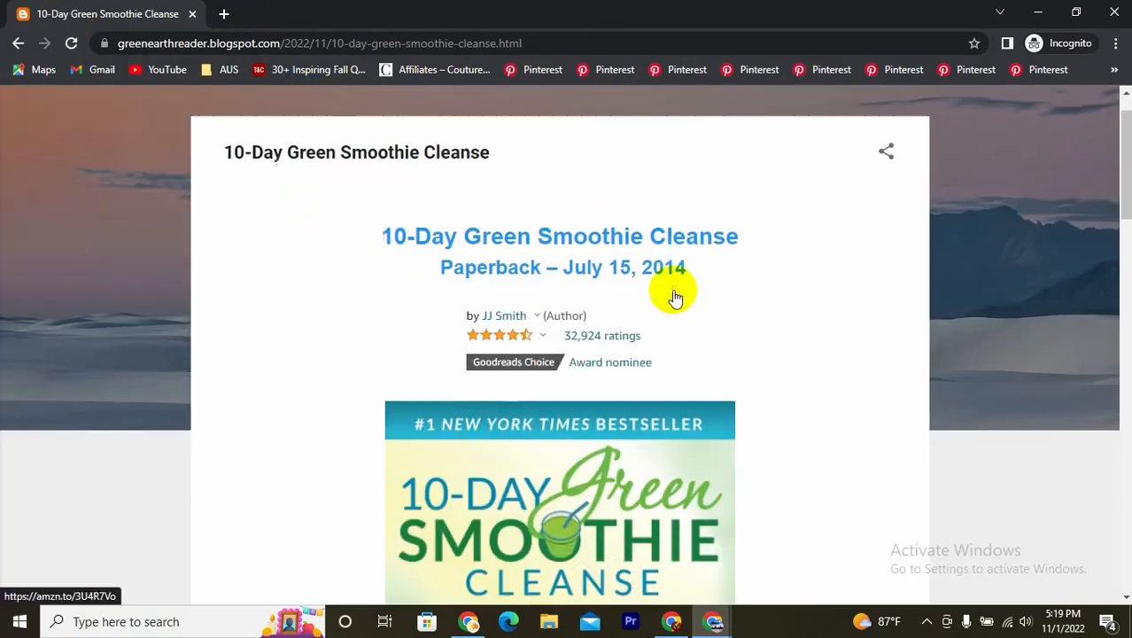
scroll(660, 308, down, 10)
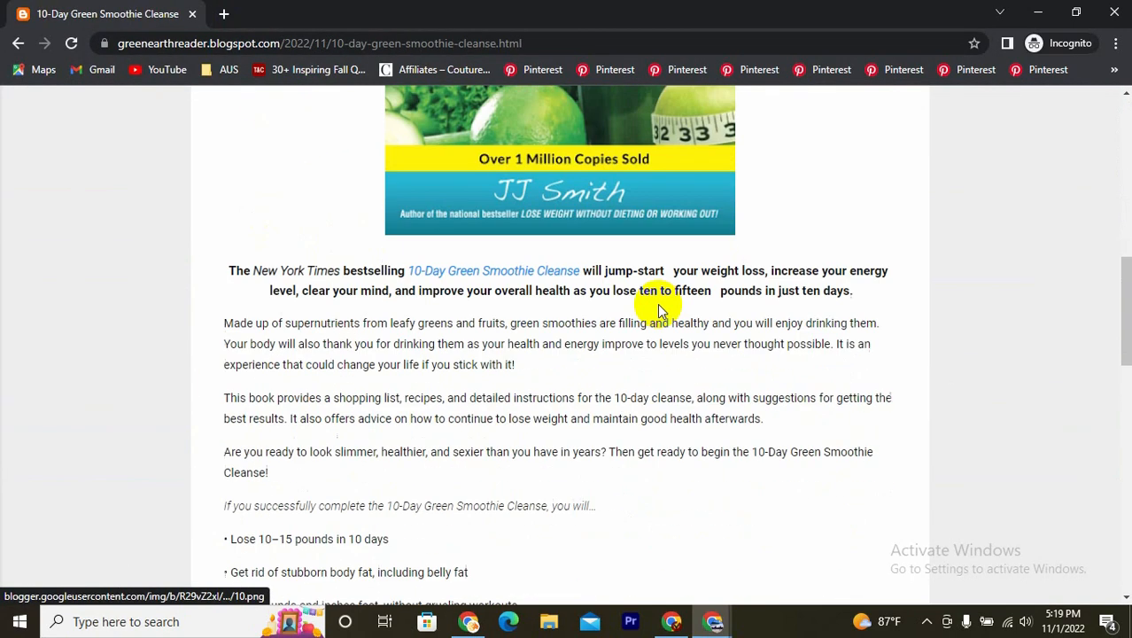
scroll(659, 311, down, 10)
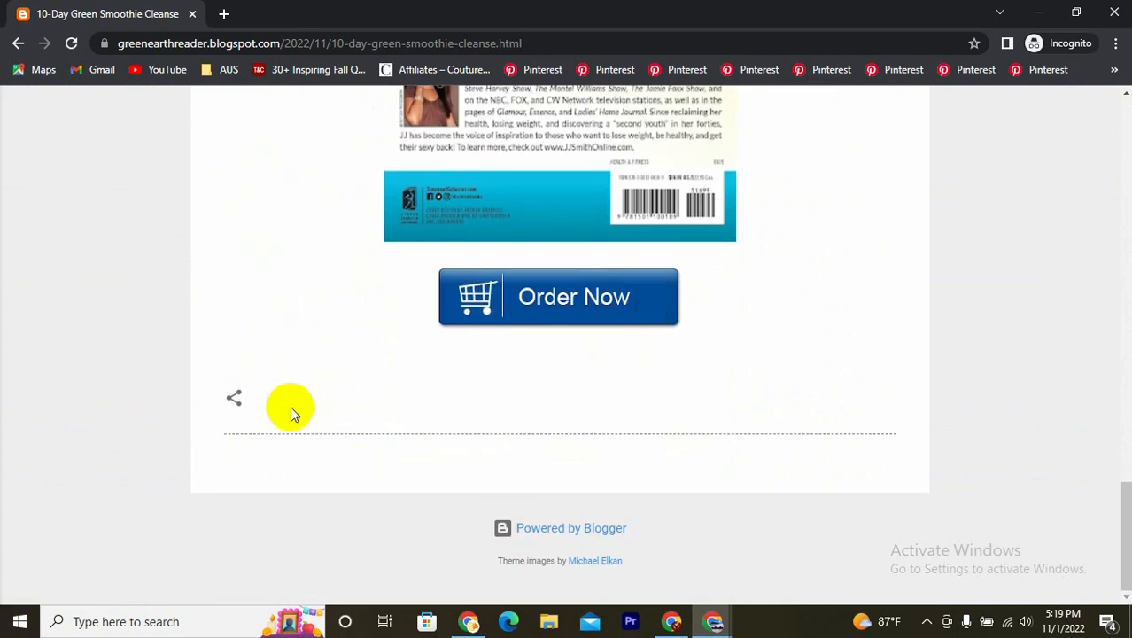
click(234, 399)
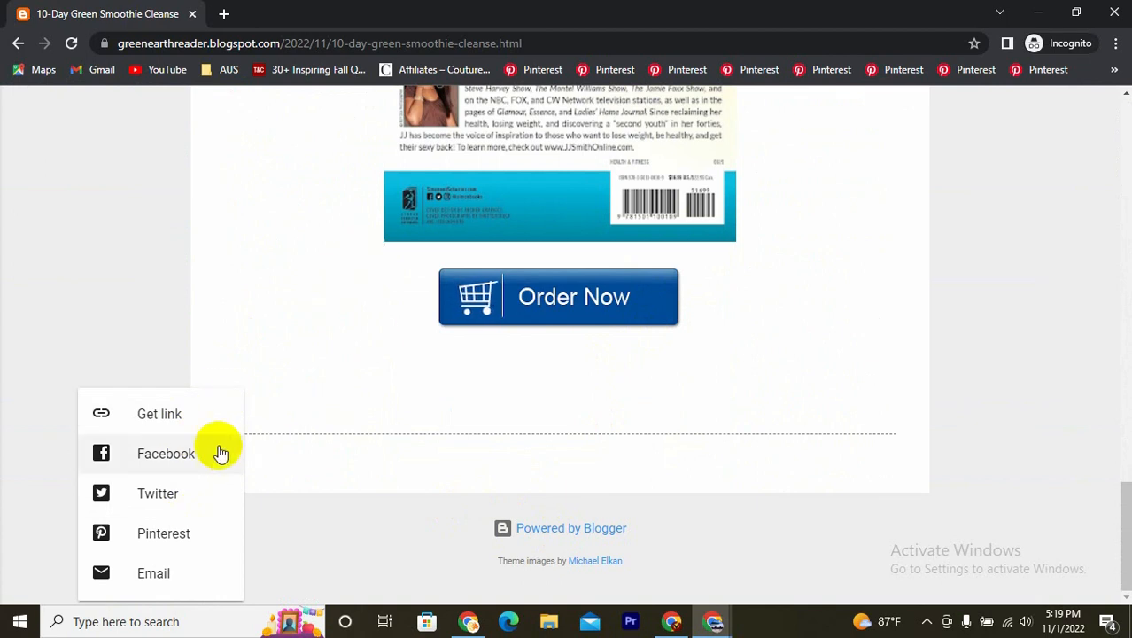
click(335, 232)
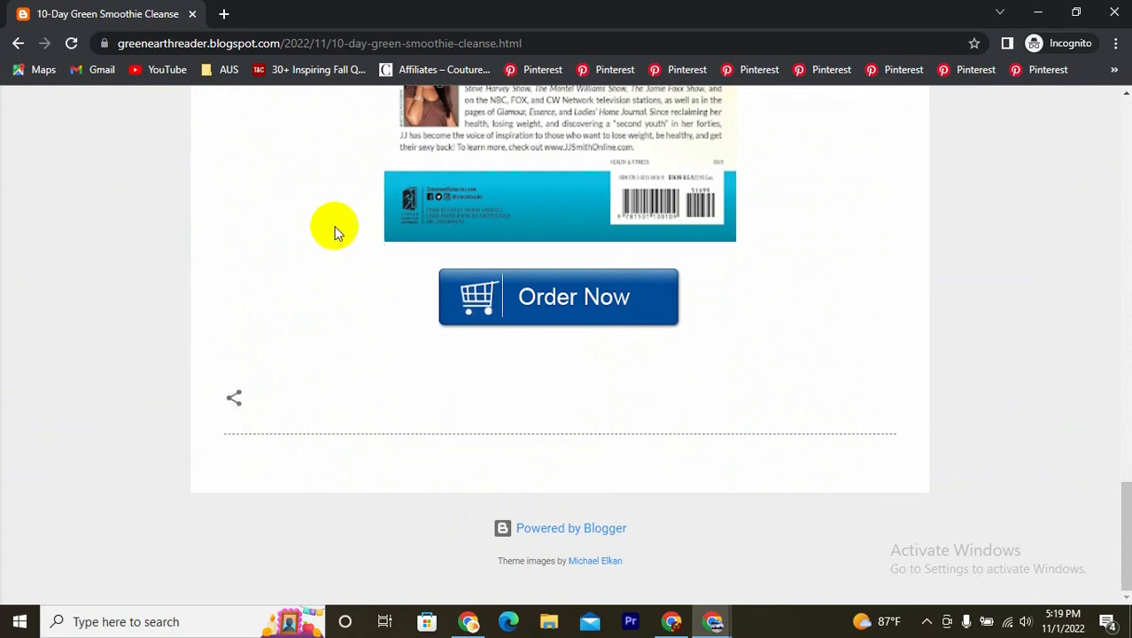
scroll(539, 430, up, 6)
scroll(505, 398, down, 4)
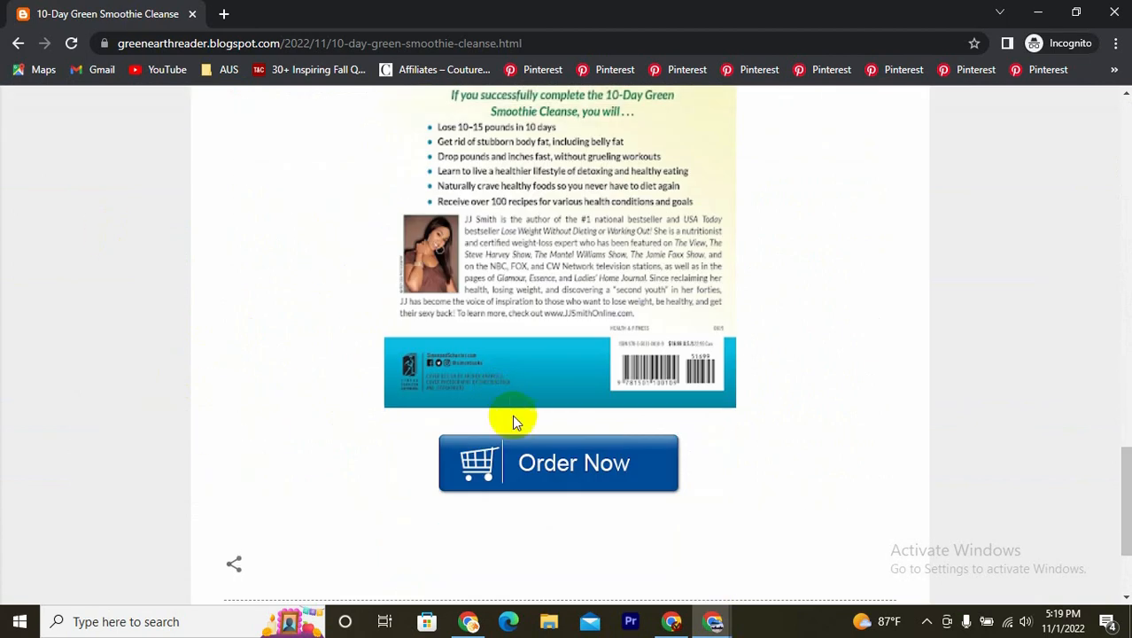
- Test the live post's Order Now button and the book cover image link, returning to the post after each
click(555, 478)
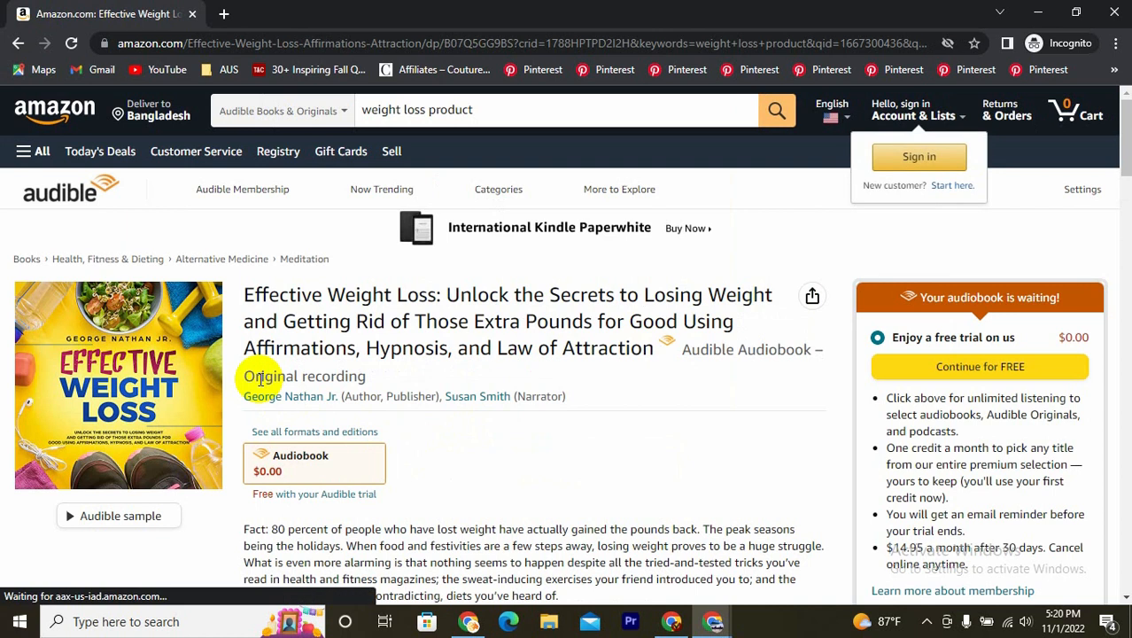
click(19, 43)
scroll(412, 394, up, 12)
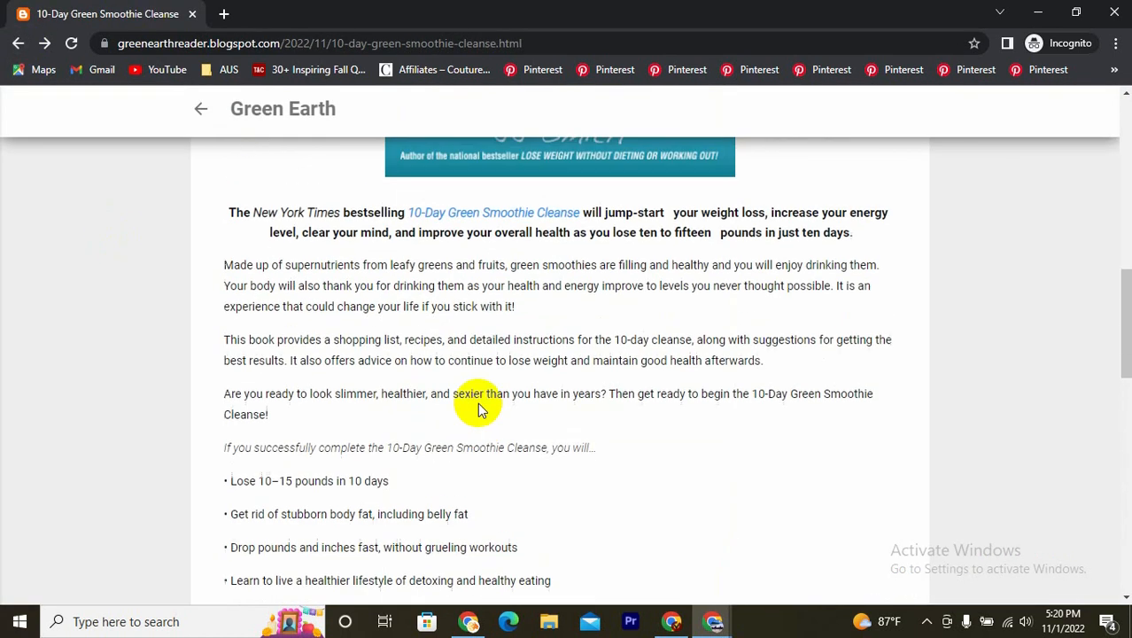
scroll(479, 410, up, 2)
click(502, 364)
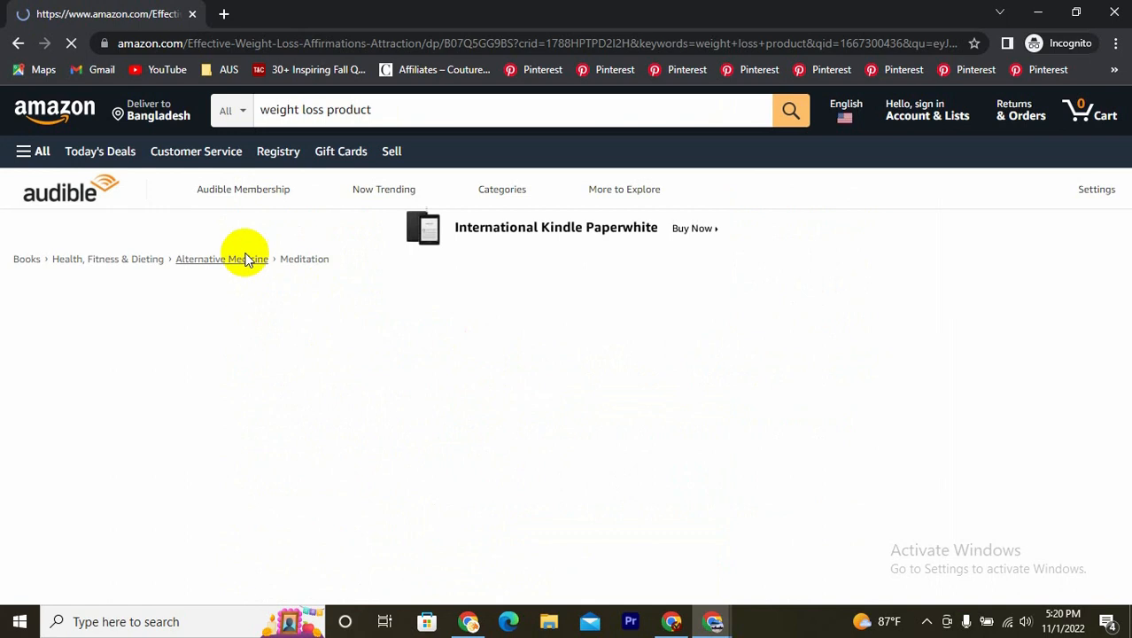
click(19, 44)
- Follow the 10-Day Green Smoothie Cleanse heading link at the beginning of the post and look over the Amazon product page
scroll(548, 461, up, 8)
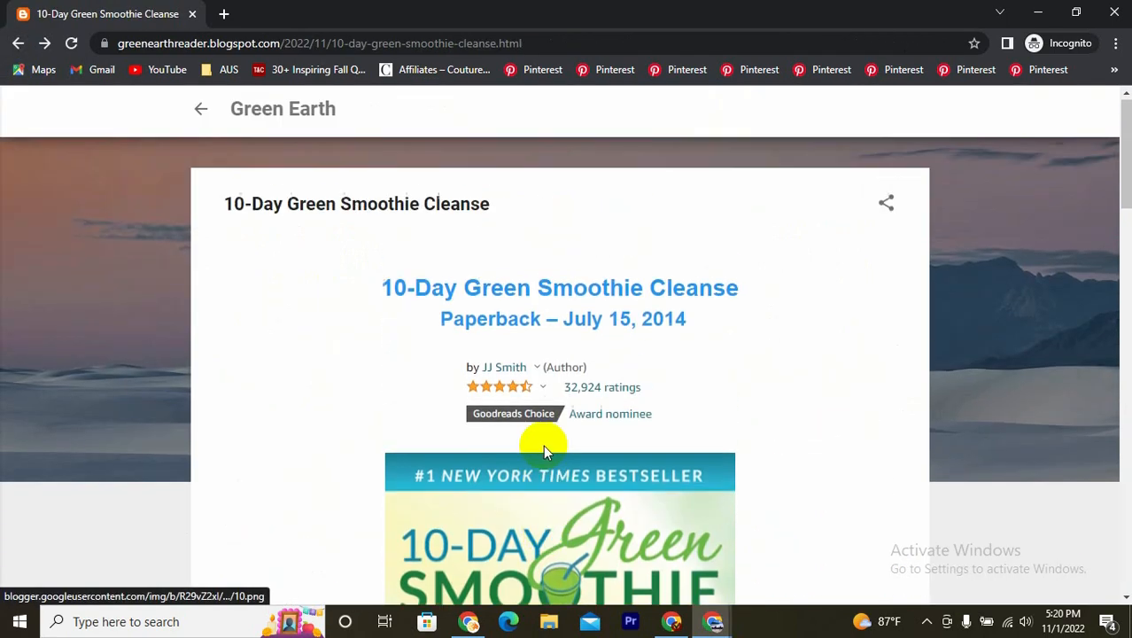
click(487, 297)
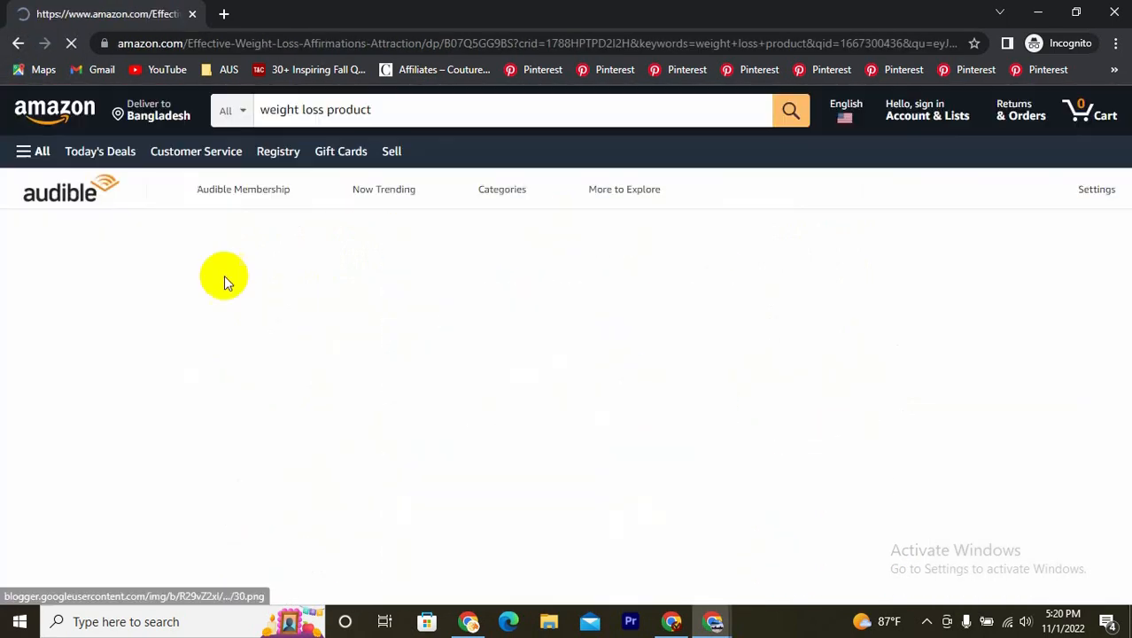
scroll(378, 398, down, 2)
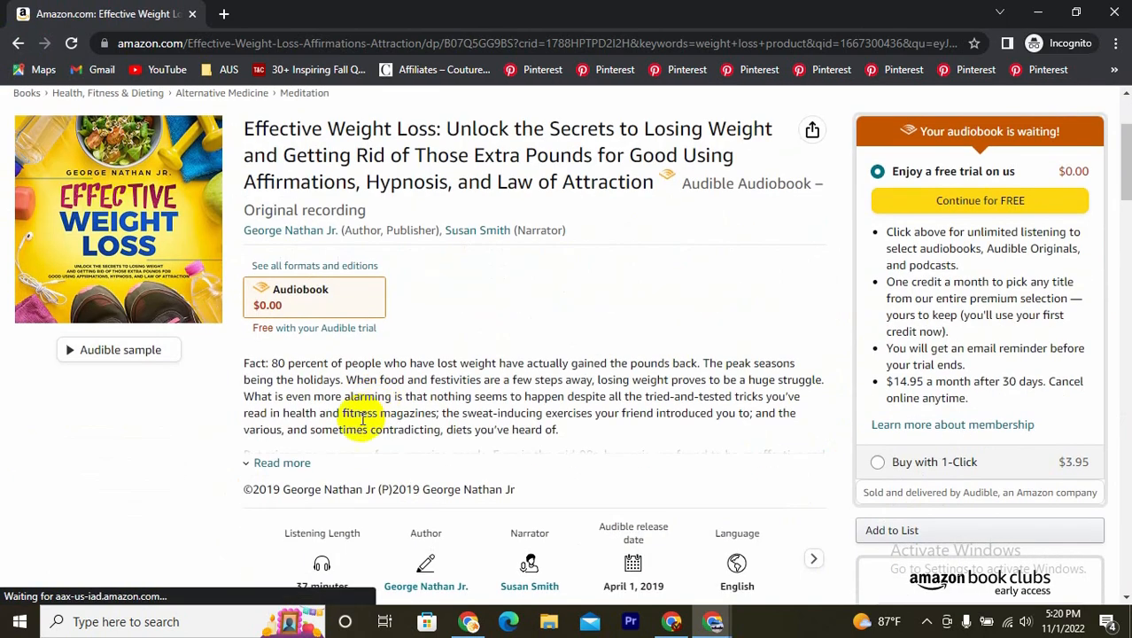
scroll(346, 403, up, 2)
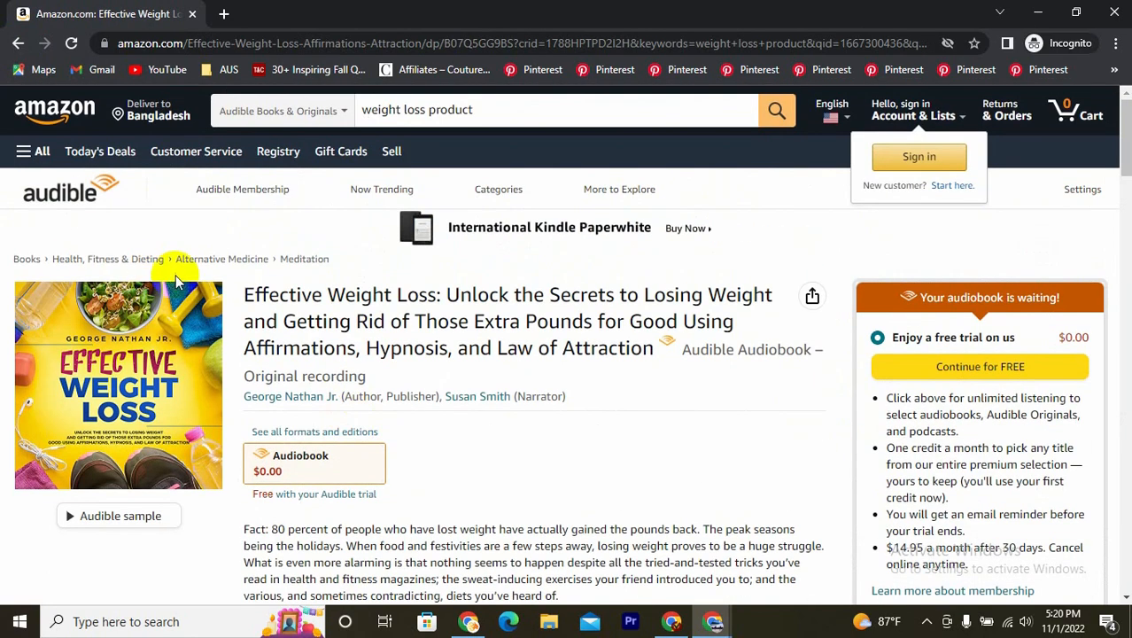